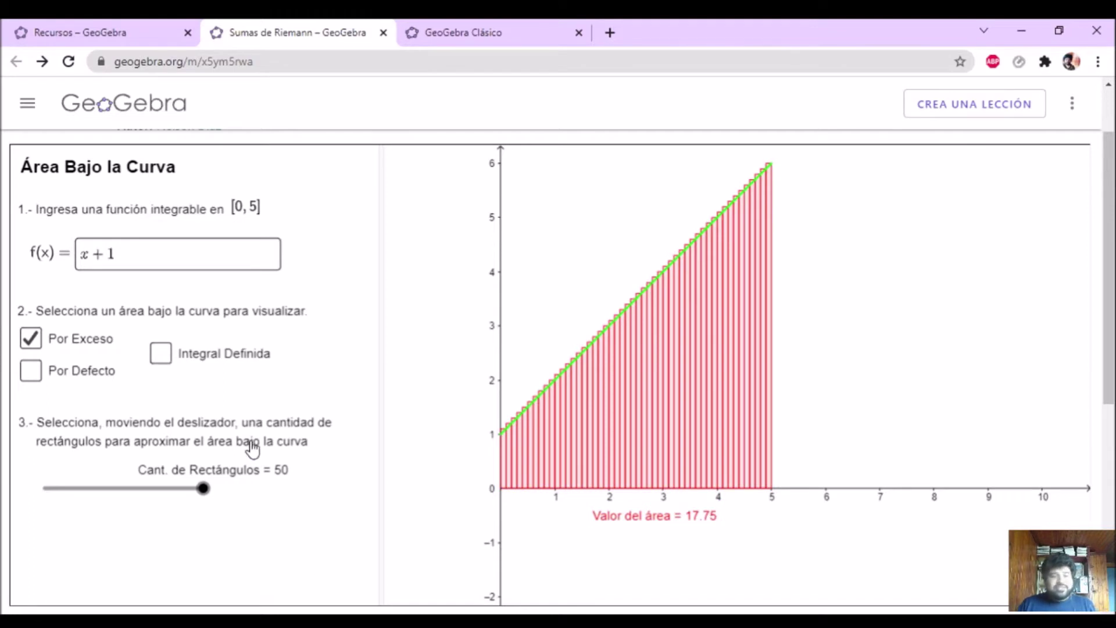
- Reduce the number of rectangles approximating the area in the Riemann sums applet
left_click_drag(204, 494, 92, 490)
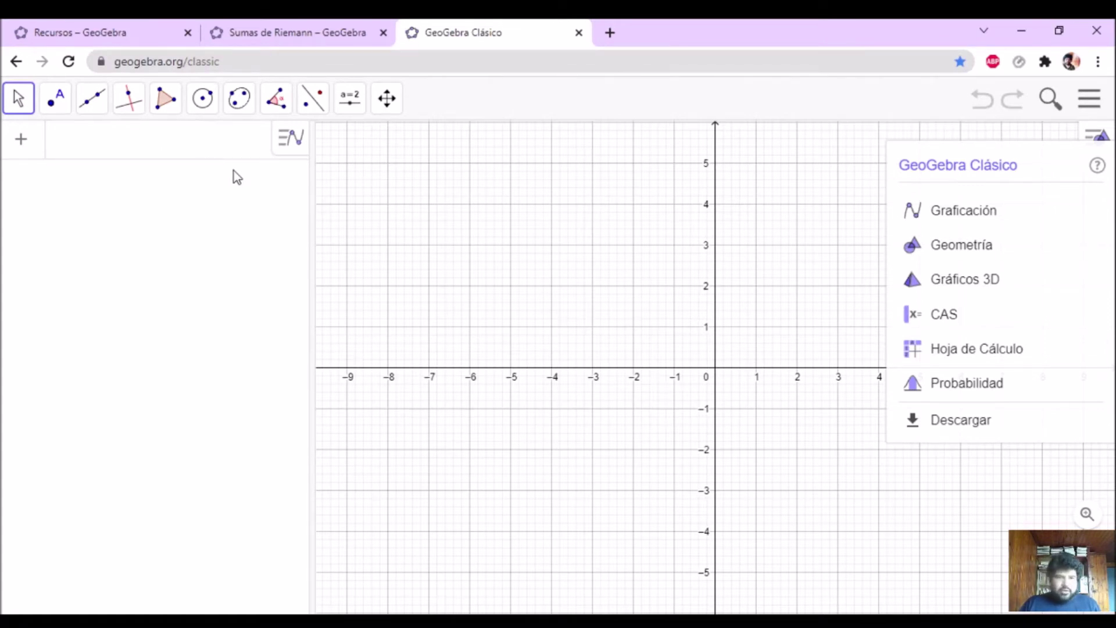
- In the GeoGebra Clásico page, define the function f(x) = x + 1
left_click(164, 153)
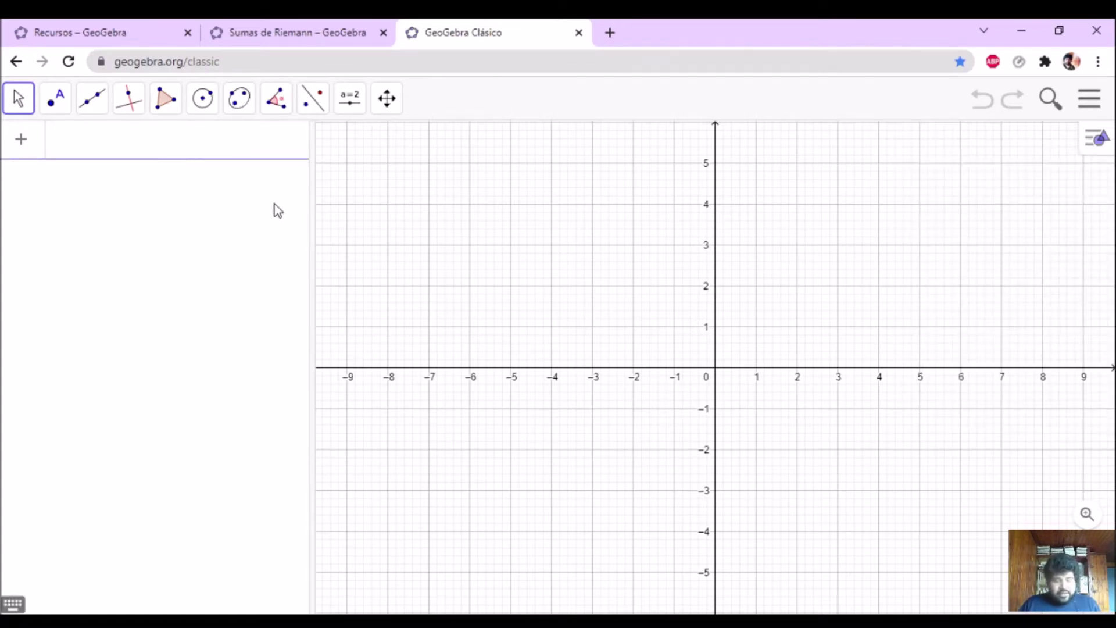
type("f(x")
key("BackSpace")
type("(x) = x + 1")
key("Return")
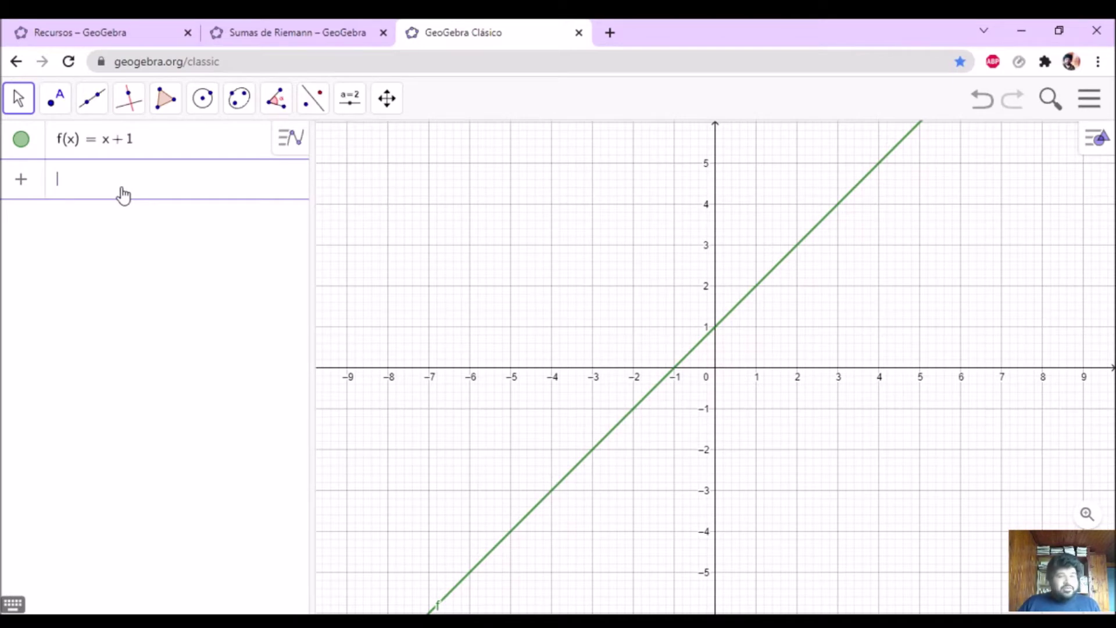
- Go full screen and add an input box captioned "f(x) =" near the graph's upper-left corner, linked to the function f
left_click(352, 106)
key("F11")
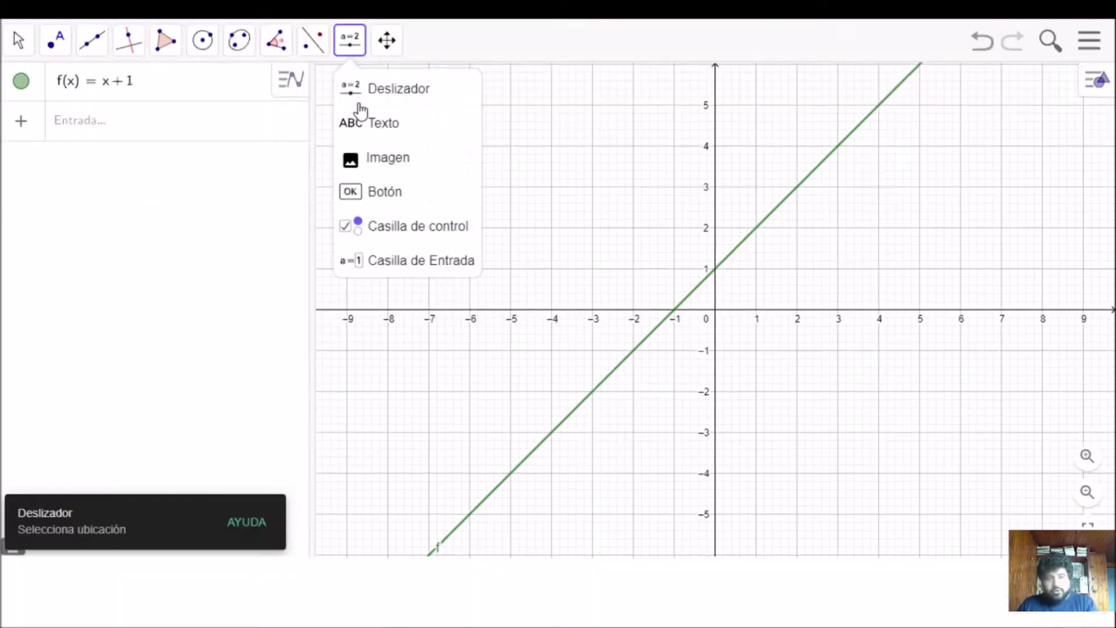
left_click(424, 260)
left_click(367, 104)
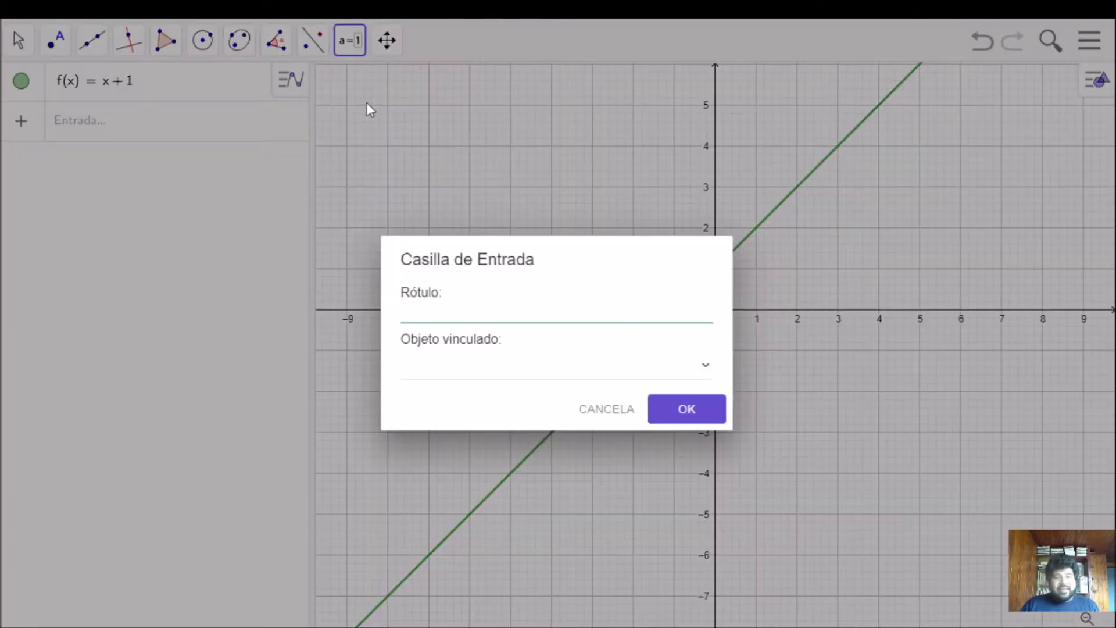
type("f(x)")
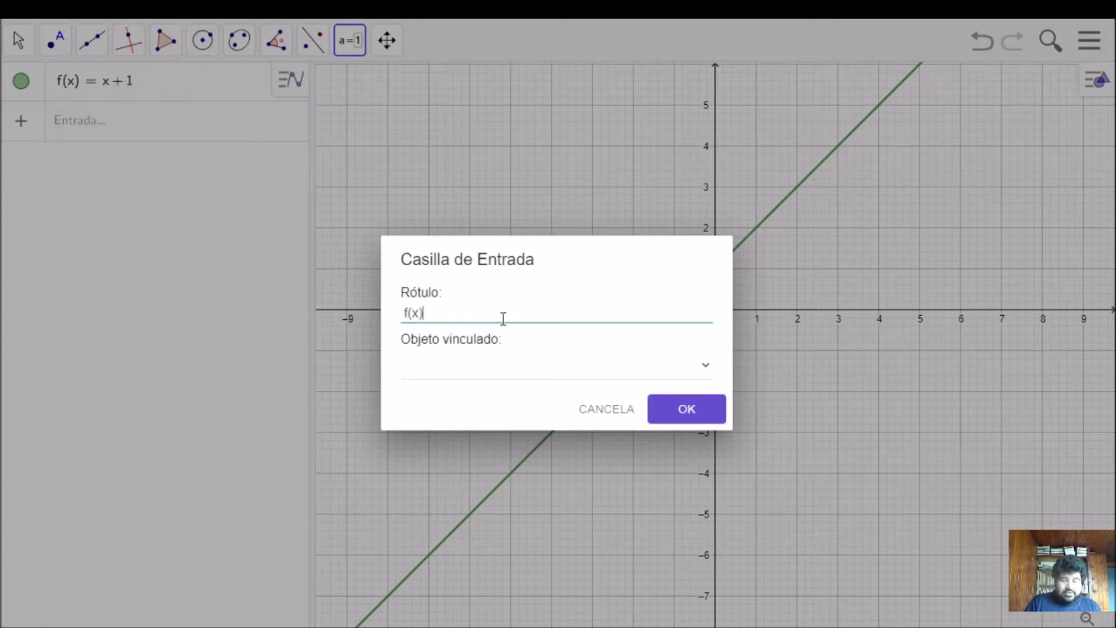
type(" =")
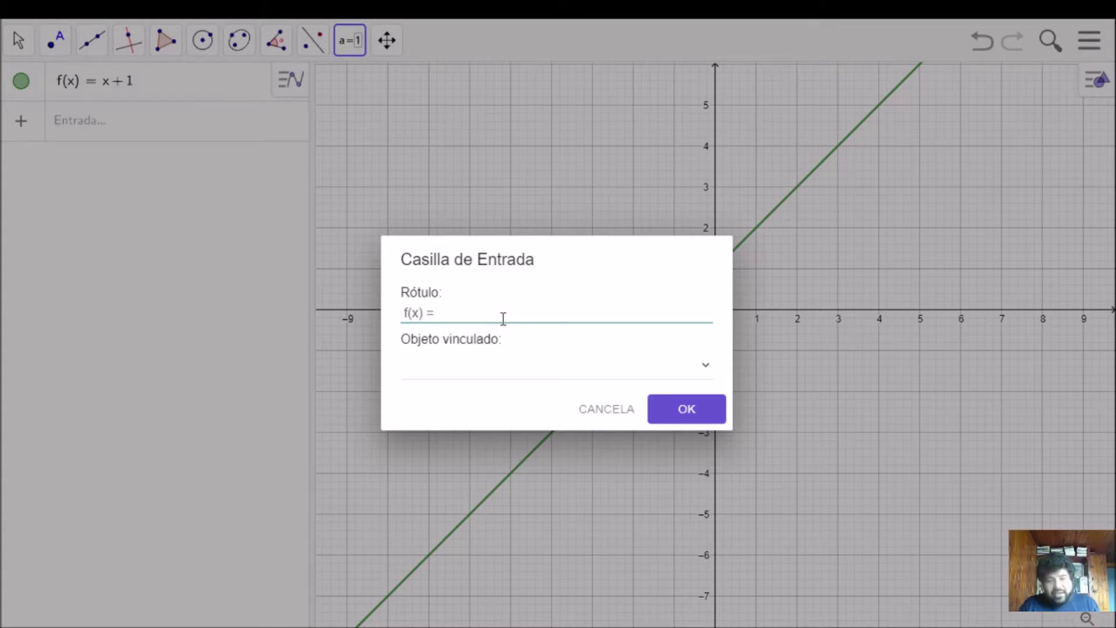
left_click(512, 372)
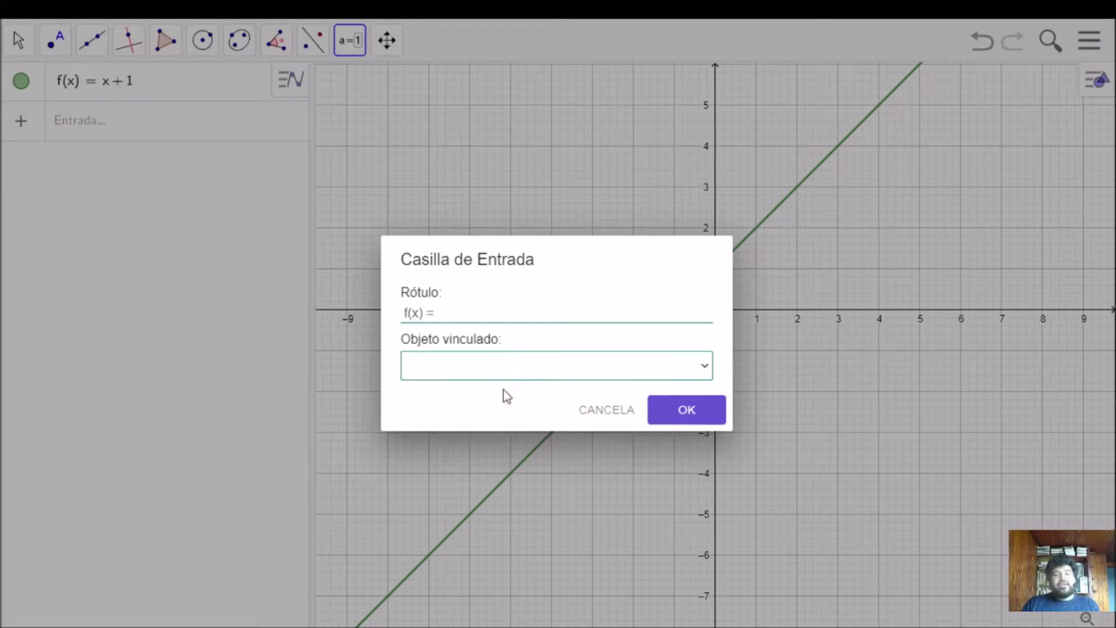
left_click(448, 414)
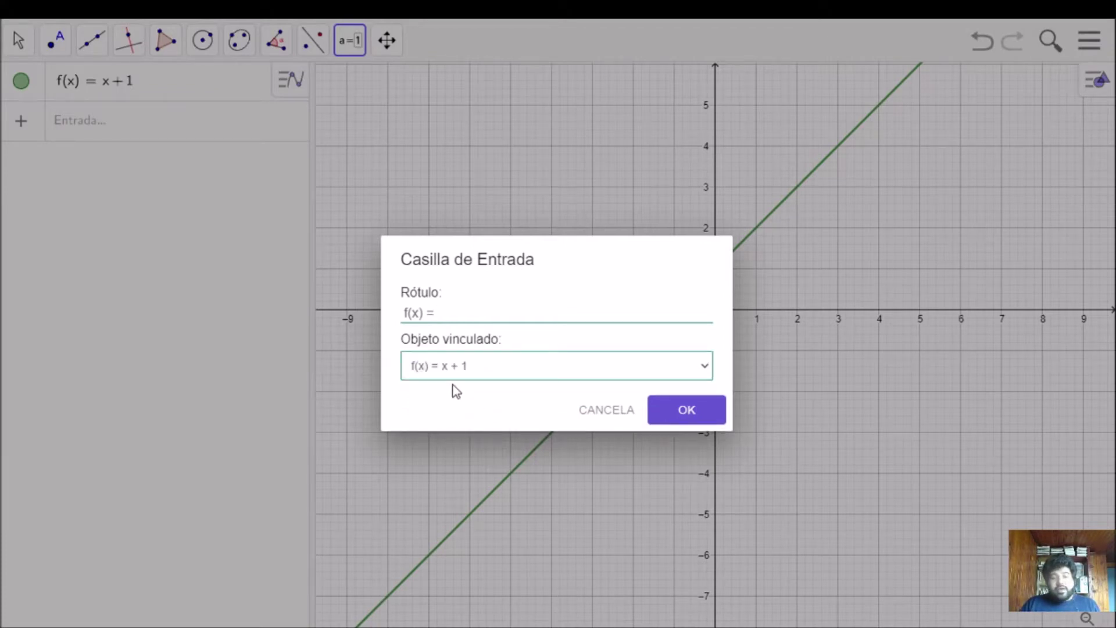
left_click(702, 416)
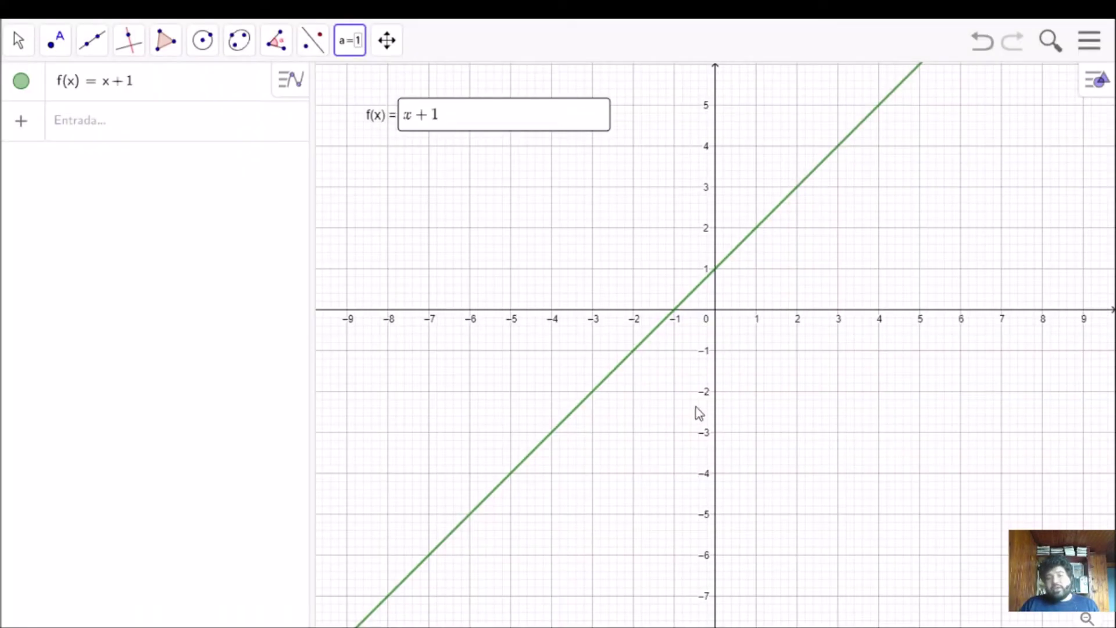
- Change the function through the input box to the square root of x + 3
left_click(450, 122)
key("BackSpace")
key("BackSpace")
key("BackSpace")
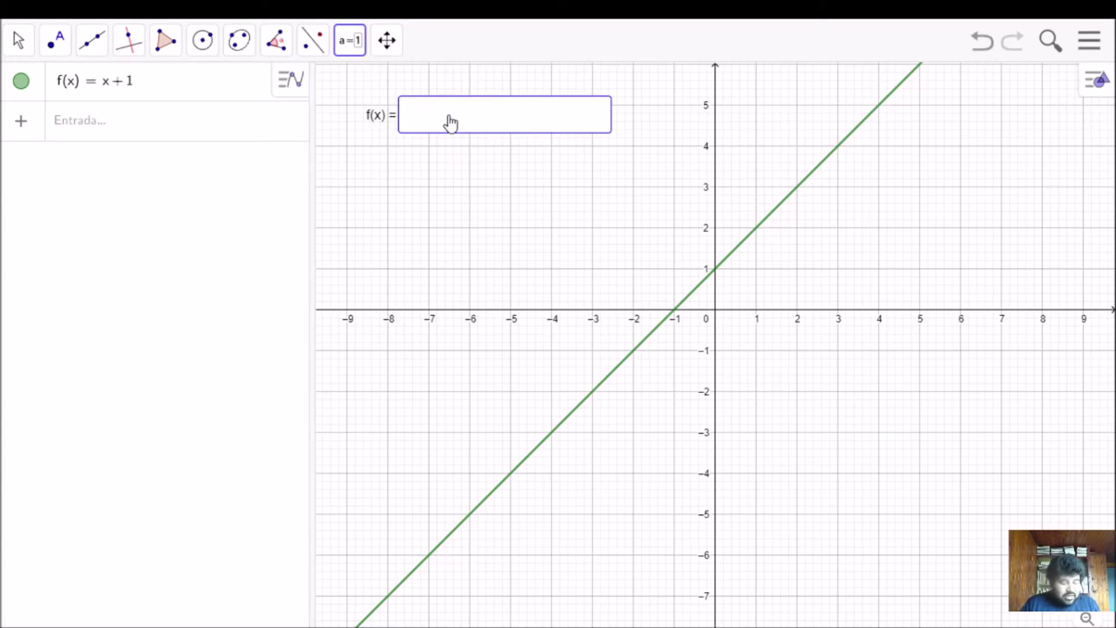
type("sqrt(x-3")
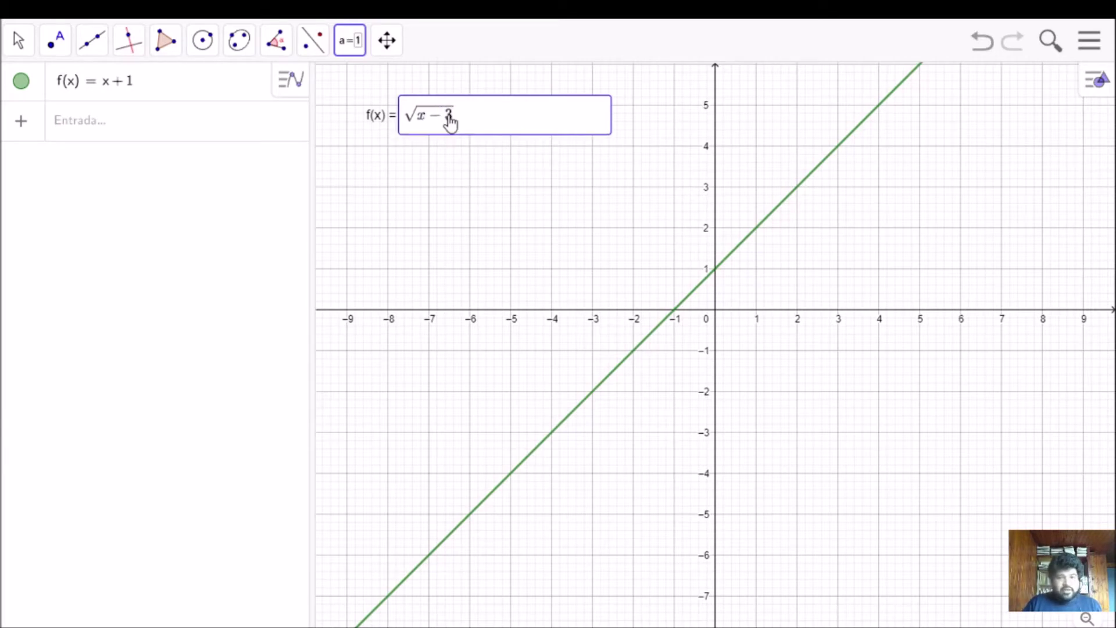
key("BackSpace")
type("+")
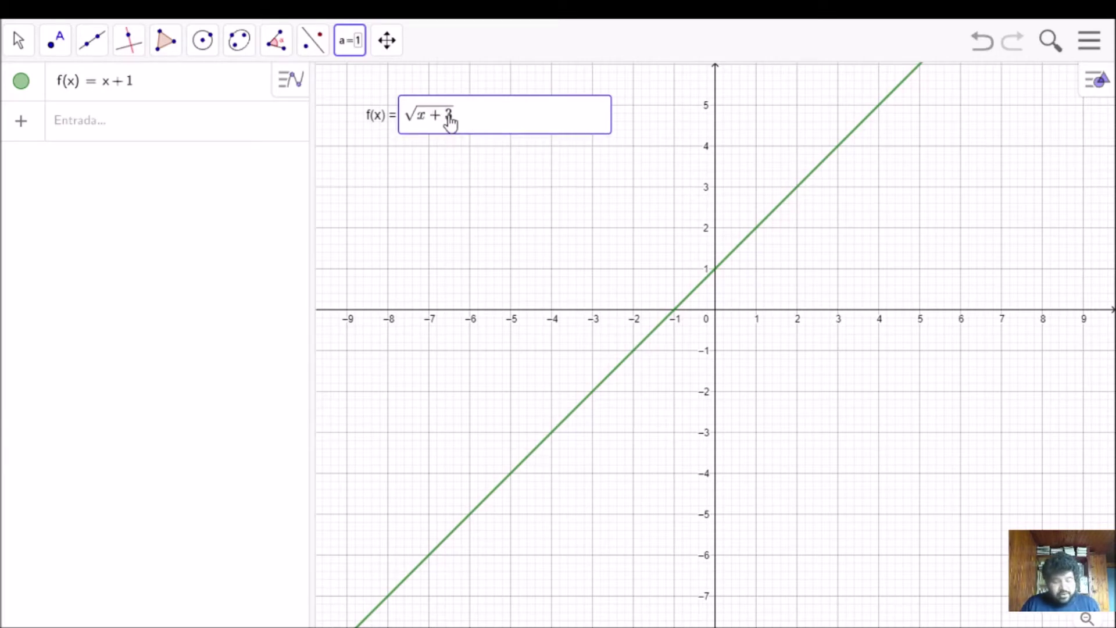
key("Return")
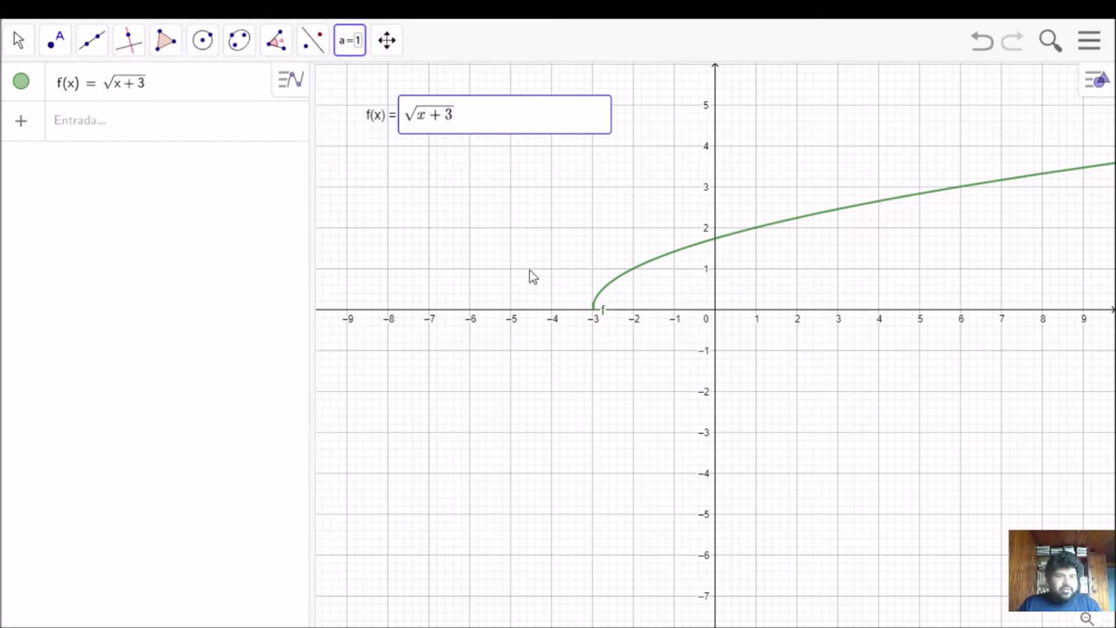
- Define g(x) as f restricted to the interval from 0 to 5 with the Función command, and hide the graph of f
left_click(175, 125)
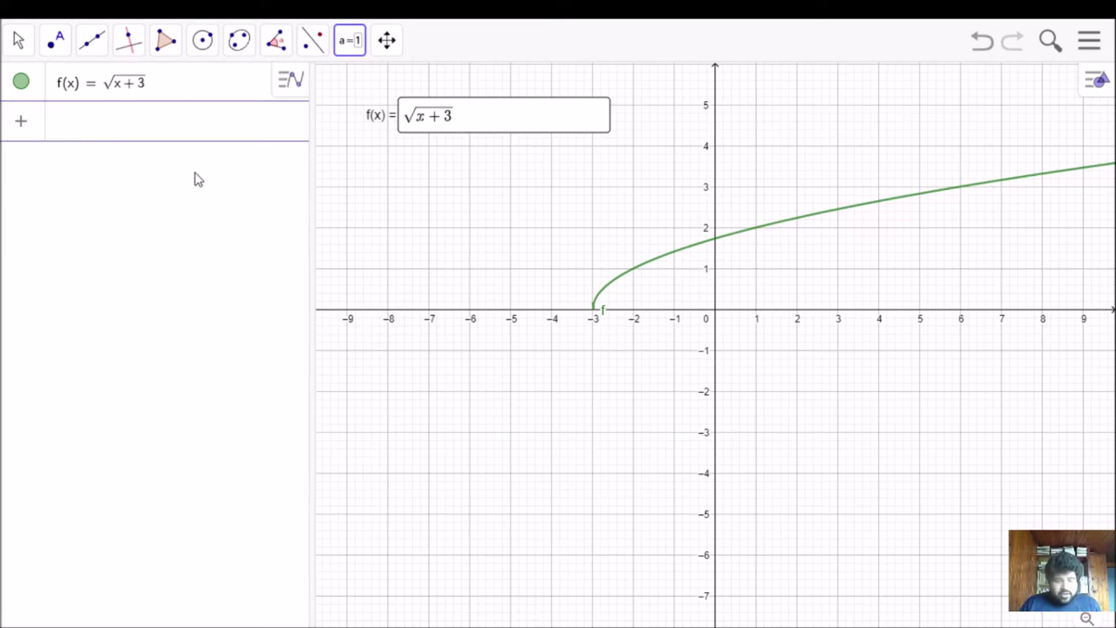
type("g(x)")
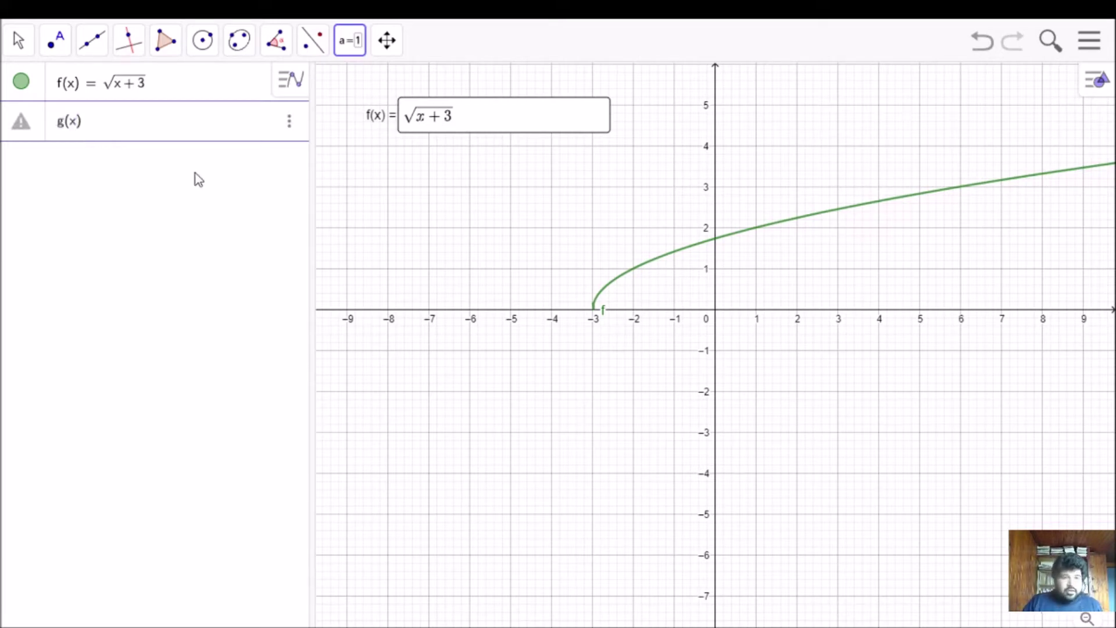
type(" = Funci")
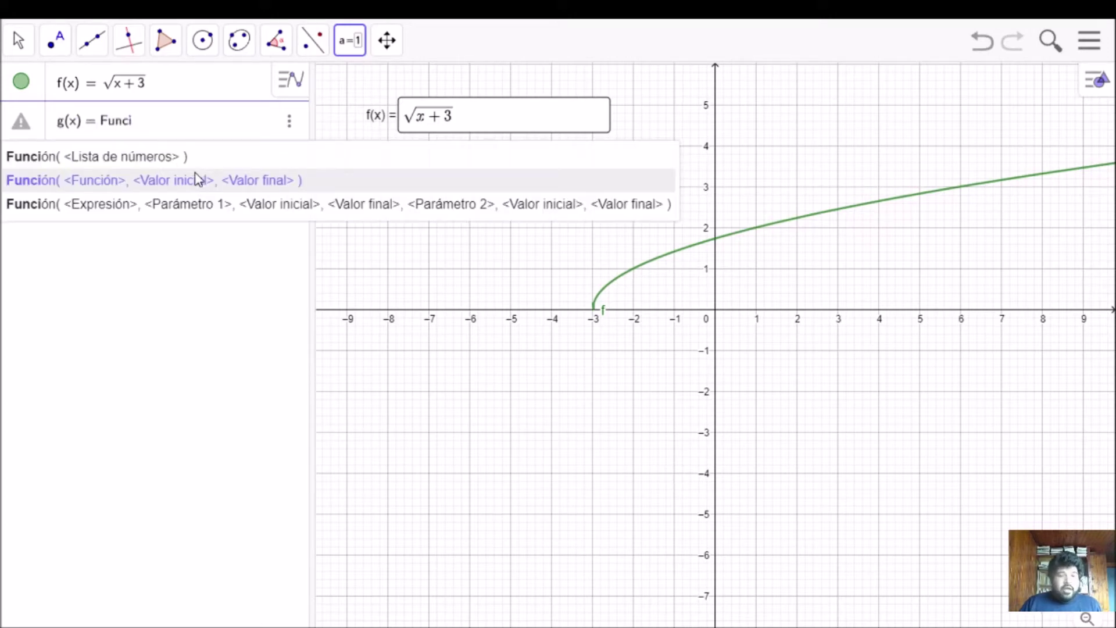
left_click(196, 180)
type("f, < Valor inicial >, <Va")
key("Tab")
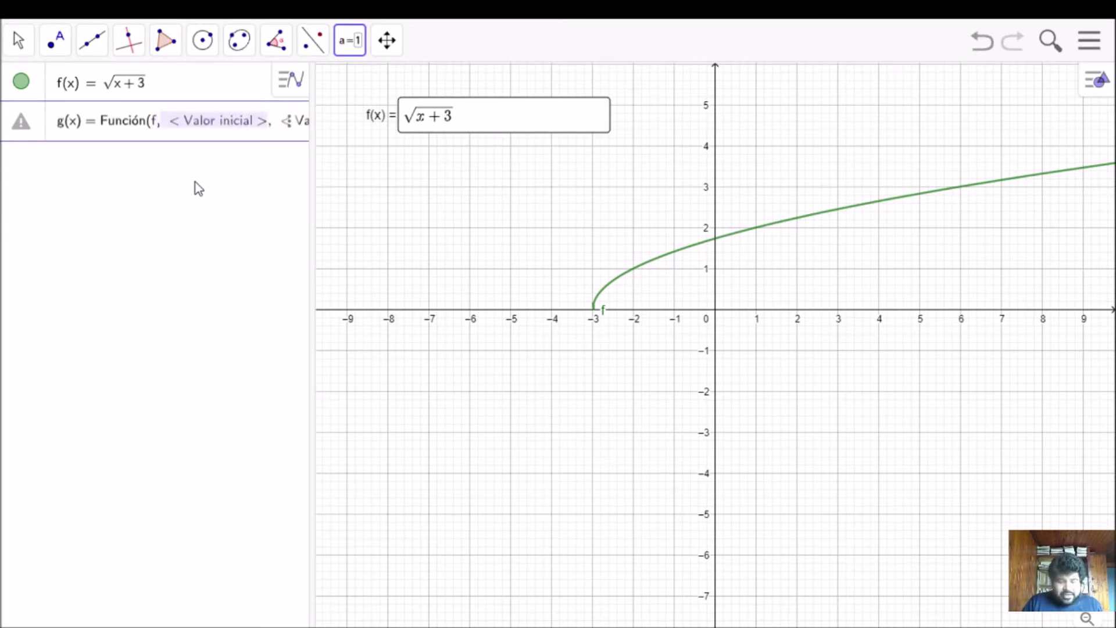
type("0")
key("Tab")
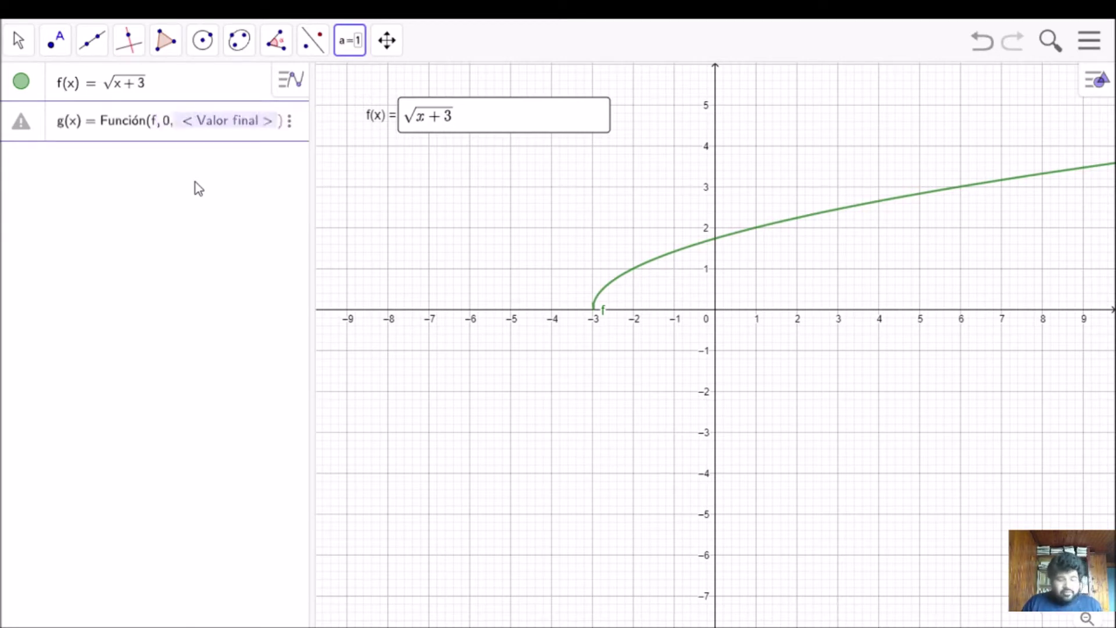
type("5")
key("Return")
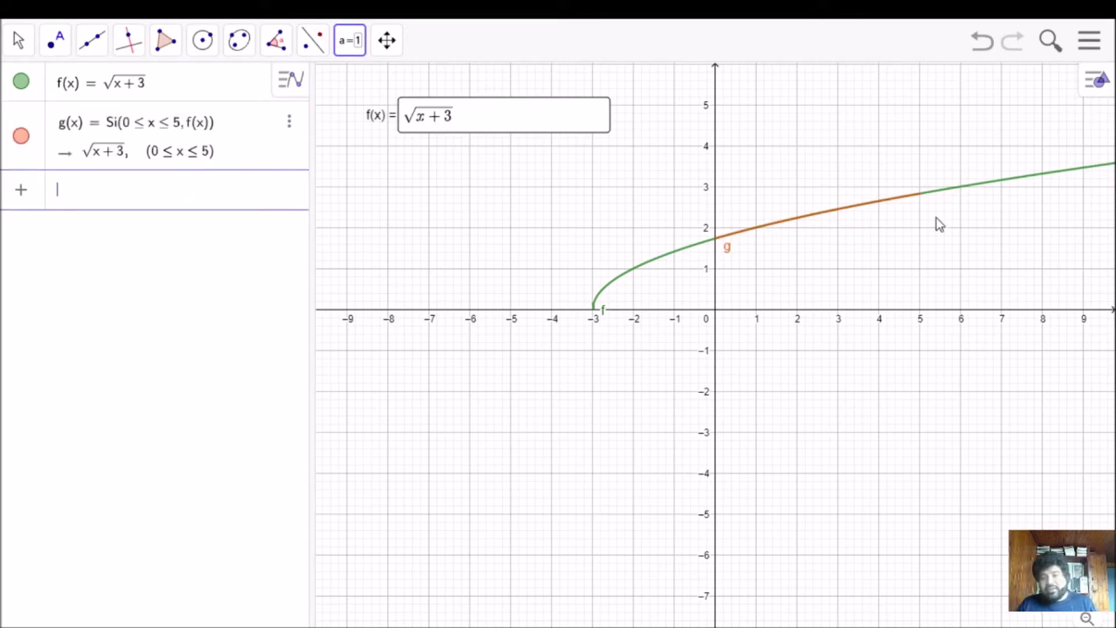
left_click(21, 84)
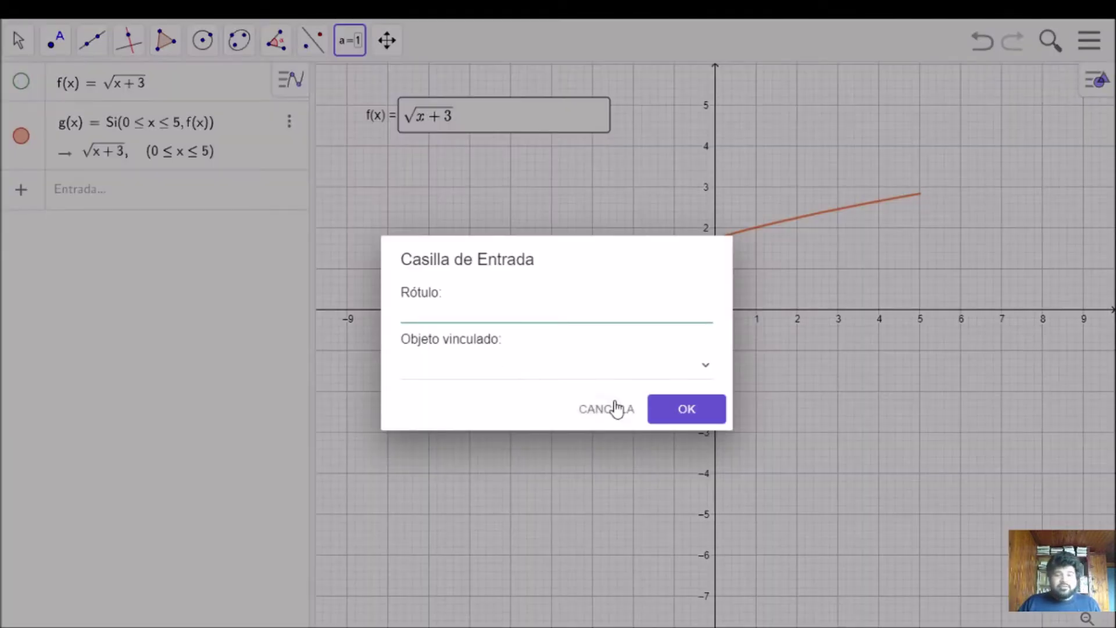
left_click(686, 420)
- Replace the function in the input box with log(x + 2)
key("BackSpace")
key("BackSpace")
key("BackSpace")
key("BackSpace")
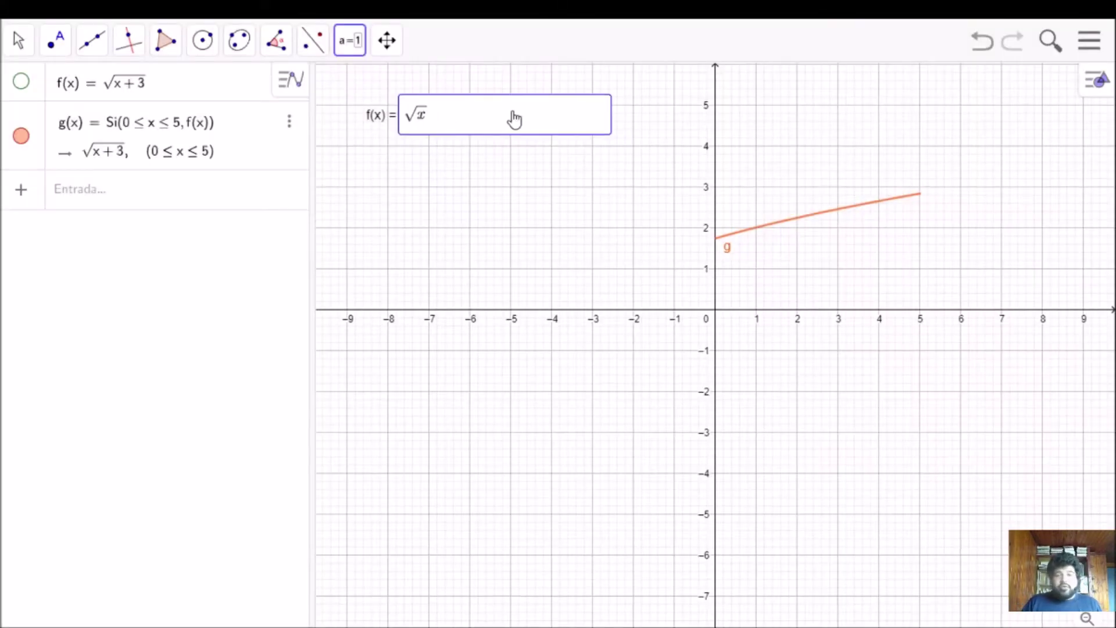
type("lo")
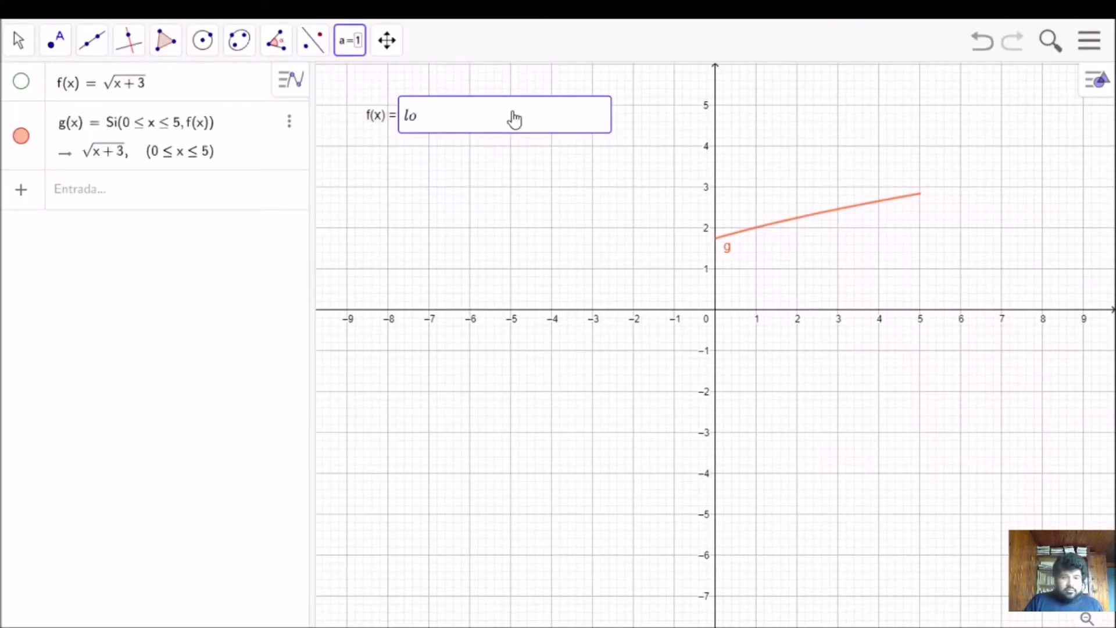
type("g(x - 2")
key("BackSpace")
key("BackSpace")
type("+")
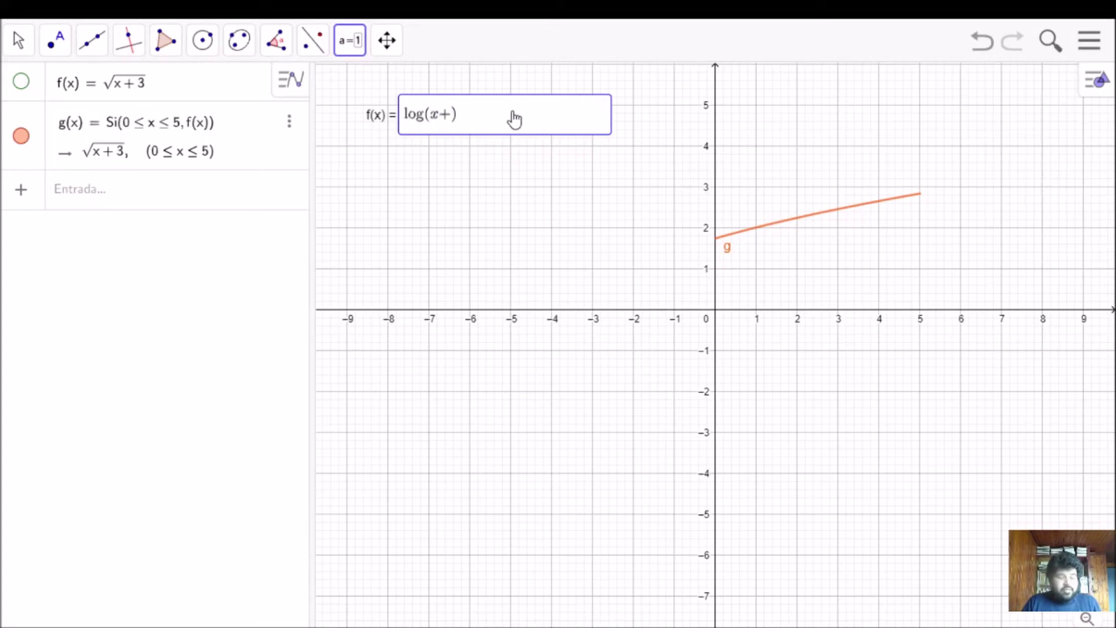
type("1")
key("BackSpace")
type("2")
key("Return")
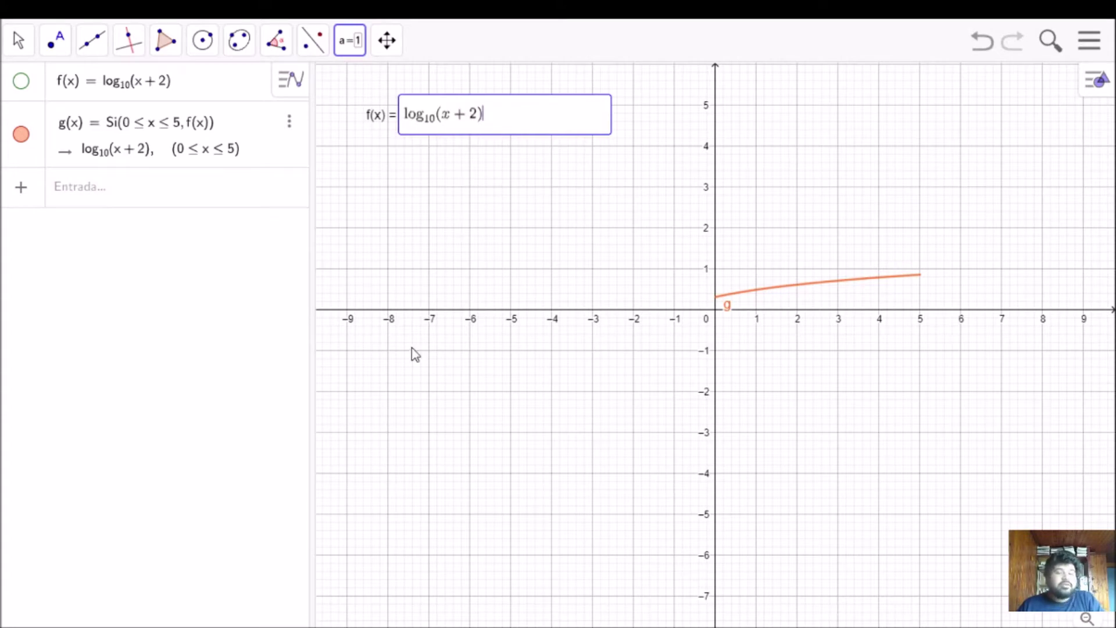
left_click(141, 202)
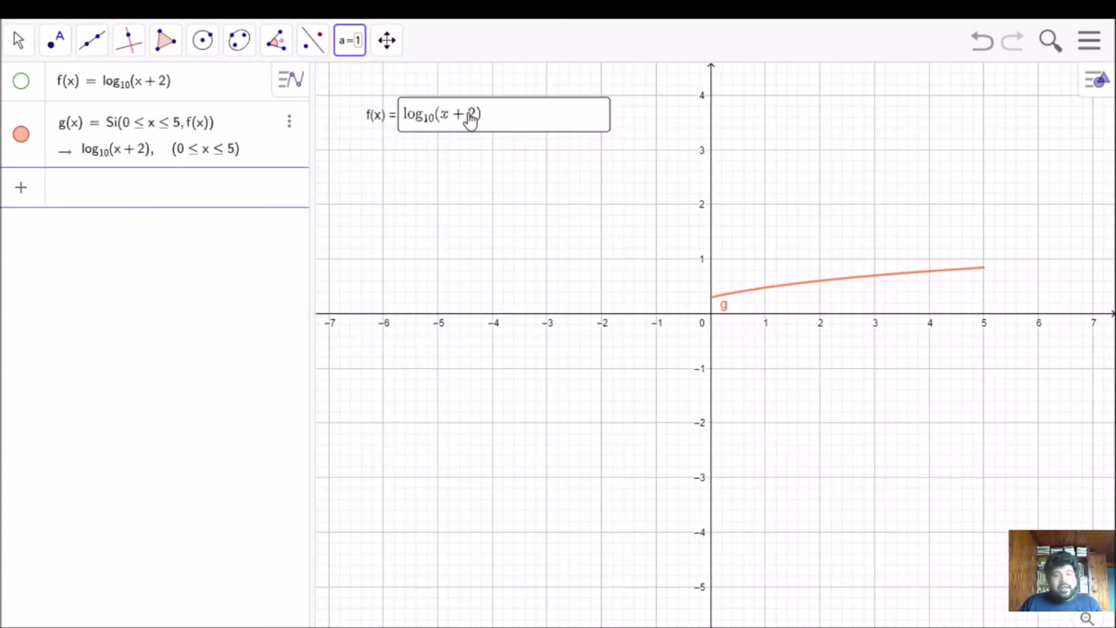
left_click(19, 40)
mouse_move(56, 39)
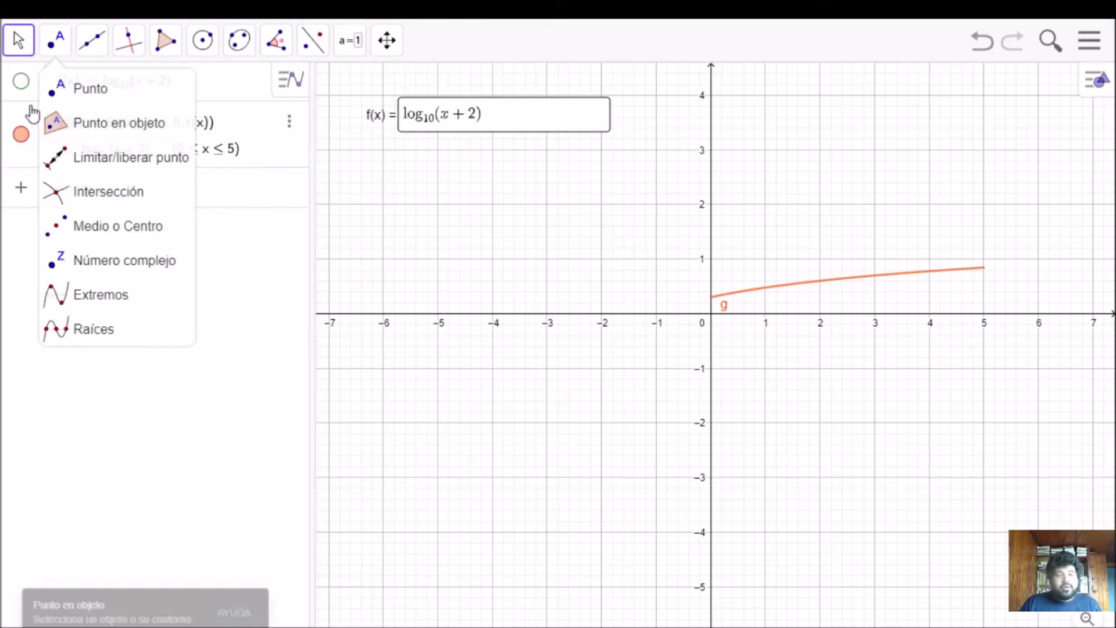
left_click(19, 42)
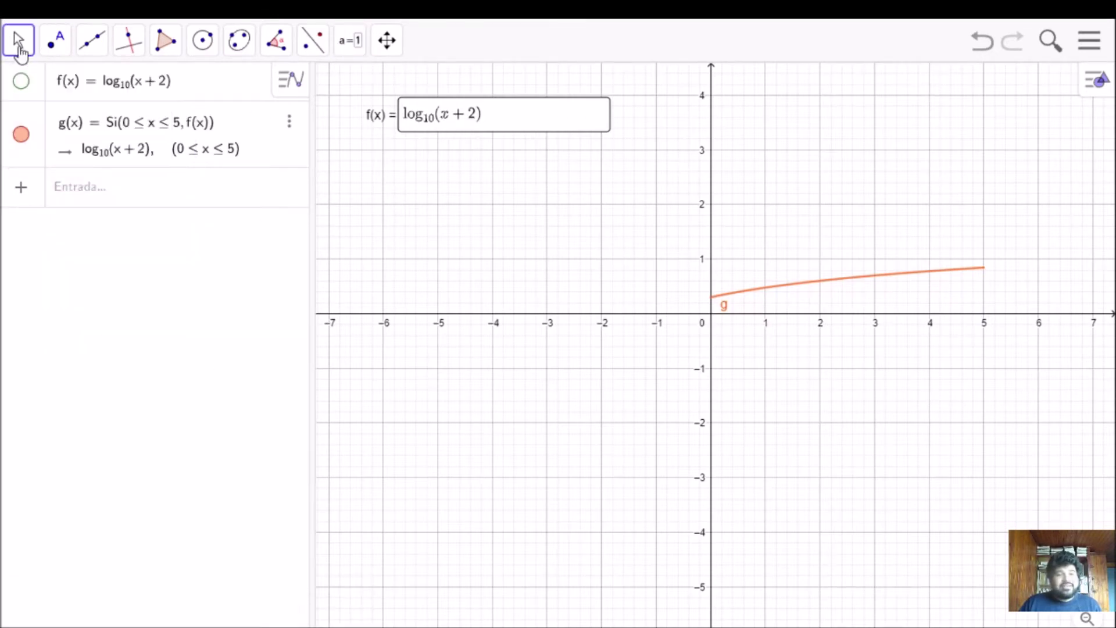
left_click(363, 47)
- Compute the definite integral of f from 0 to 5 with the Integral command
left_click(203, 188)
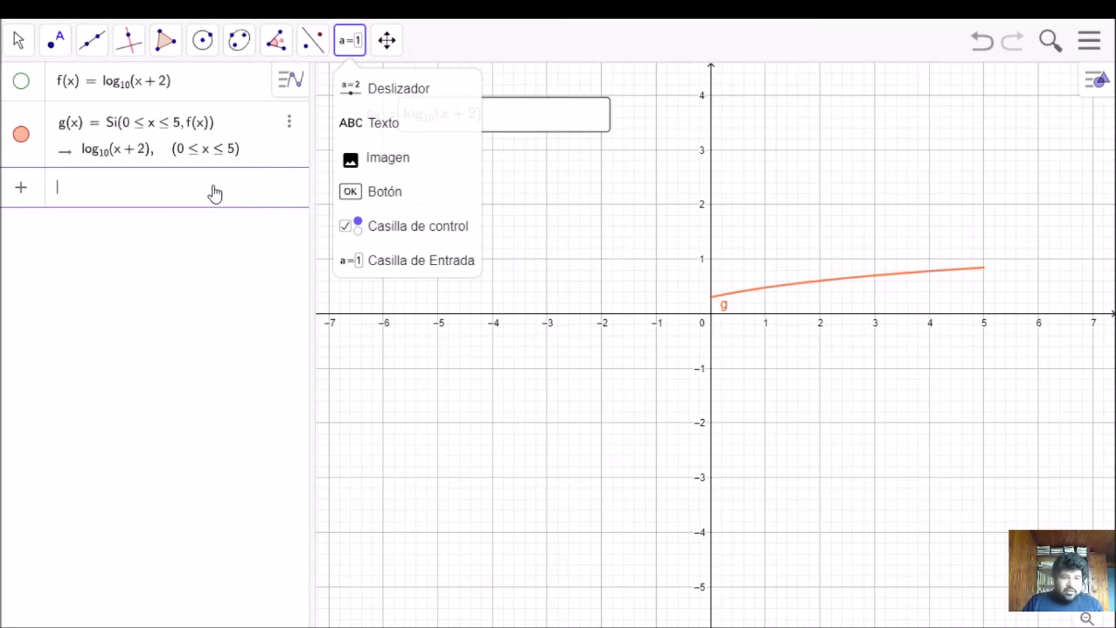
type("Inte")
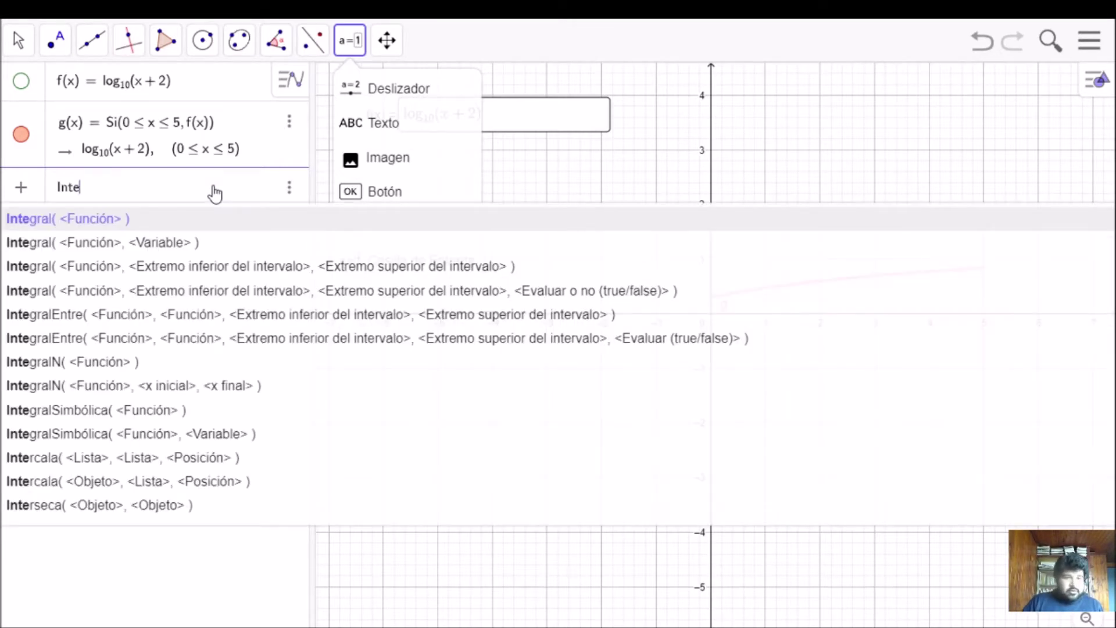
left_click(150, 273)
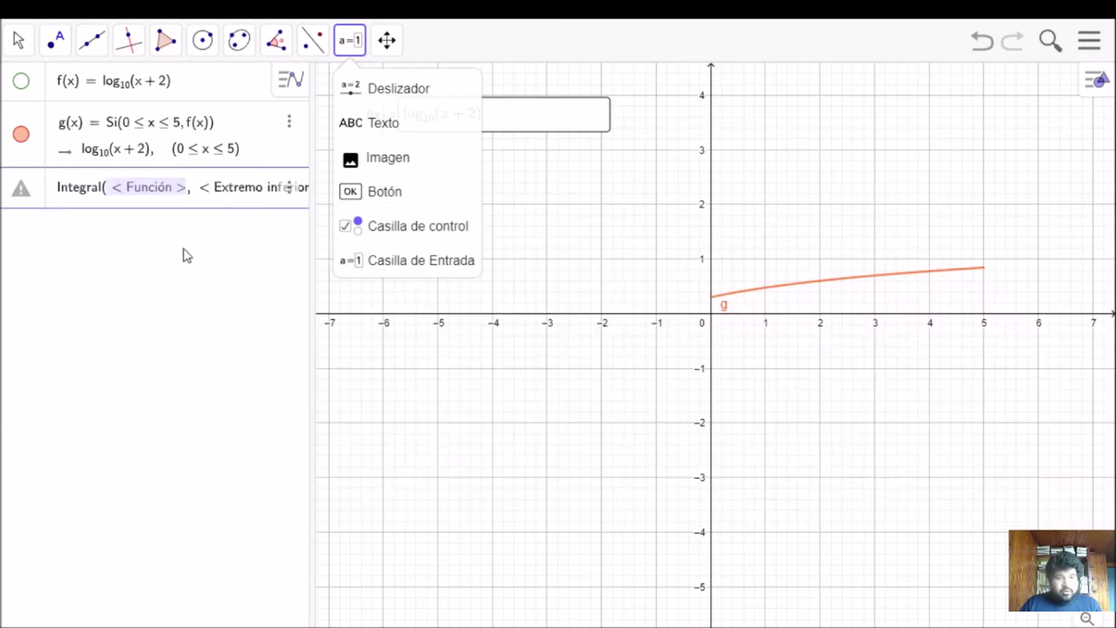
type("f")
key("Tab")
type("0")
key("Tab")
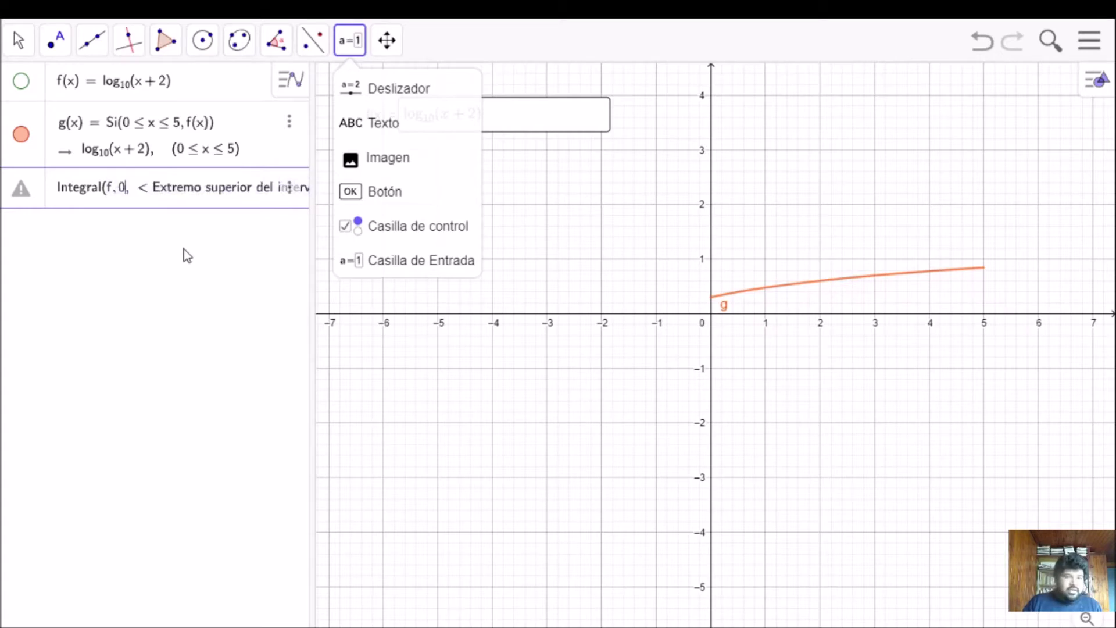
type("5")
key("Return")
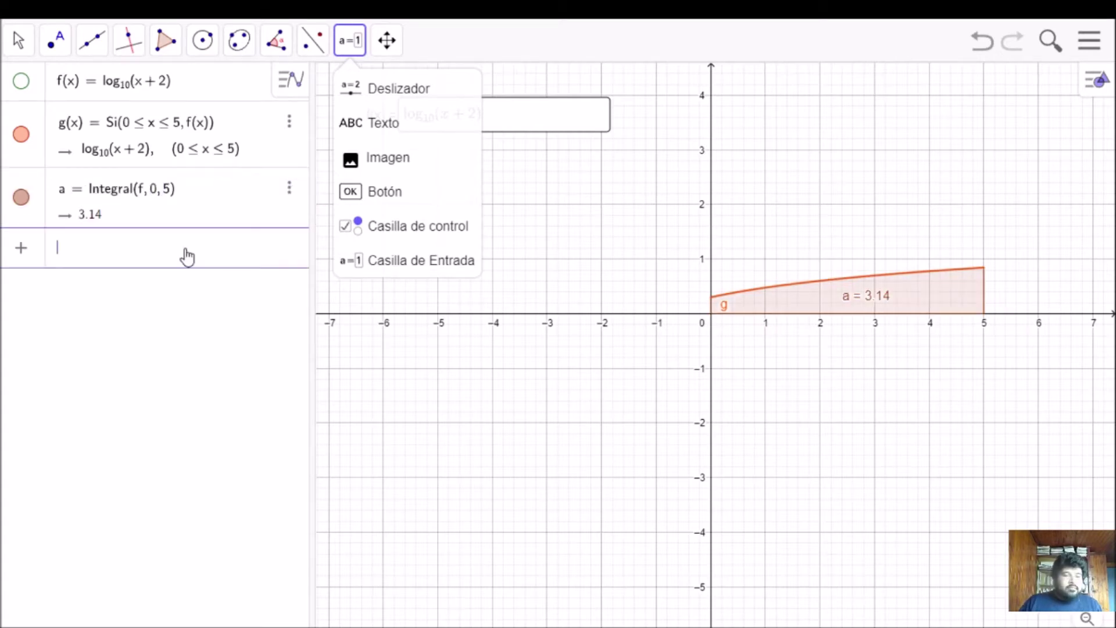
- Add the upper sum of f from 0 to 5 with r rectangles using SumaSuperior, creating r as a slider
type("SumaSu")
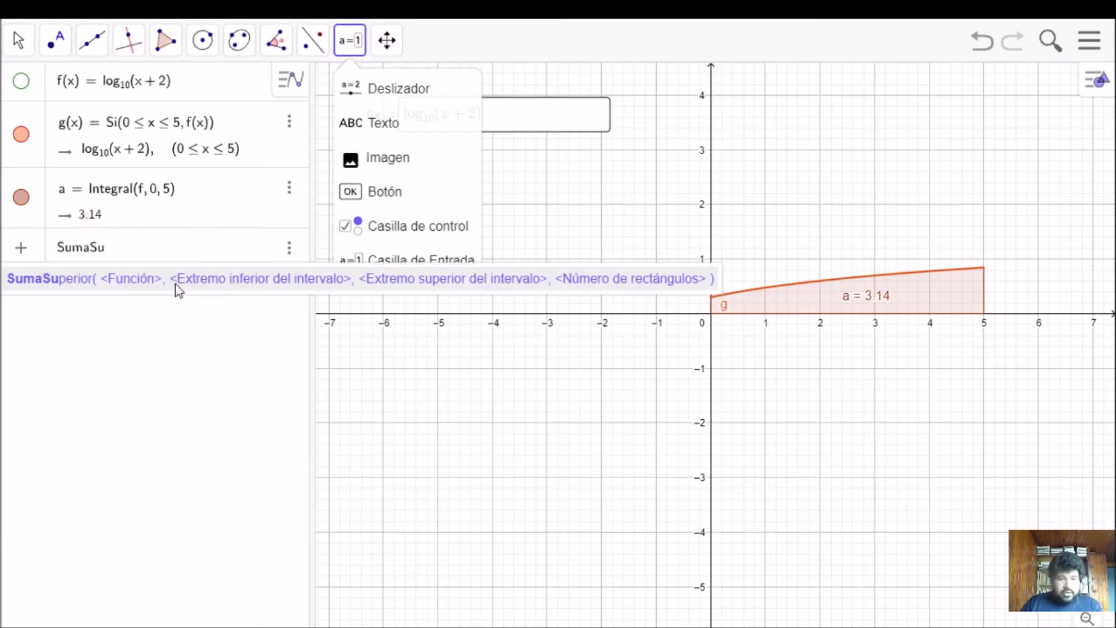
left_click(178, 286)
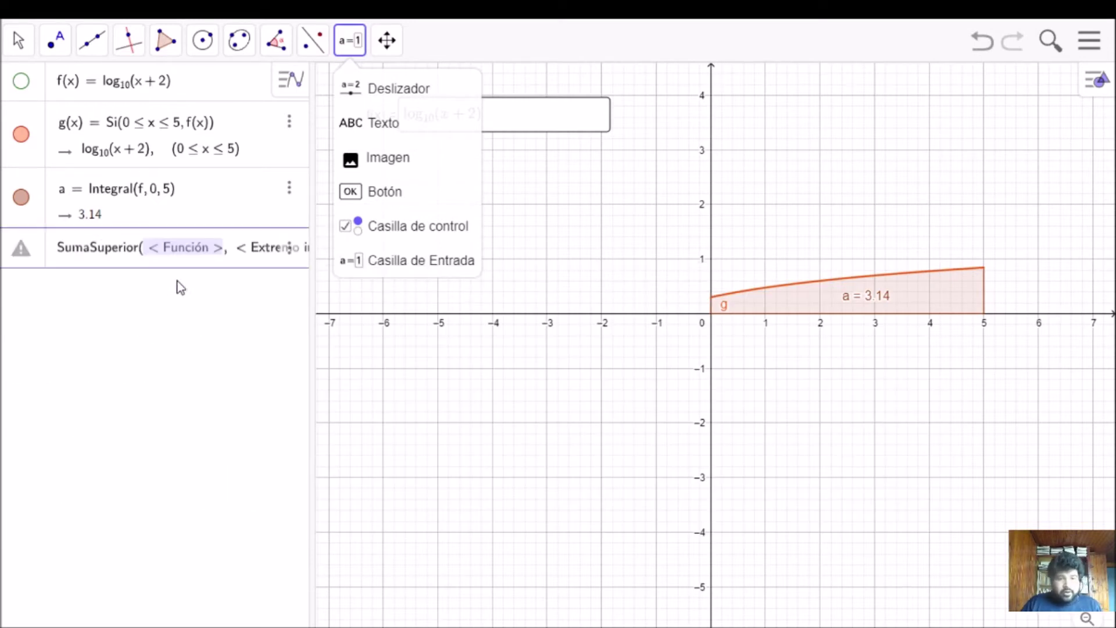
type("f")
key("Tab")
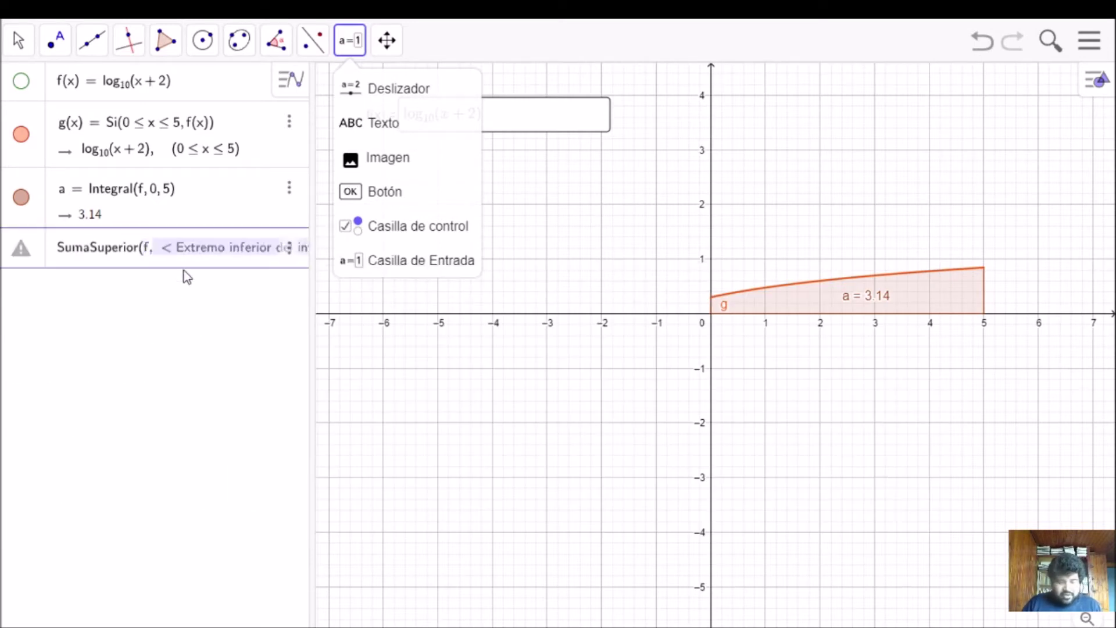
type("0")
key("Tab")
type("5")
key("Tab")
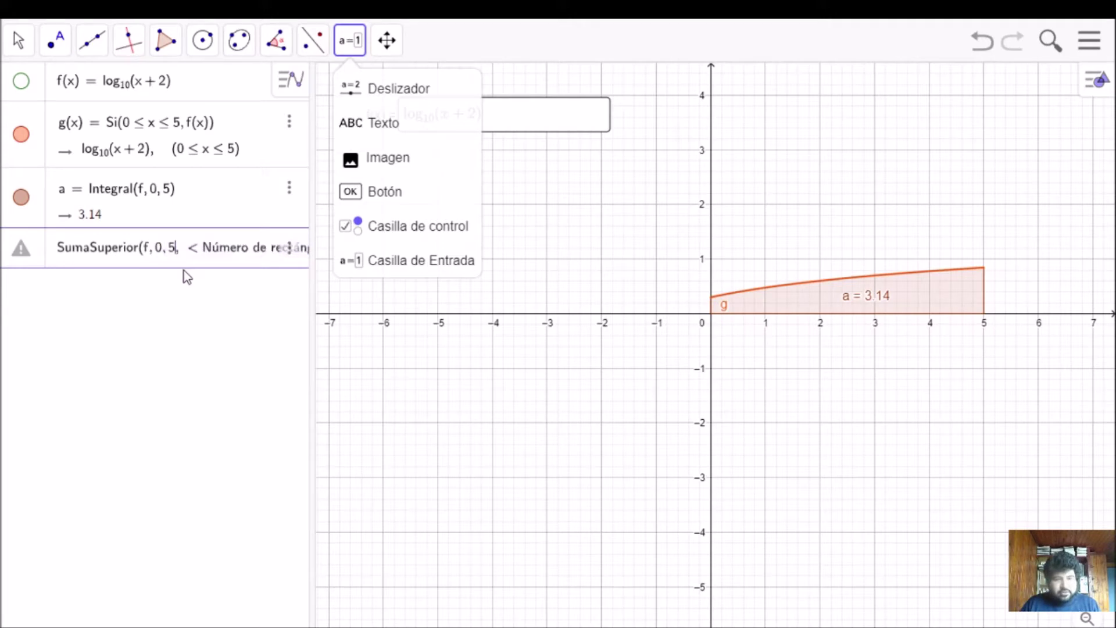
type("r")
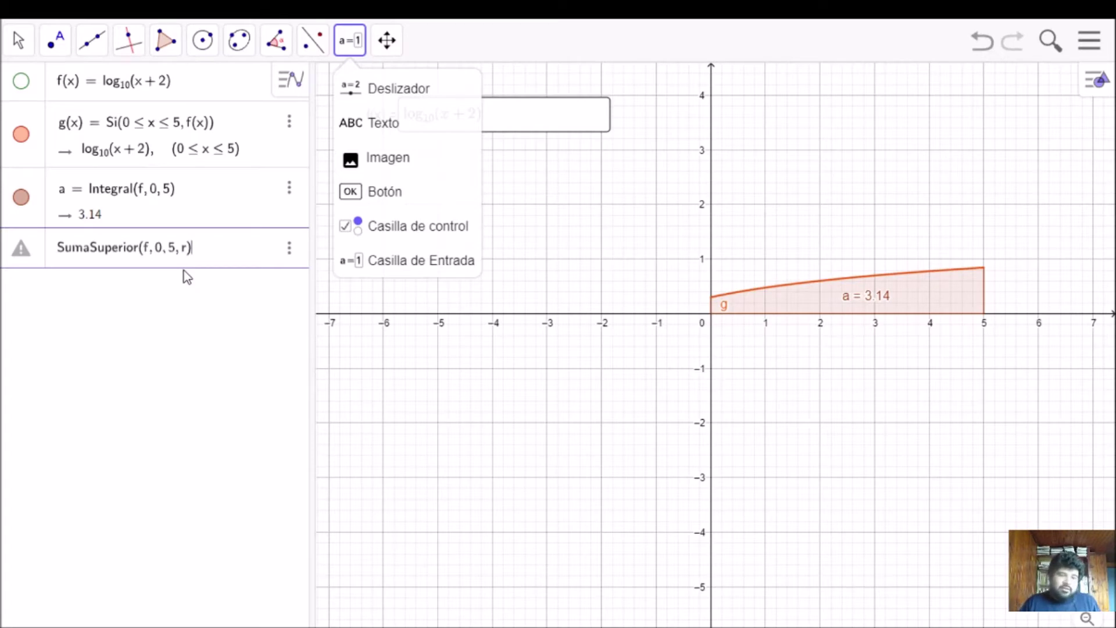
key("Return")
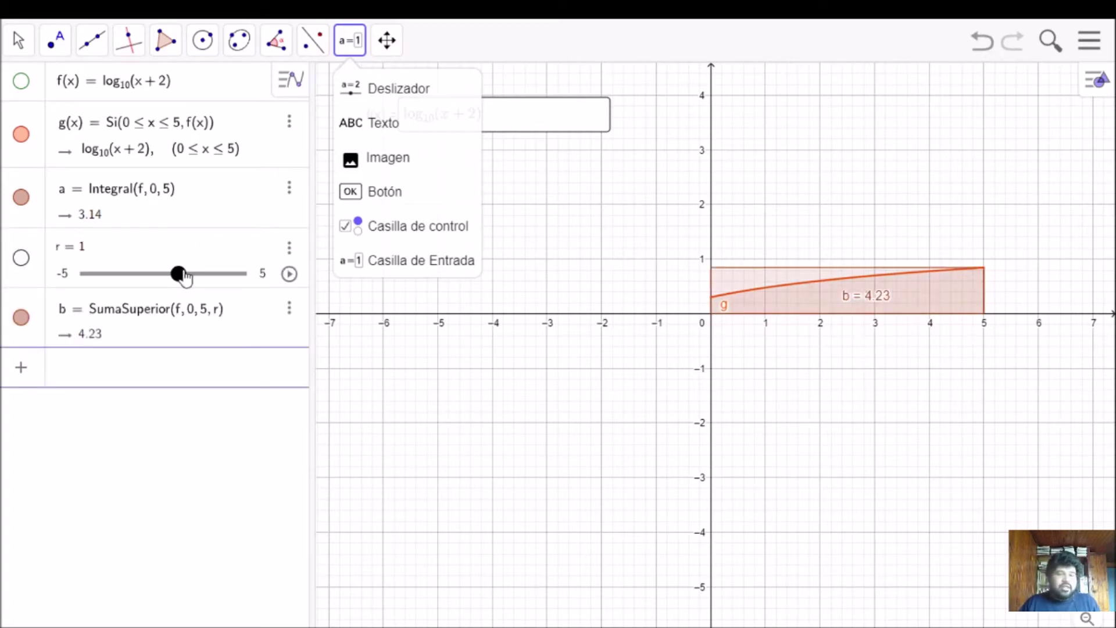
- Configure slider r with minimum 1, maximum 50 and increment 1, and set it to 25
left_click(289, 250)
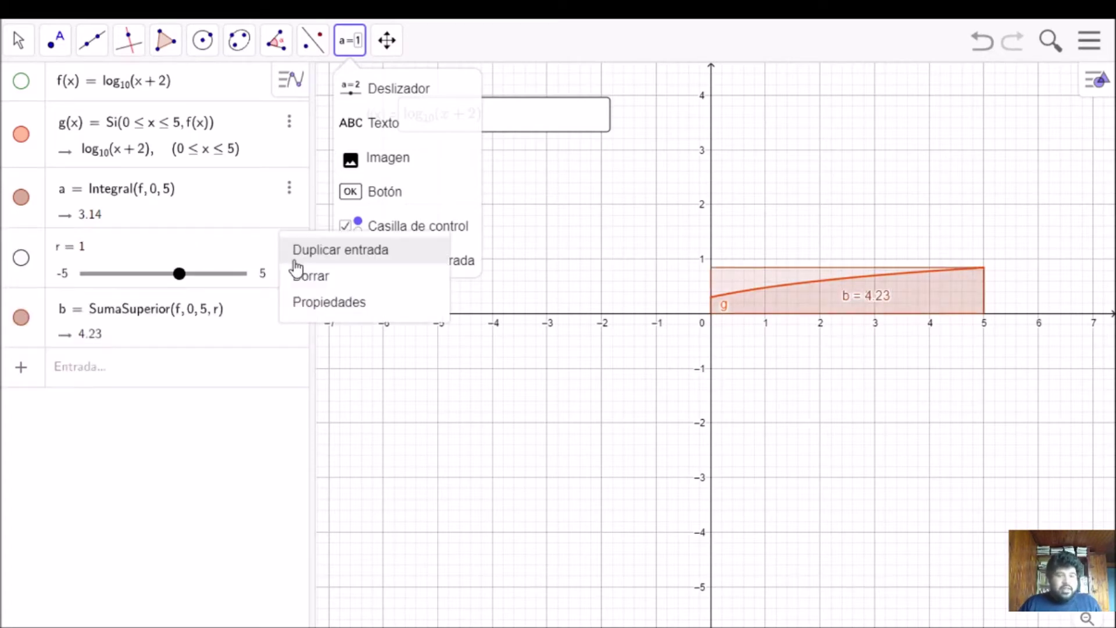
left_click(329, 303)
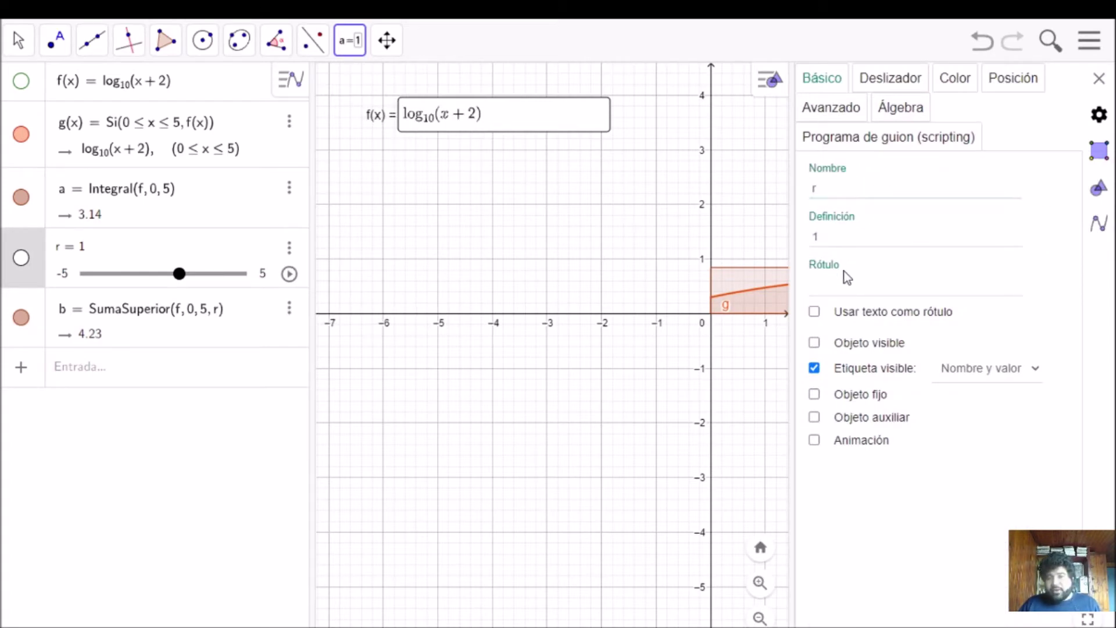
left_click(894, 83)
left_click_drag(827, 182, 797, 185)
type("1")
left_click(838, 211)
type("0")
left_click(851, 249)
type("1")
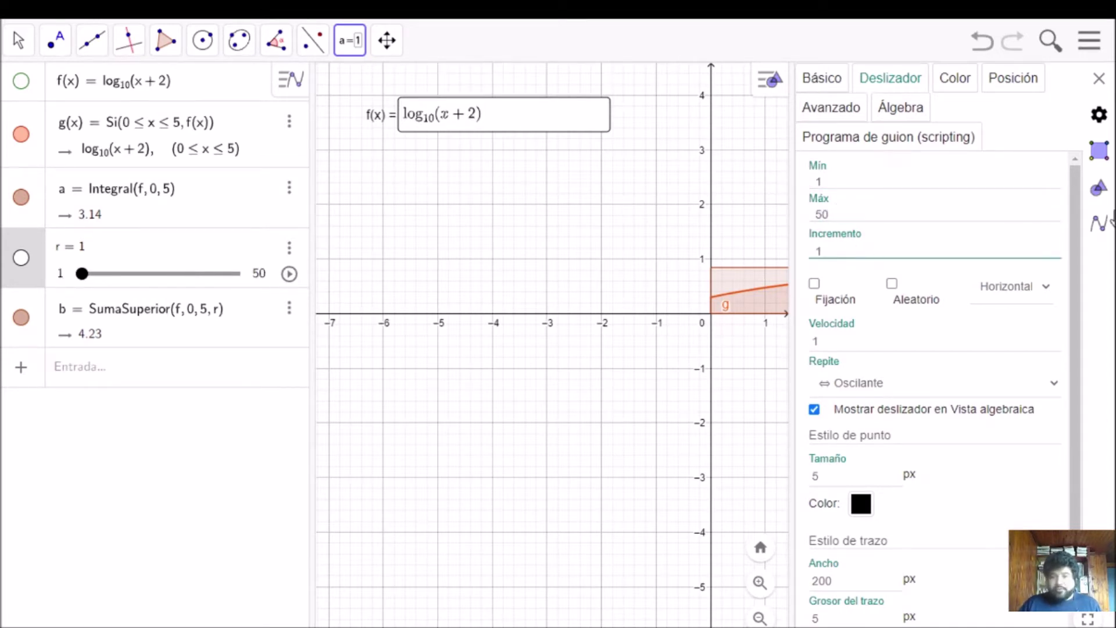
left_click(1099, 78)
left_click_drag(83, 281, 156, 286)
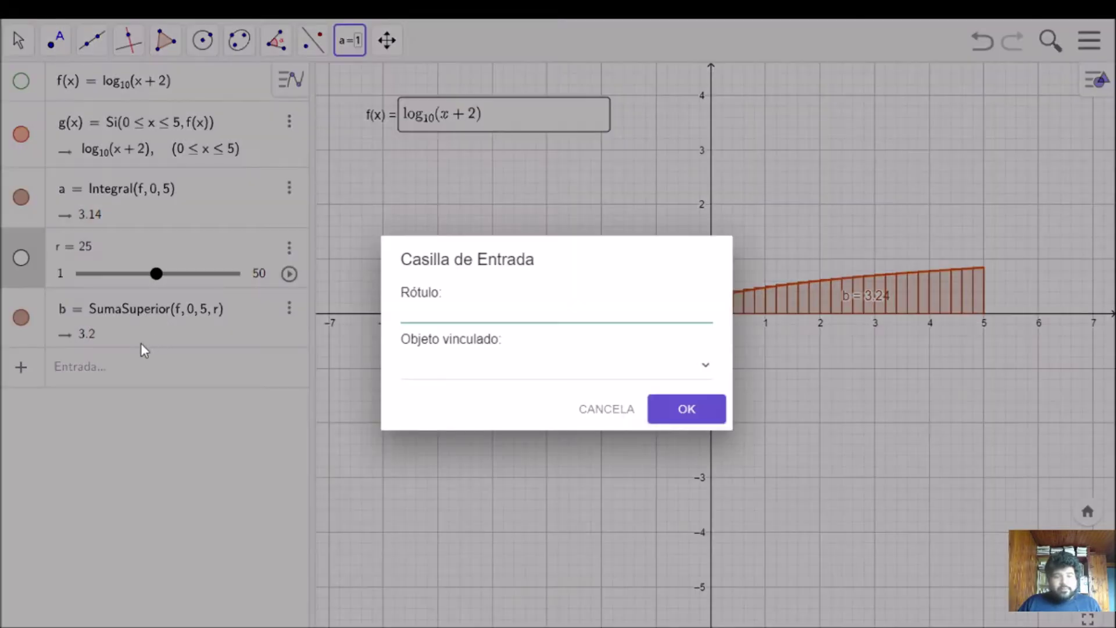
left_click(607, 409)
- Add the lower sum of f from 0 to 5 with r rectangles using SumaInferior
left_click(207, 377)
type("S")
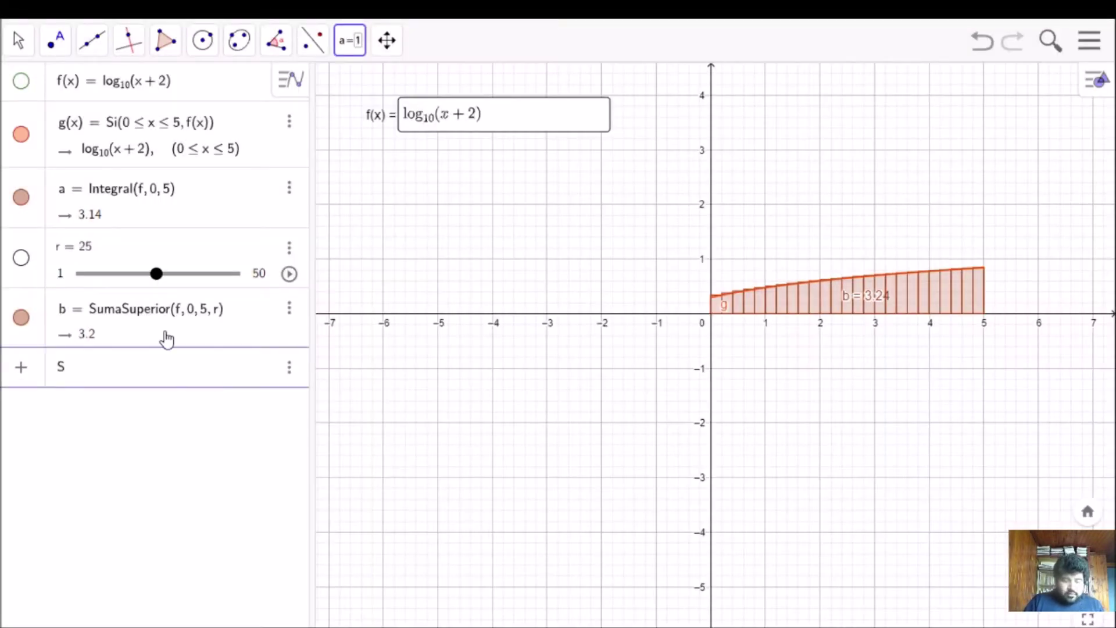
type("u")
left_click(203, 413)
type("f, ")
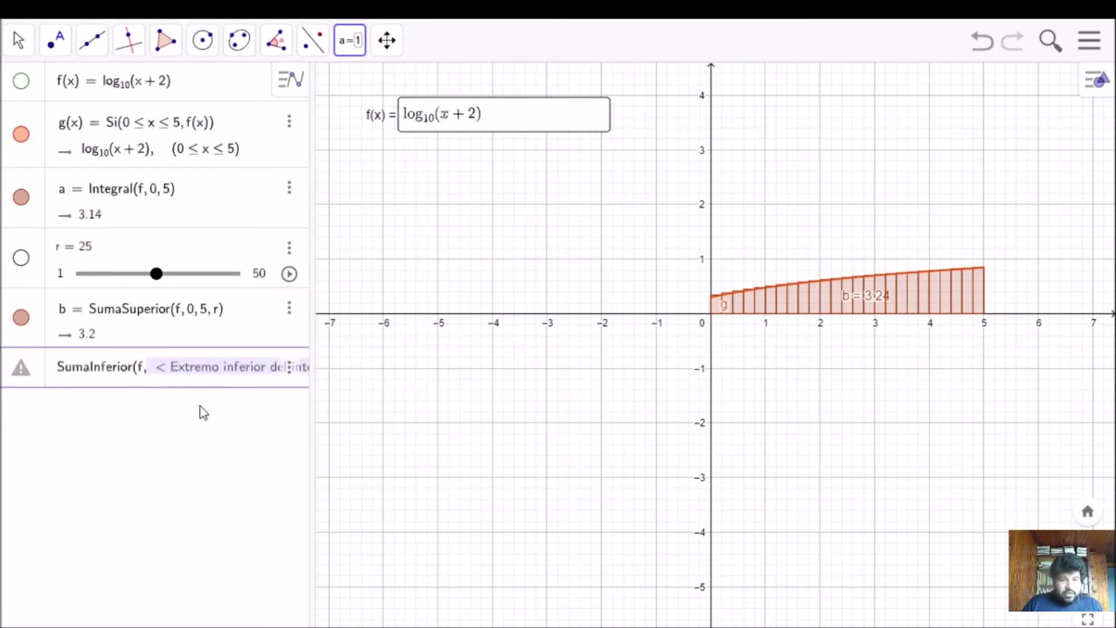
type("0, 5, ")
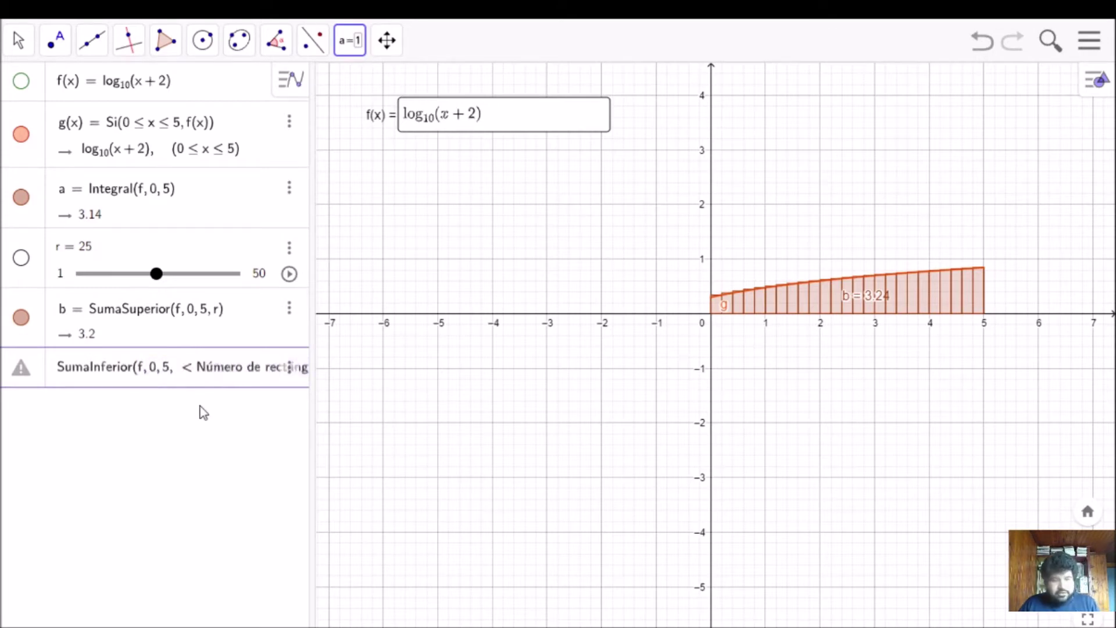
type("r")
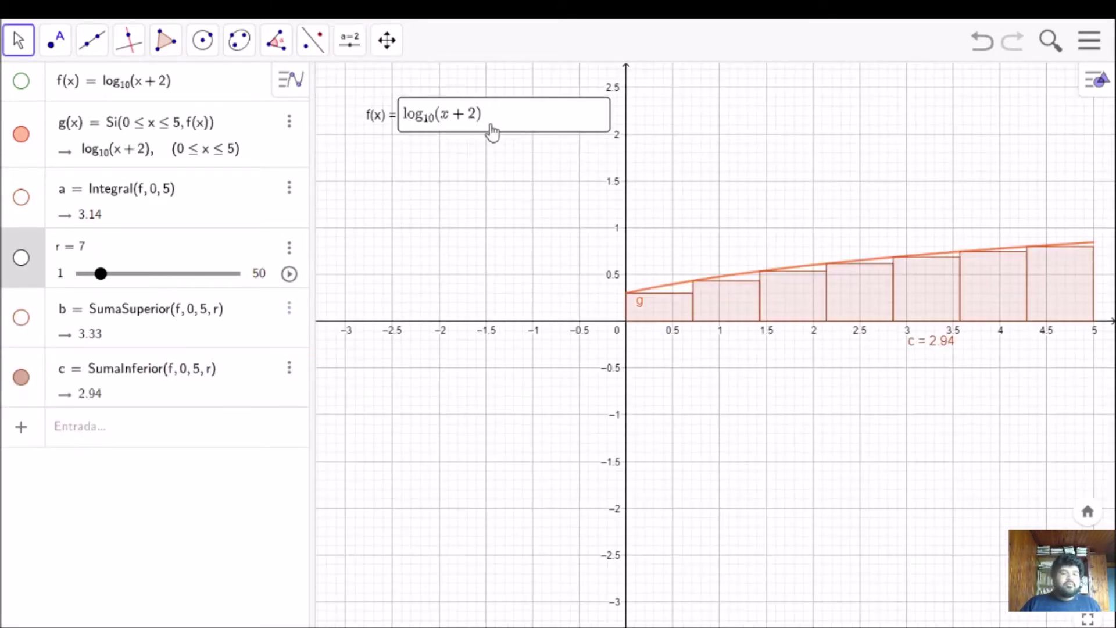
- Replace the function in the input box with (1/50)x³
left_click(511, 114)
key("BackSpace")
key("BackSpace")
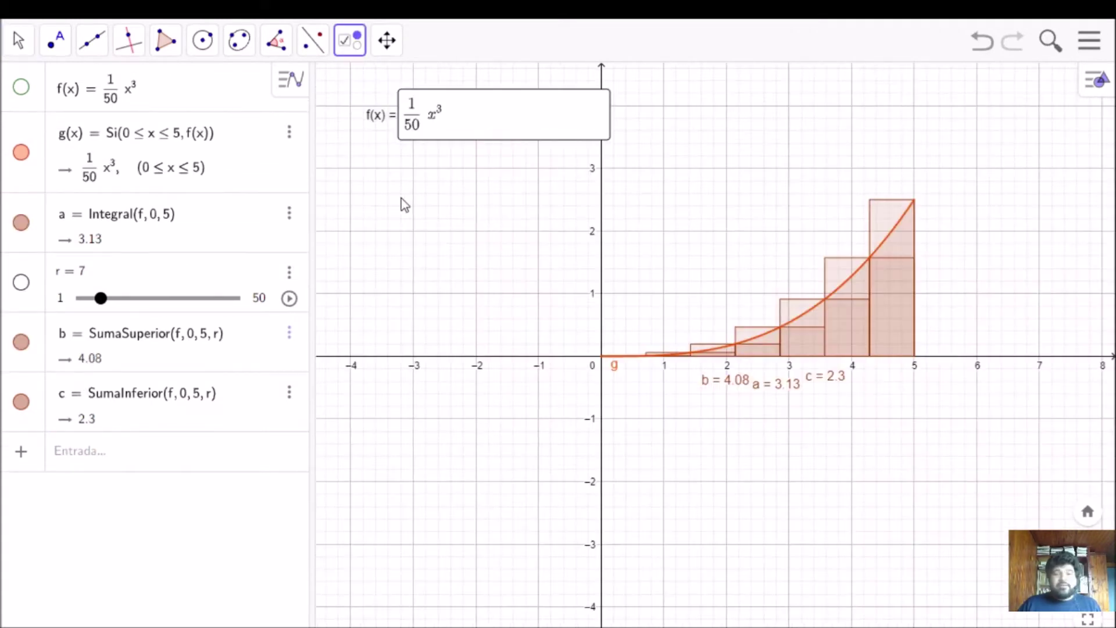
- Add a checkbox labelled "Integral Definida" below the input box that controls the visibility of integral a
left_click(400, 197)
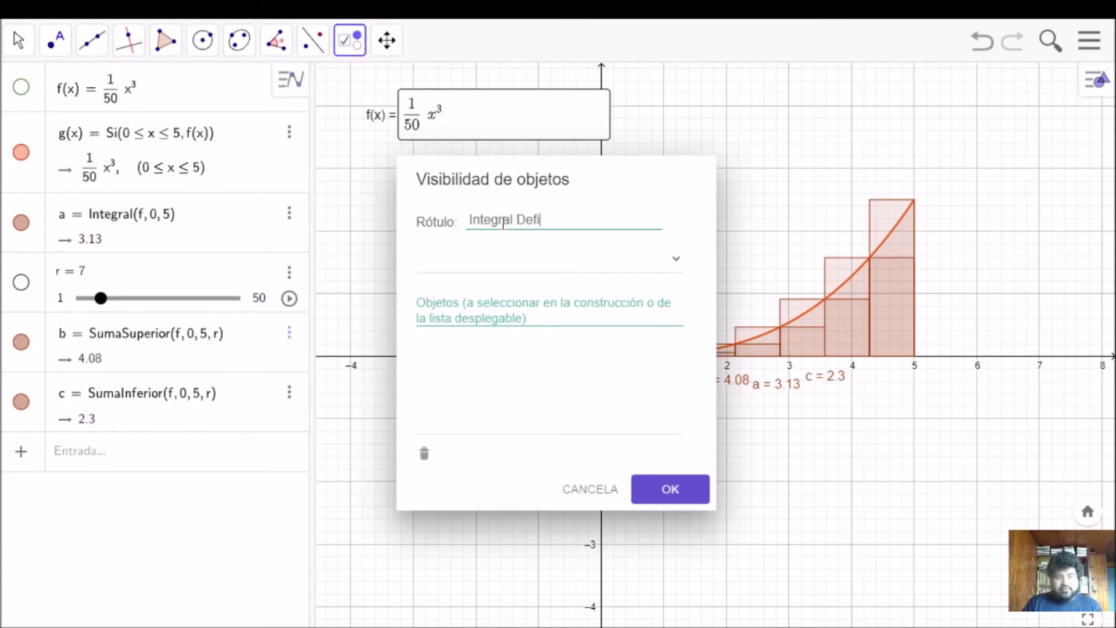
left_click(593, 262)
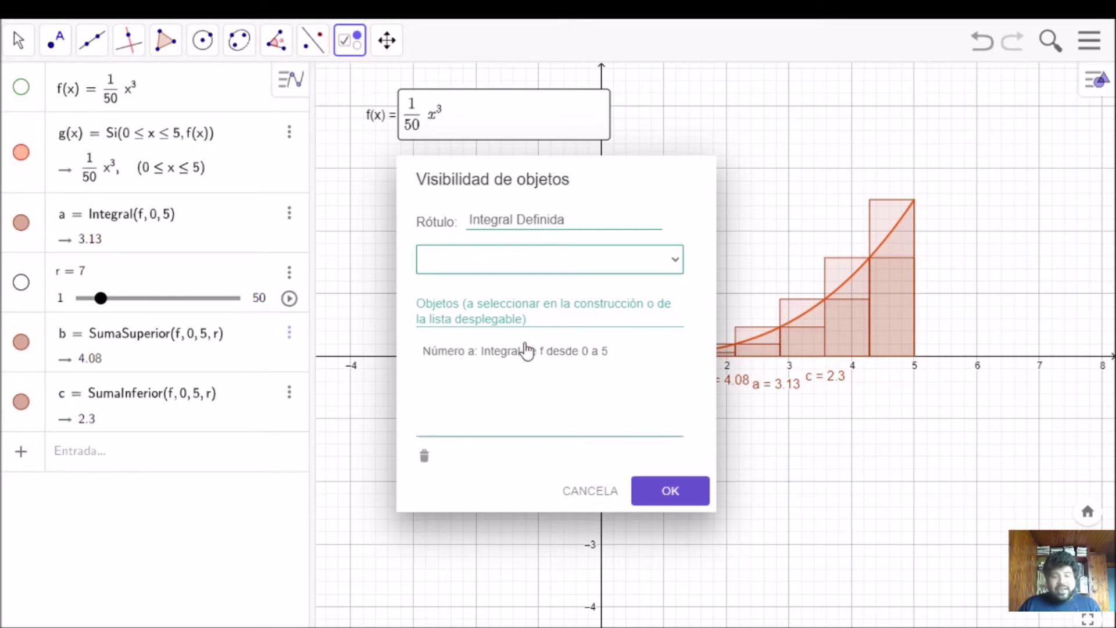
left_click(507, 355)
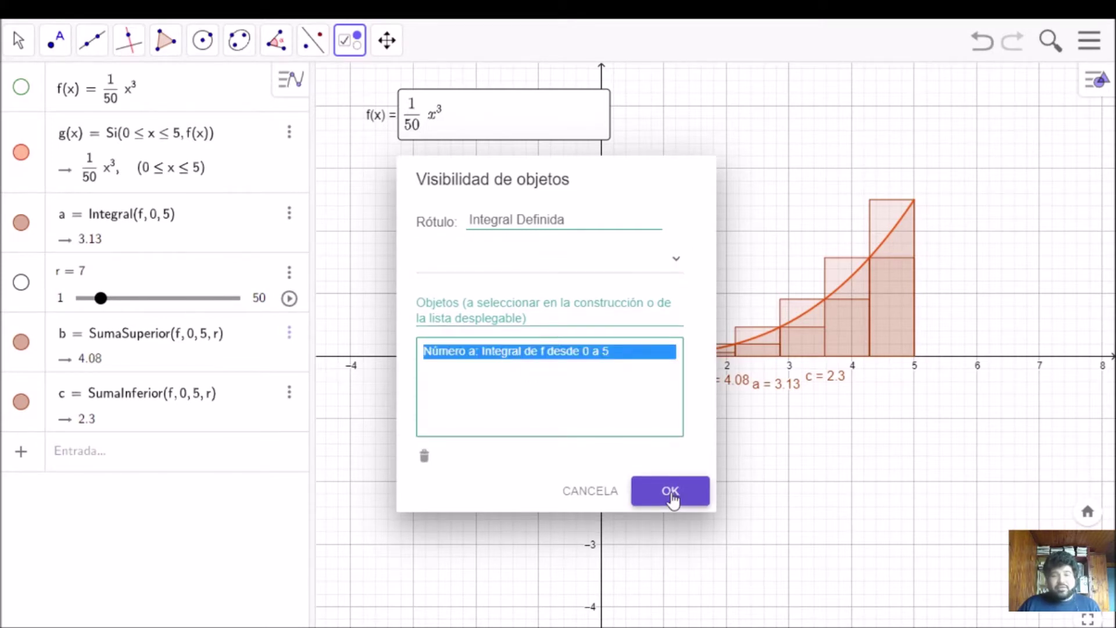
left_click(670, 491)
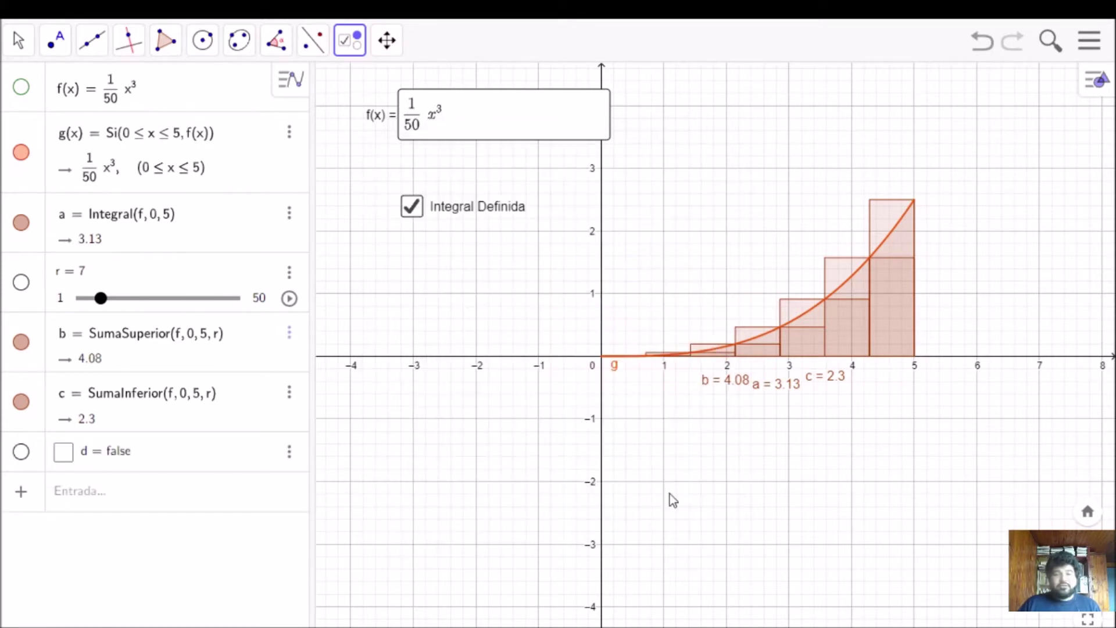
- Add a checkbox labelled "Por Exceso" below the Integral Definida checkbox that controls the visibility of upper sum b
left_click(409, 267)
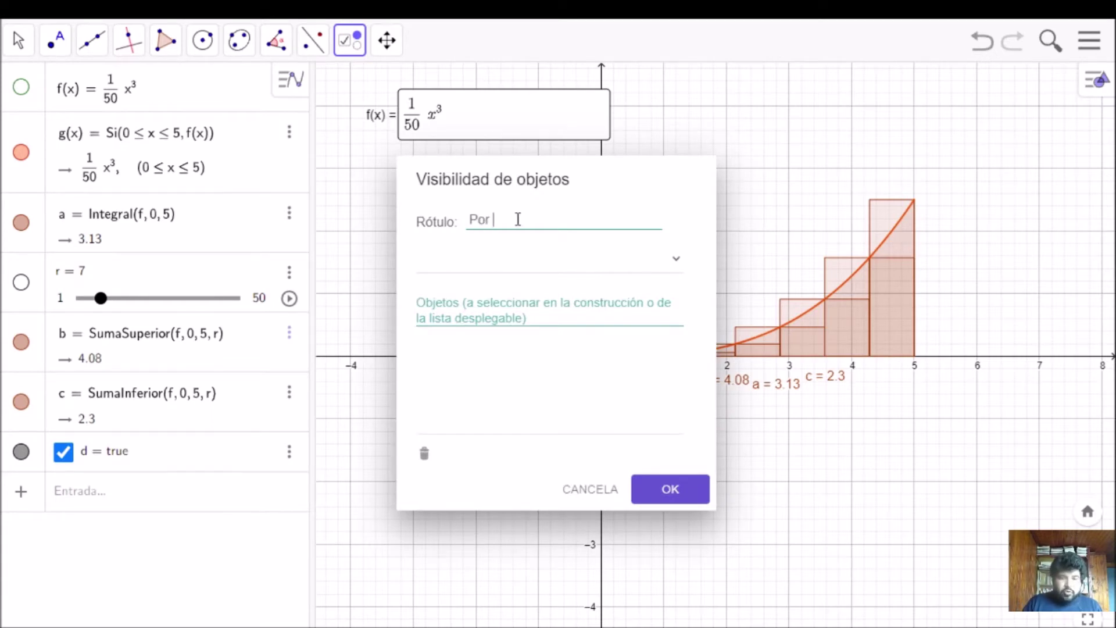
type("Por Exceso")
left_click(550, 258)
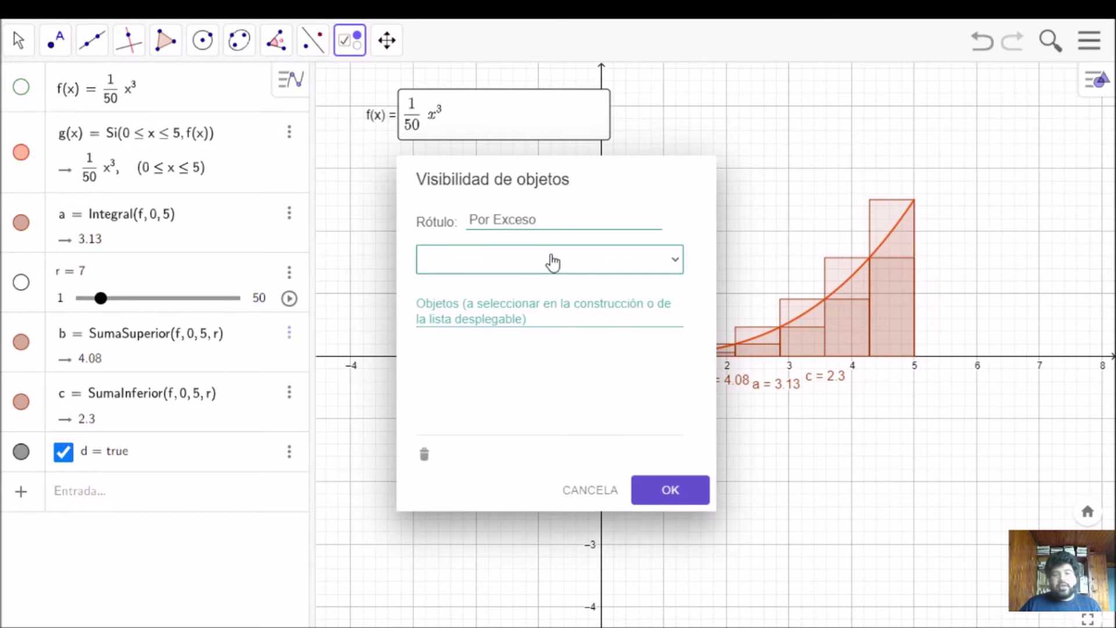
left_click(556, 363)
left_click(668, 486)
- Add a checkbox labelled "Por Defecto" below the Por Exceso checkbox that controls the visibility of lower sum c
left_click(454, 333)
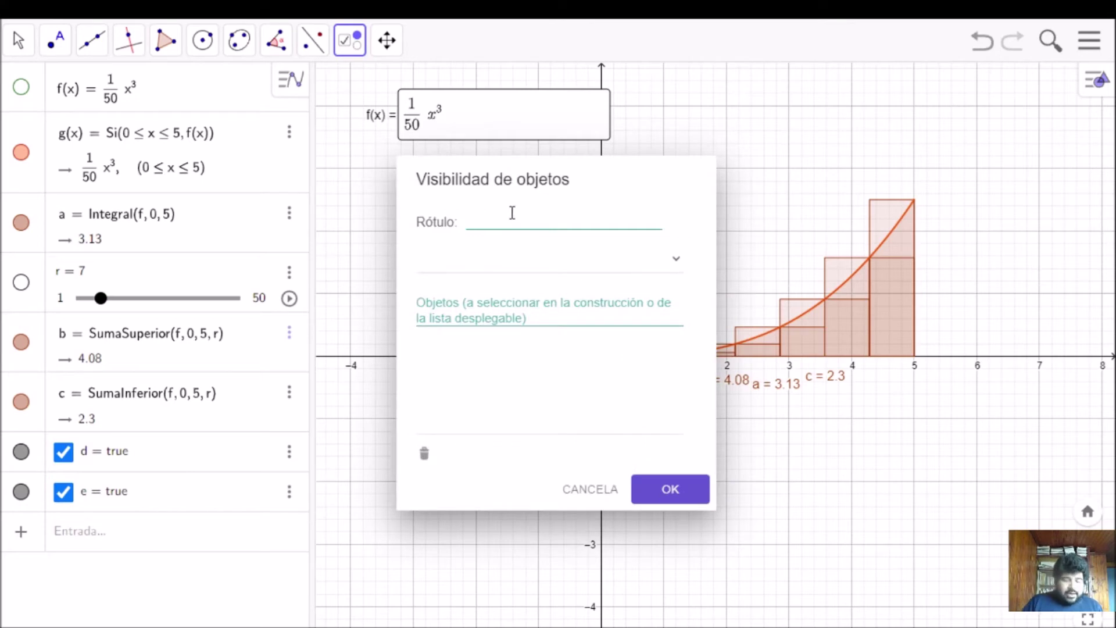
type("Por")
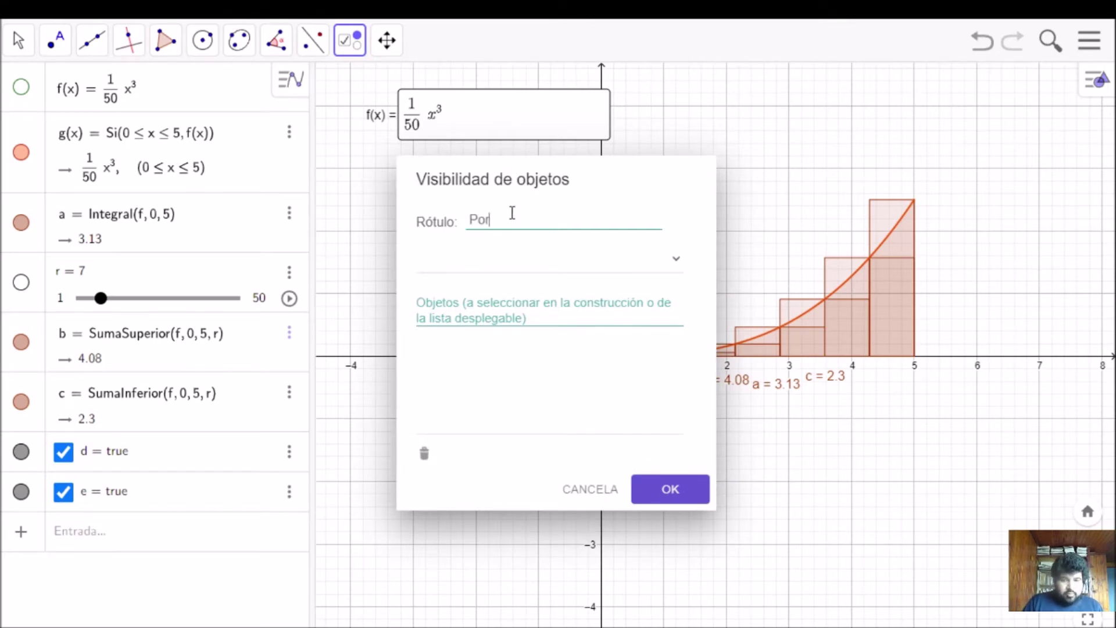
type(" Defecto")
left_click(551, 272)
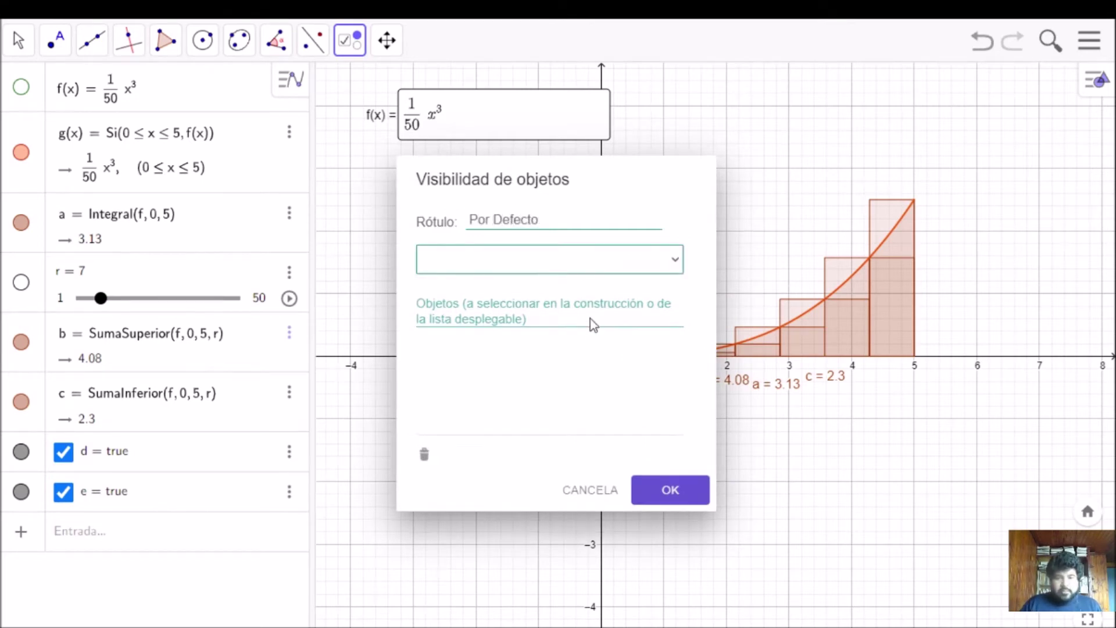
left_click(602, 376)
left_click(670, 492)
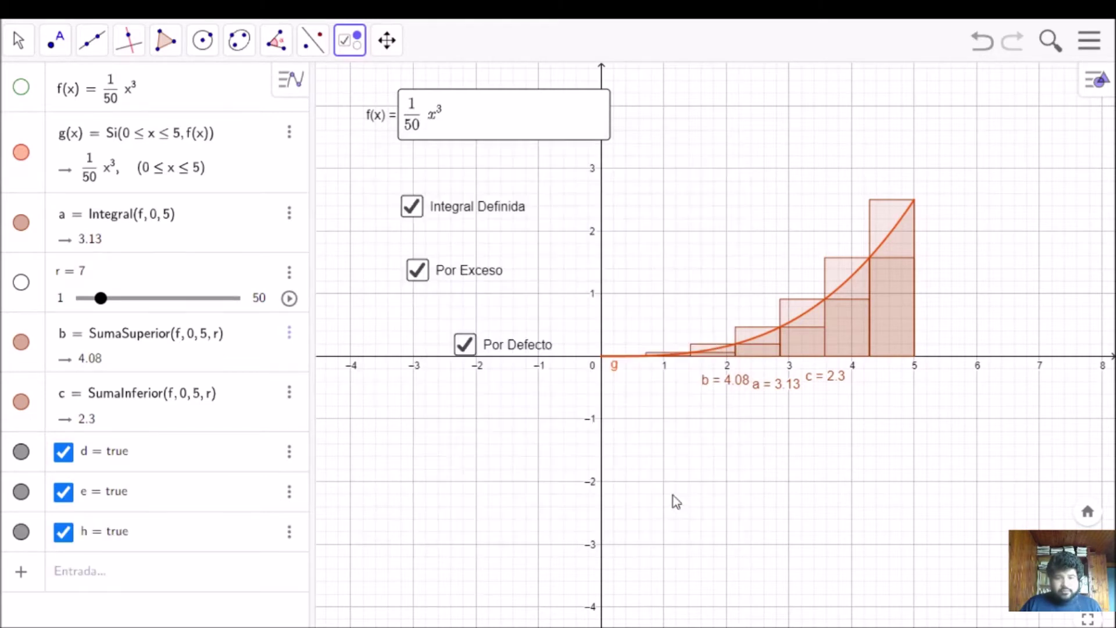
- Save the construction and return to the Move tool
left_click(31, 39)
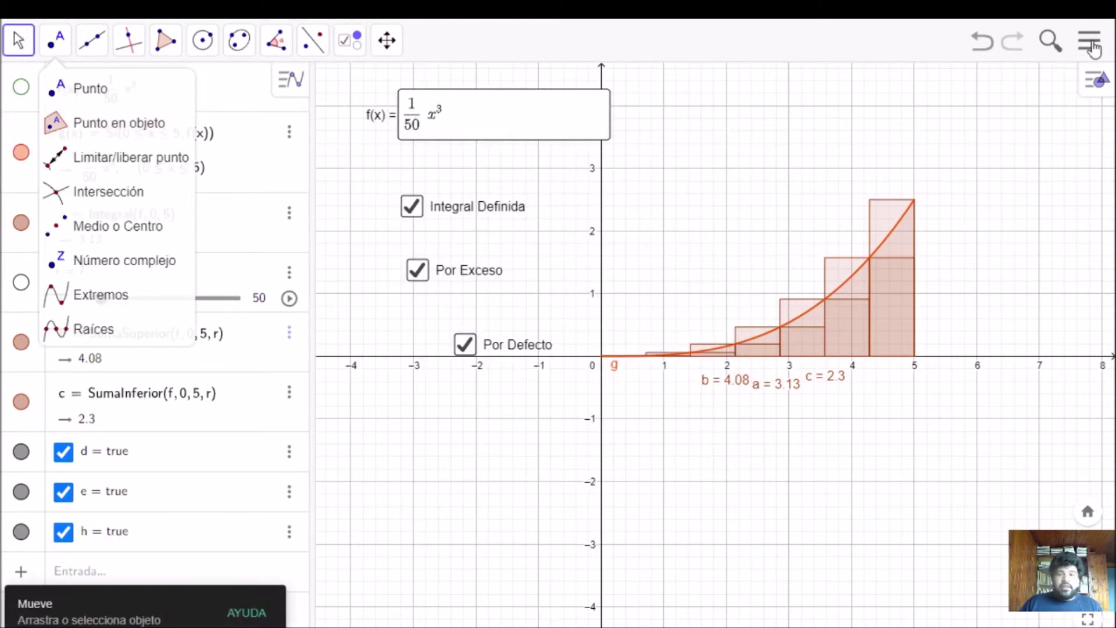
left_click(1089, 40)
left_click(982, 155)
left_click(16, 42)
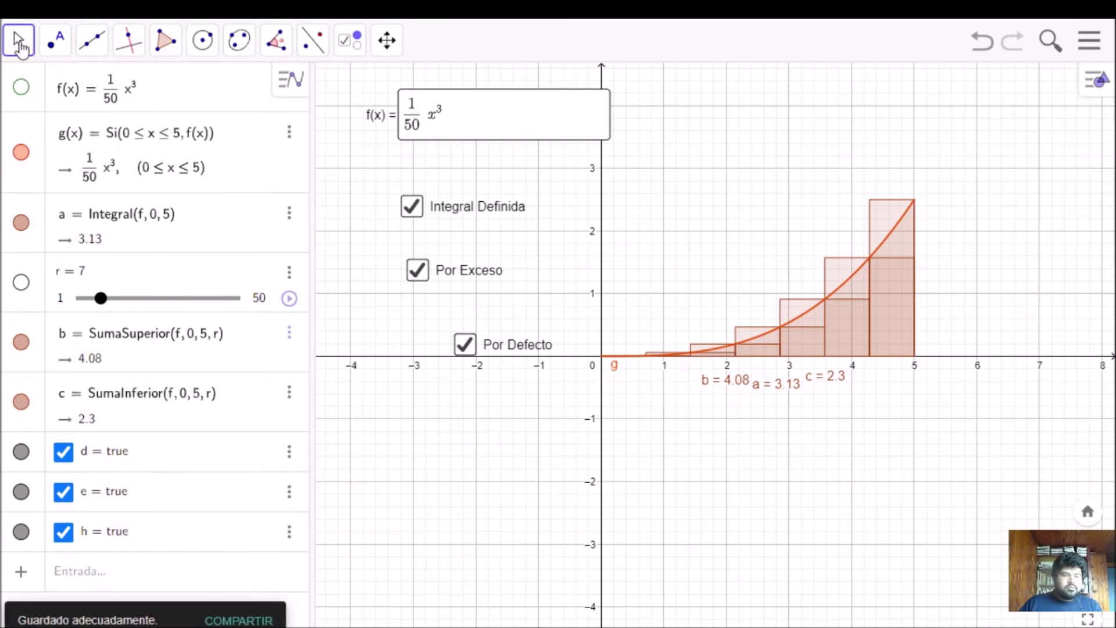
- Test the three checkboxes by hiding the integral and both sums and showing them all again
left_click(413, 209)
left_click(426, 271)
left_click(466, 344)
left_click(465, 345)
left_click(416, 272)
left_click(413, 209)
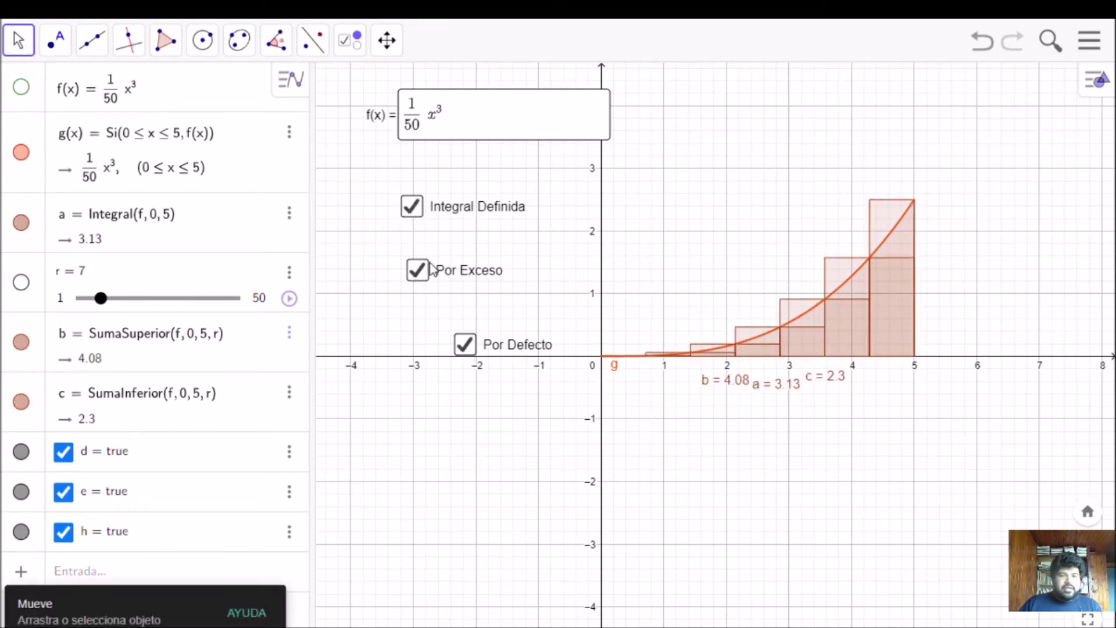
- Display the integral alone and the two sums alone, then show everything and set slider r to 23
left_click(465, 345)
left_click(418, 271)
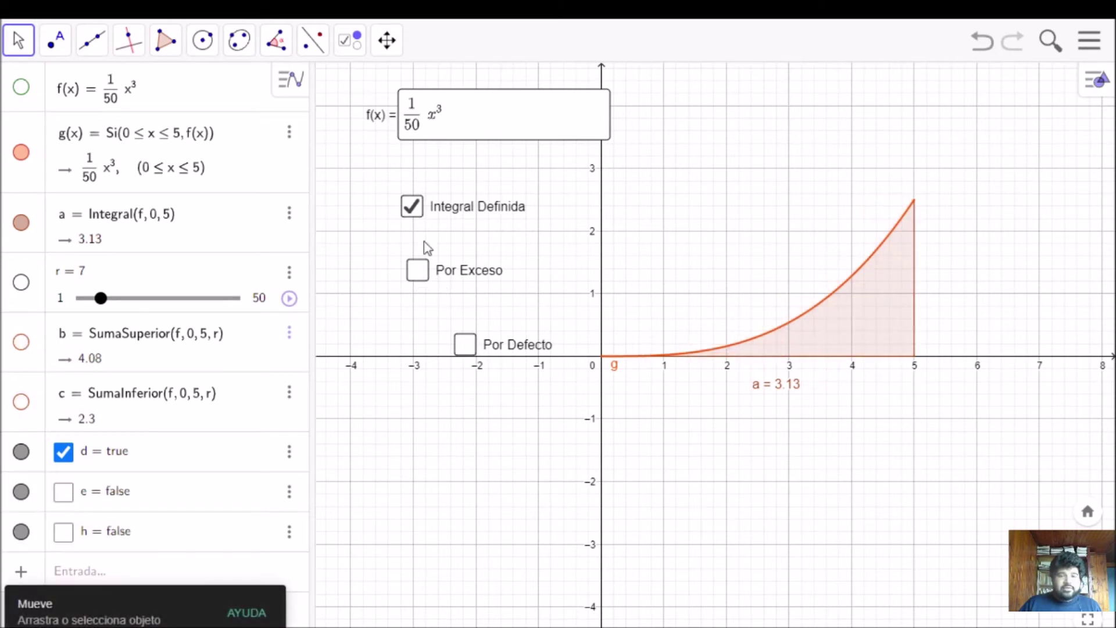
left_click(413, 208)
left_click(419, 271)
left_click(466, 345)
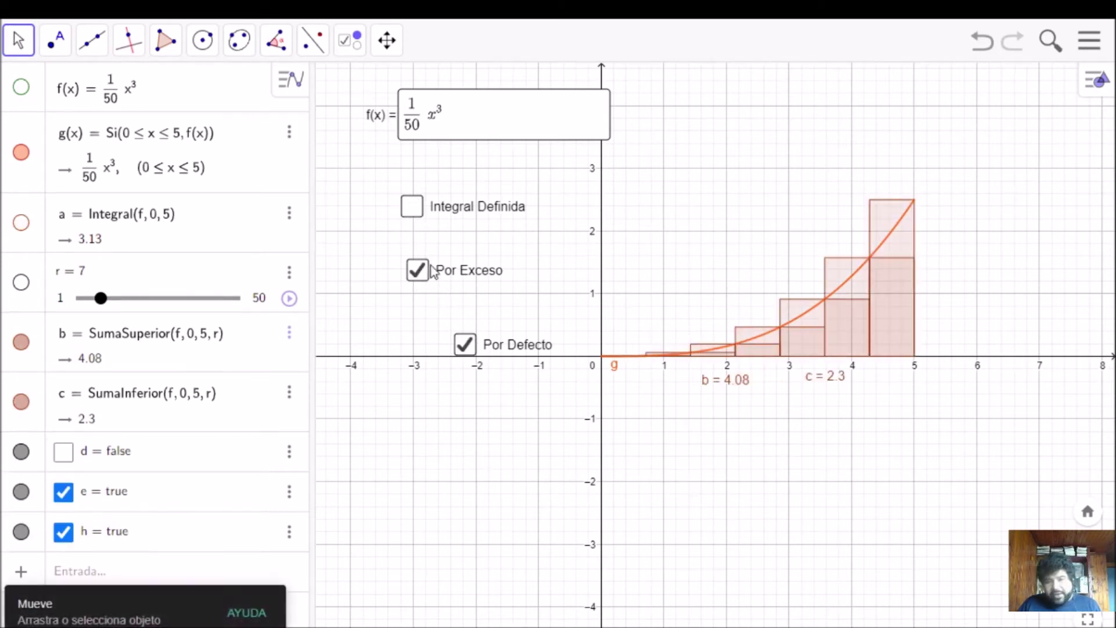
left_click(412, 207)
left_click_drag(101, 298, 151, 315)
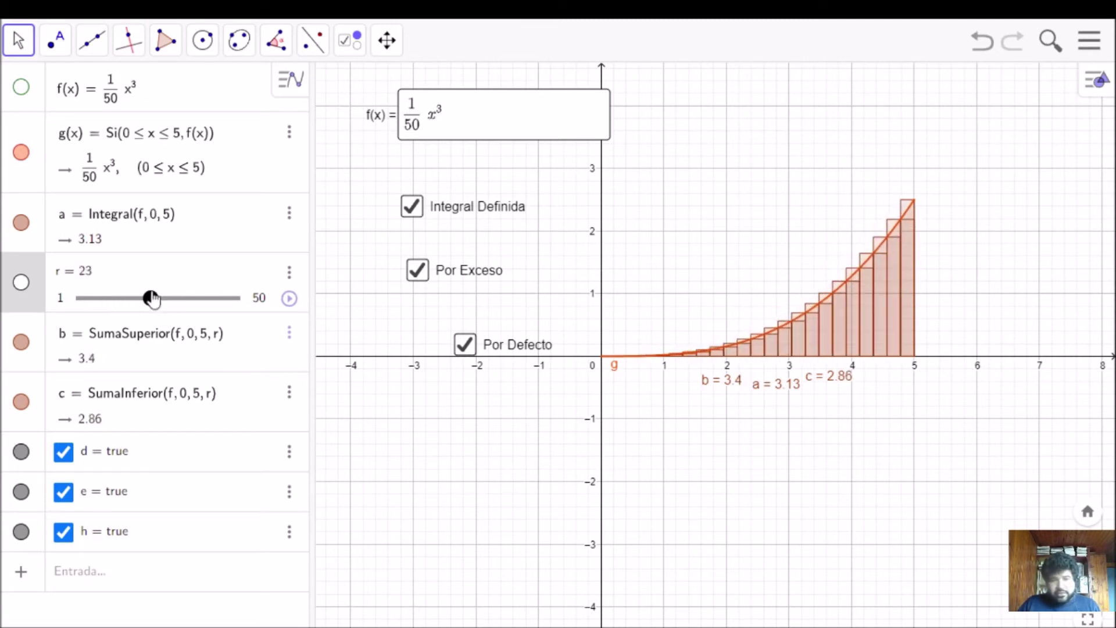
- Unfix the Integral Definida, Por Exceso and Por Defecto checkboxes and reposition them in the graphics view
right_click(448, 210)
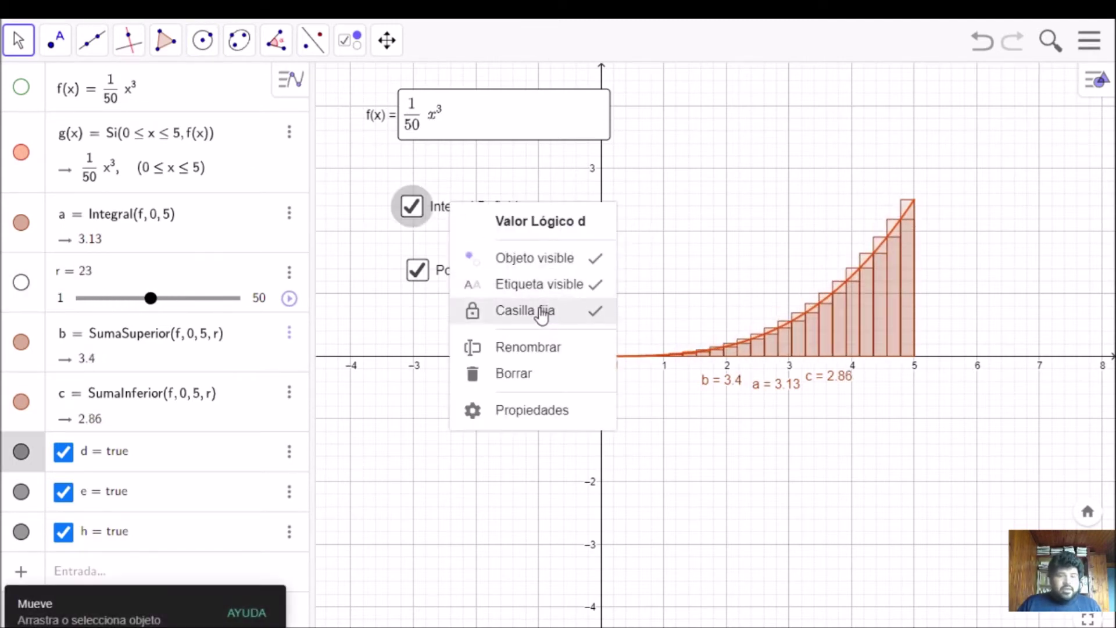
right_click(472, 272)
left_click(571, 385)
right_click(509, 351)
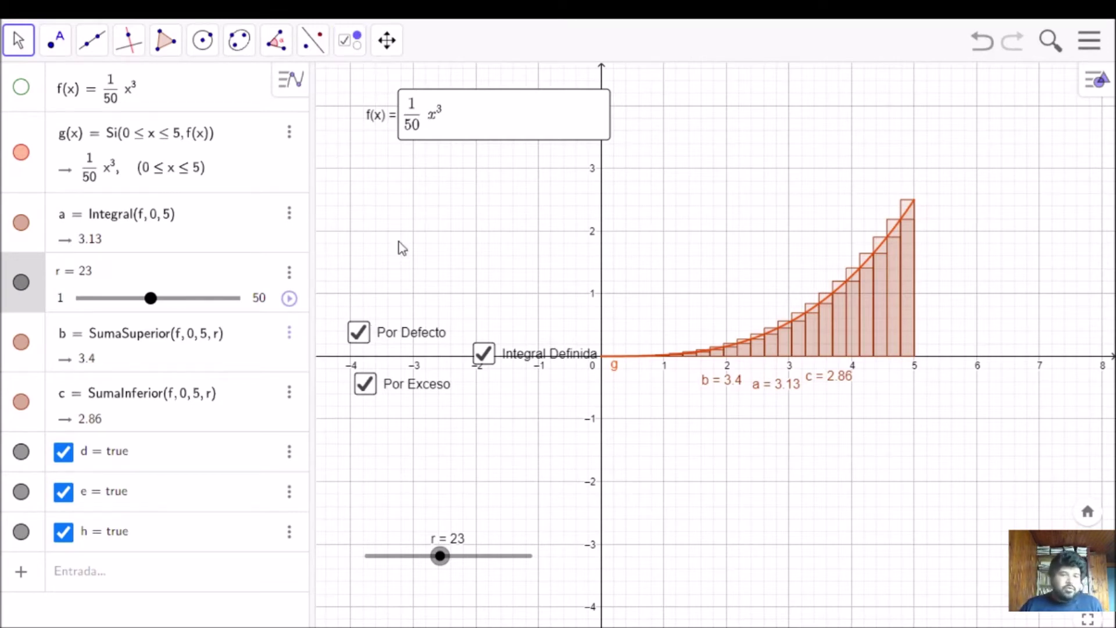
- Open the scripting properties of the Por Defecto checkbox and view its on-update and global JavaScript editors
right_click(358, 333)
left_click(356, 339)
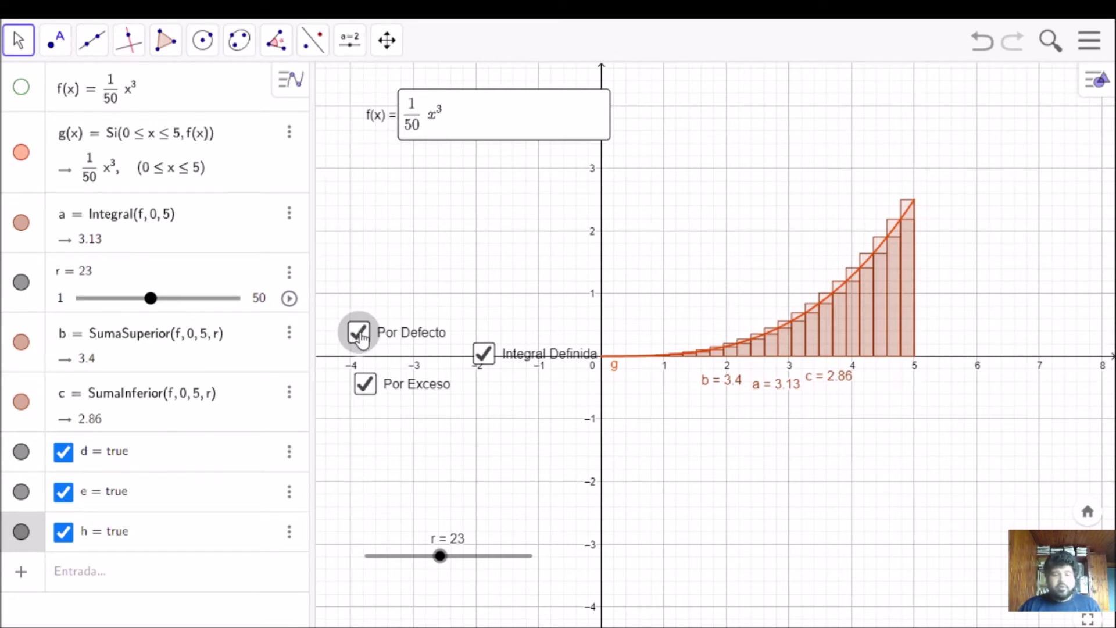
right_click(358, 341)
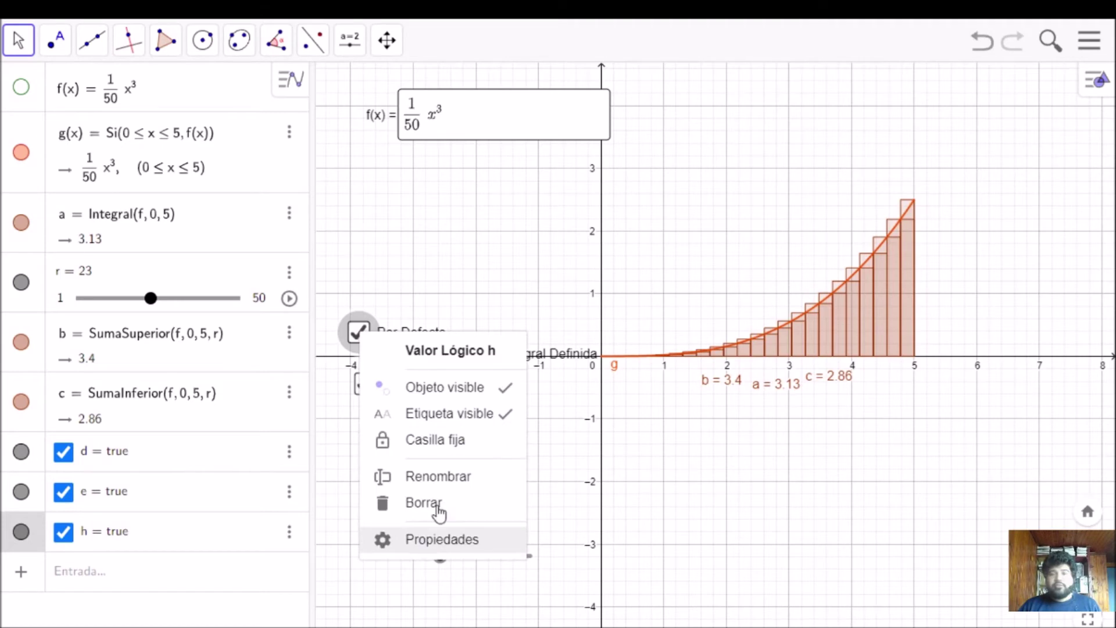
left_click(436, 534)
left_click(880, 114)
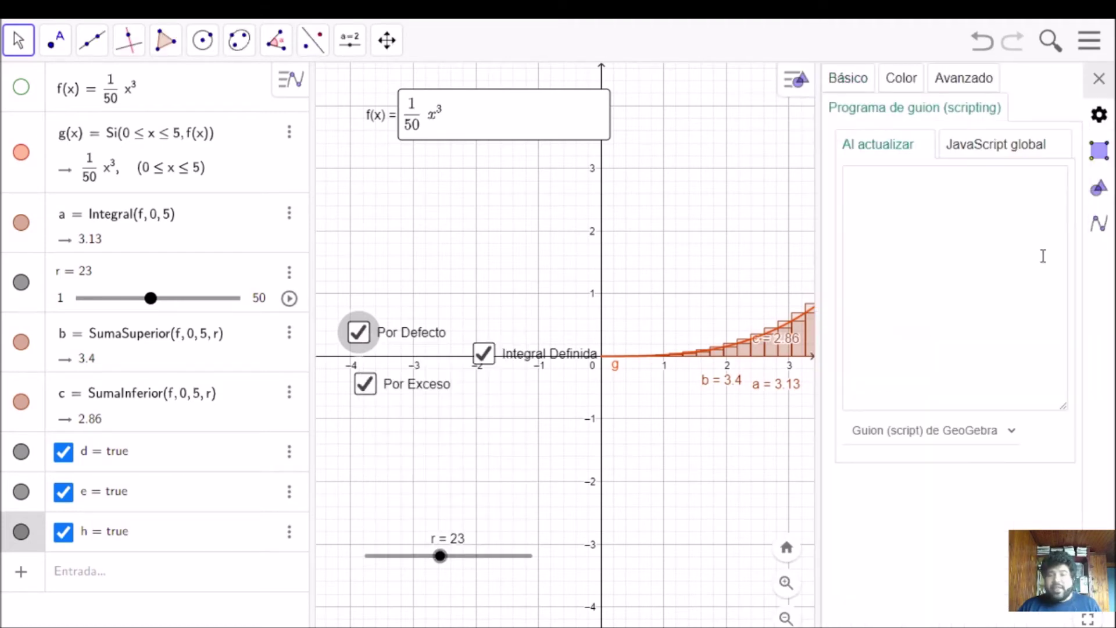
left_click(902, 202)
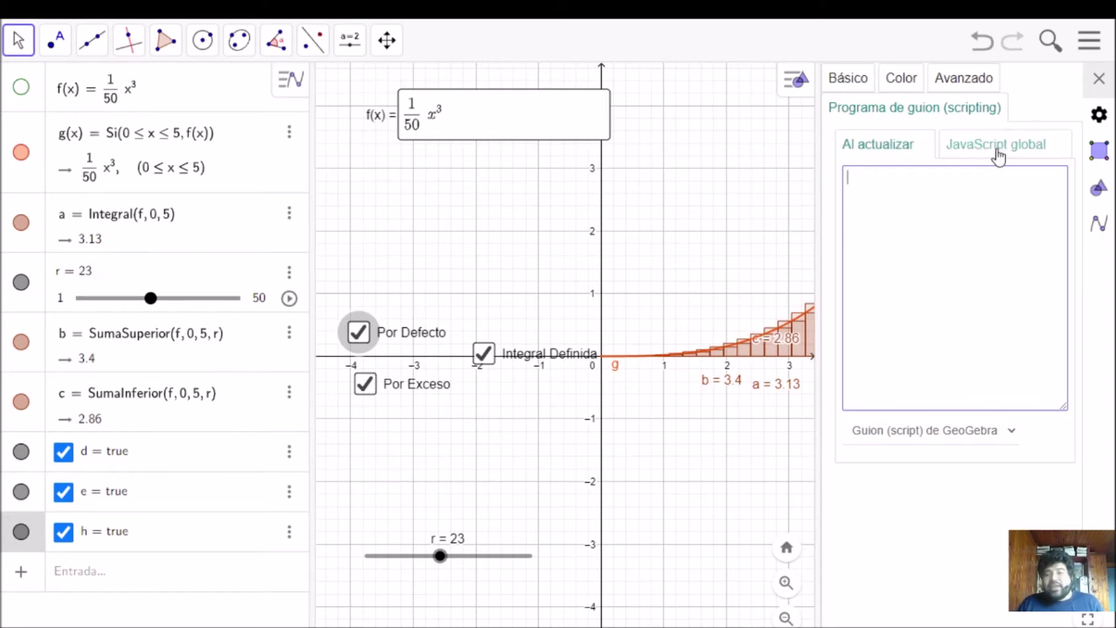
left_click(945, 148)
left_click(913, 152)
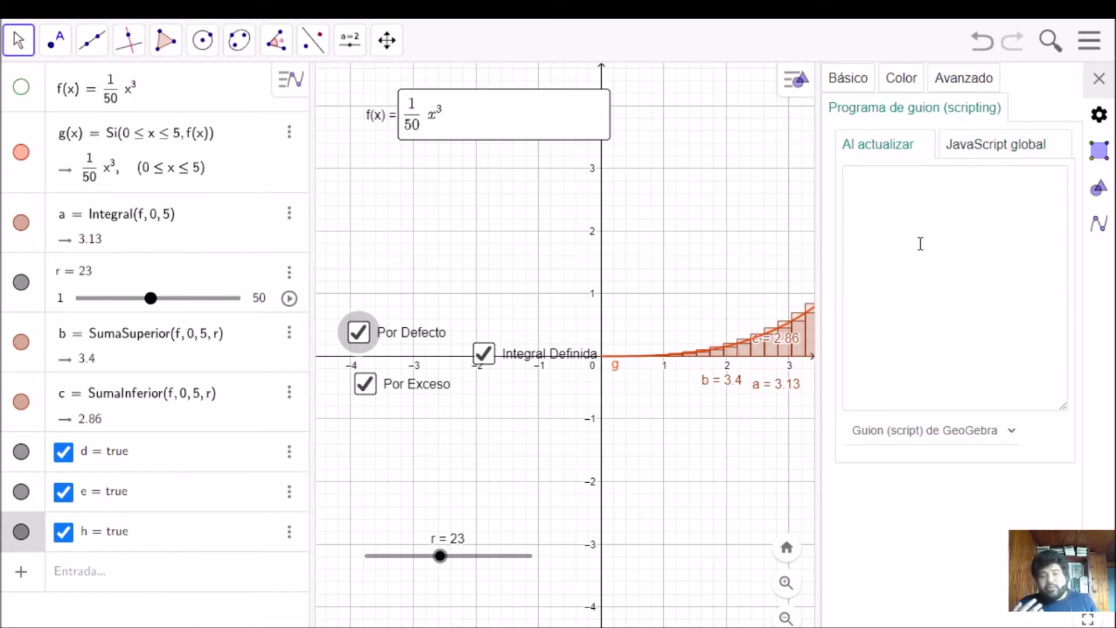
left_click(920, 244)
type("adadaasad")
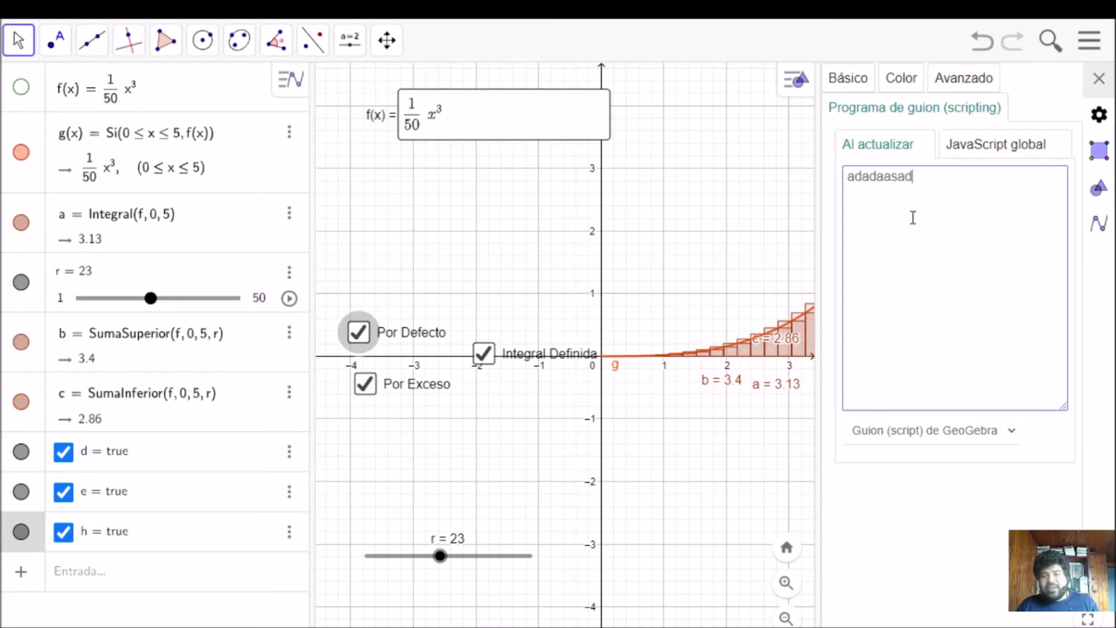
key("BackSpace")
key("BackSpace")
key("BackSpace")
key("BackSpace")
key("BackSpace")
key("BackSpace")
key("BackSpace")
key("BackSpace")
key("BackSpace")
- Check the global JavaScript for the Por Defecto checkbox, then return to its on-update script
left_click(997, 146)
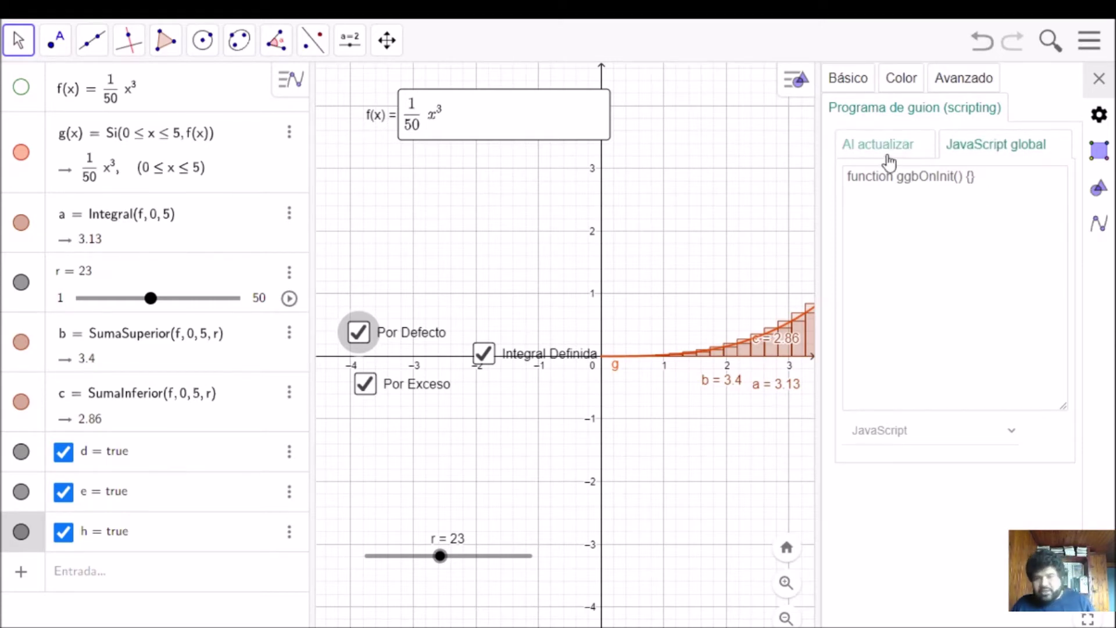
left_click(877, 144)
left_click(967, 205)
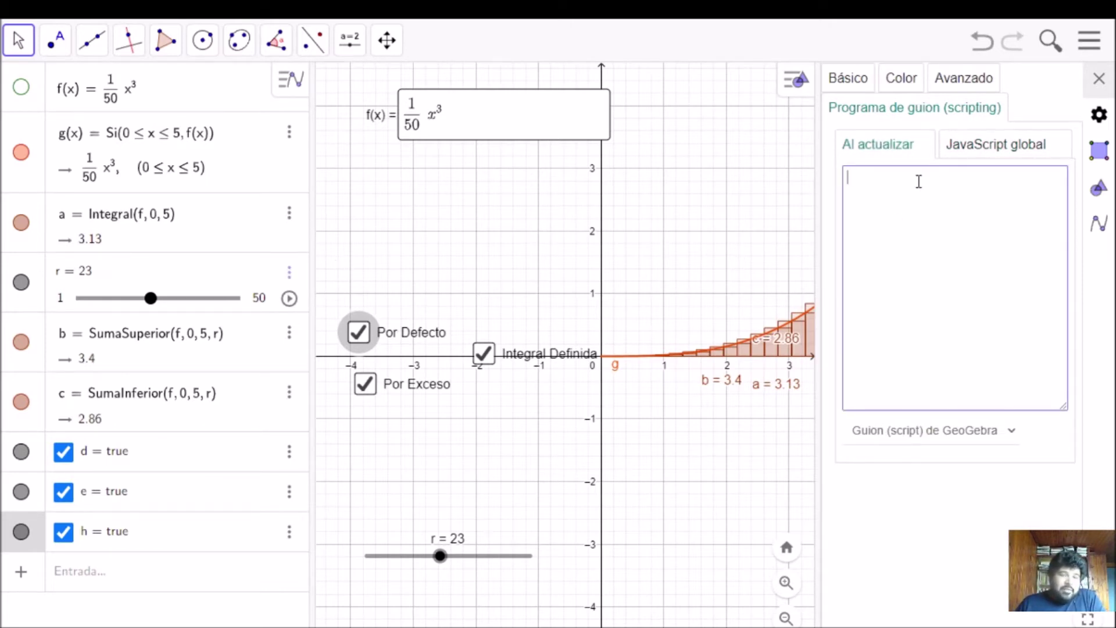
- Examine the on-click and on-update script editors available for the function f(x)
left_click(204, 110)
left_click(926, 150)
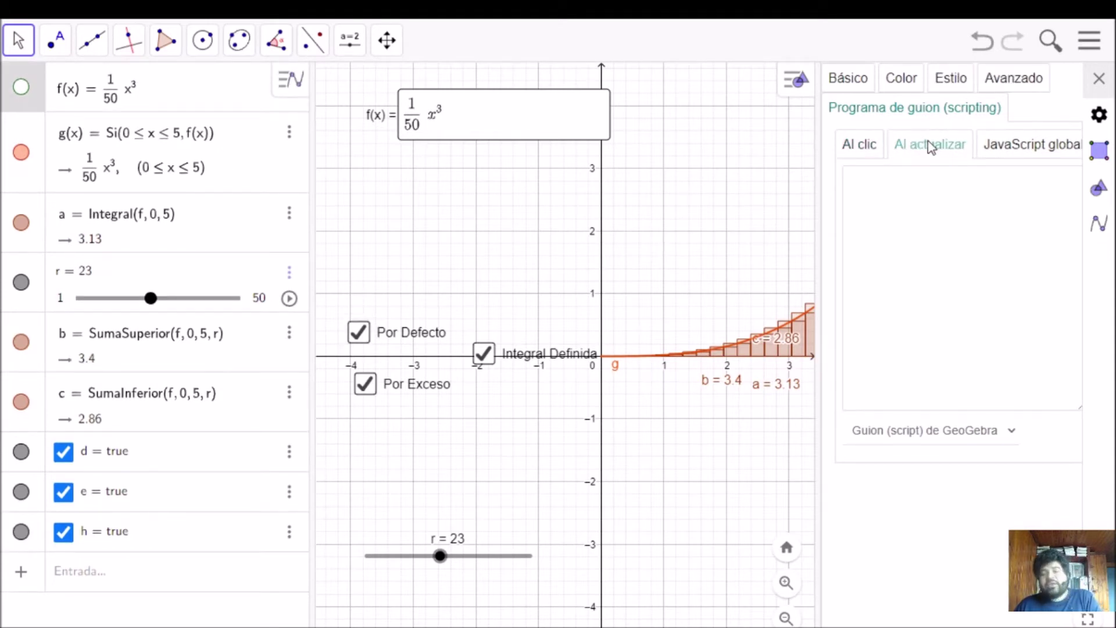
left_click(876, 149)
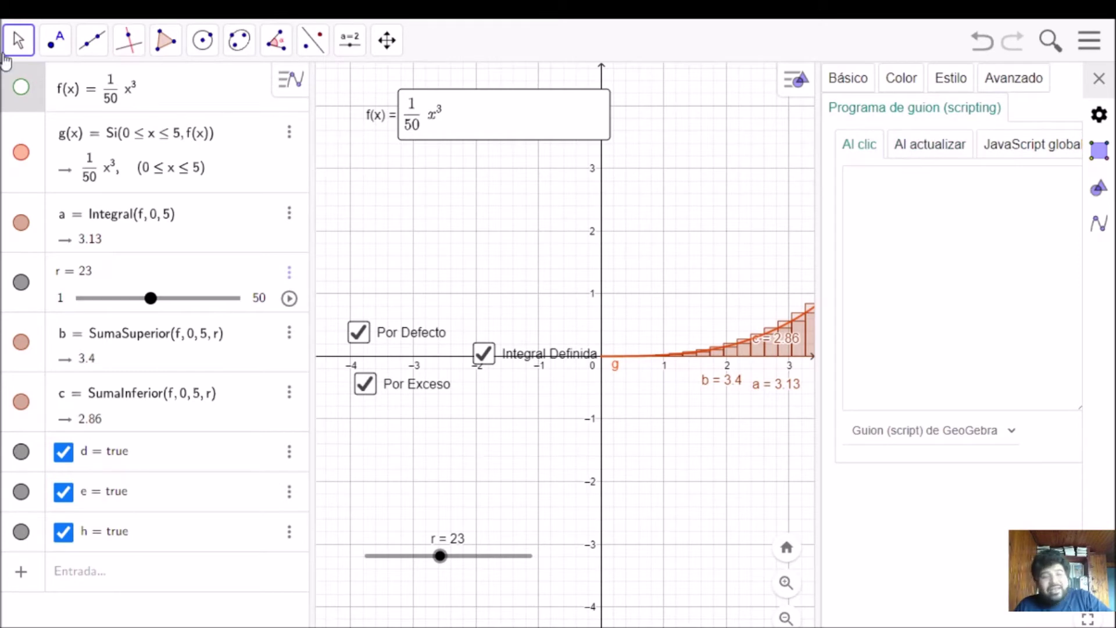
left_click(944, 186)
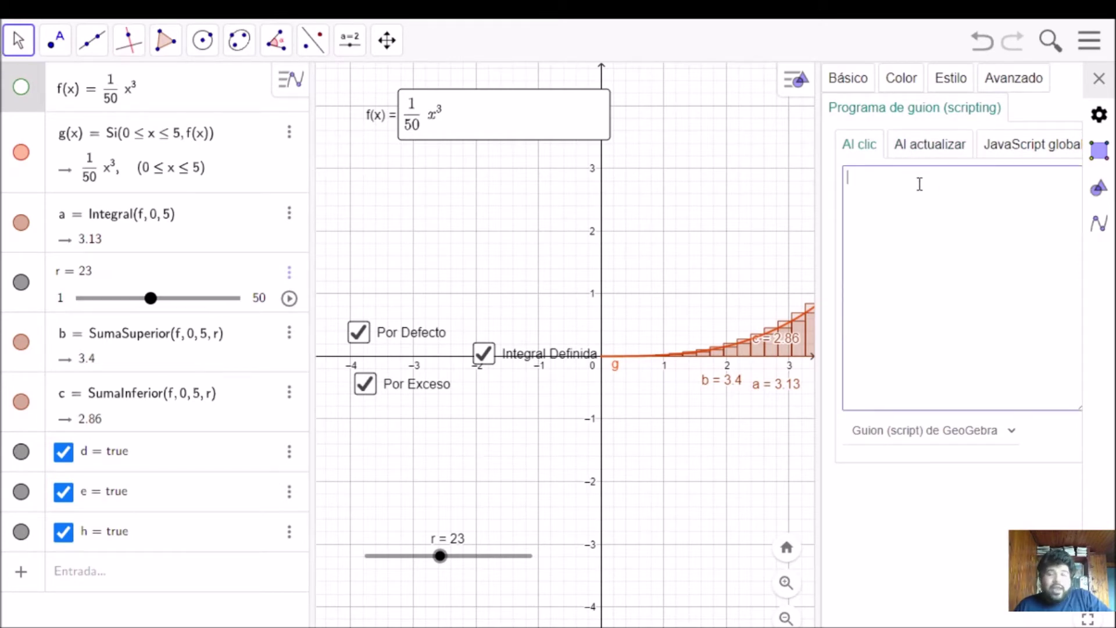
left_click(945, 148)
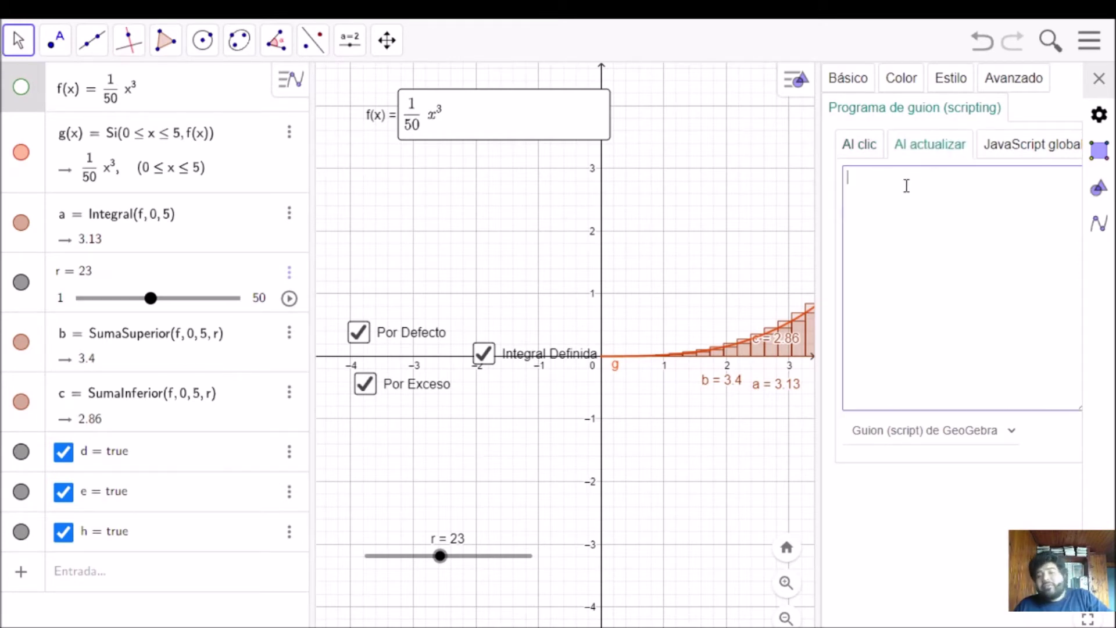
left_click(862, 149)
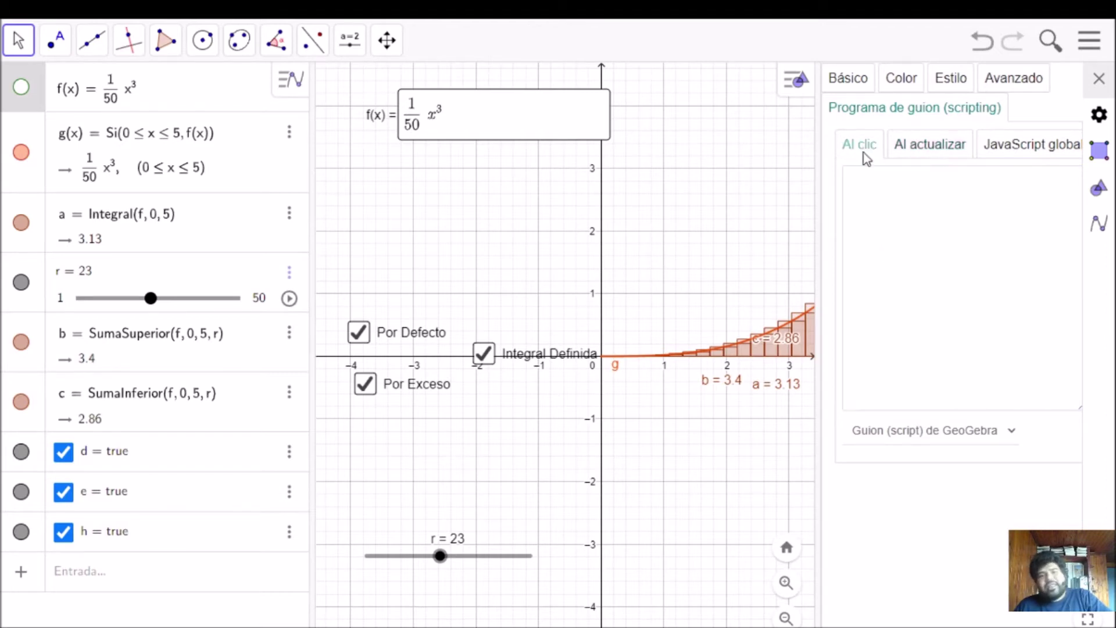
left_click(924, 152)
left_click(933, 208)
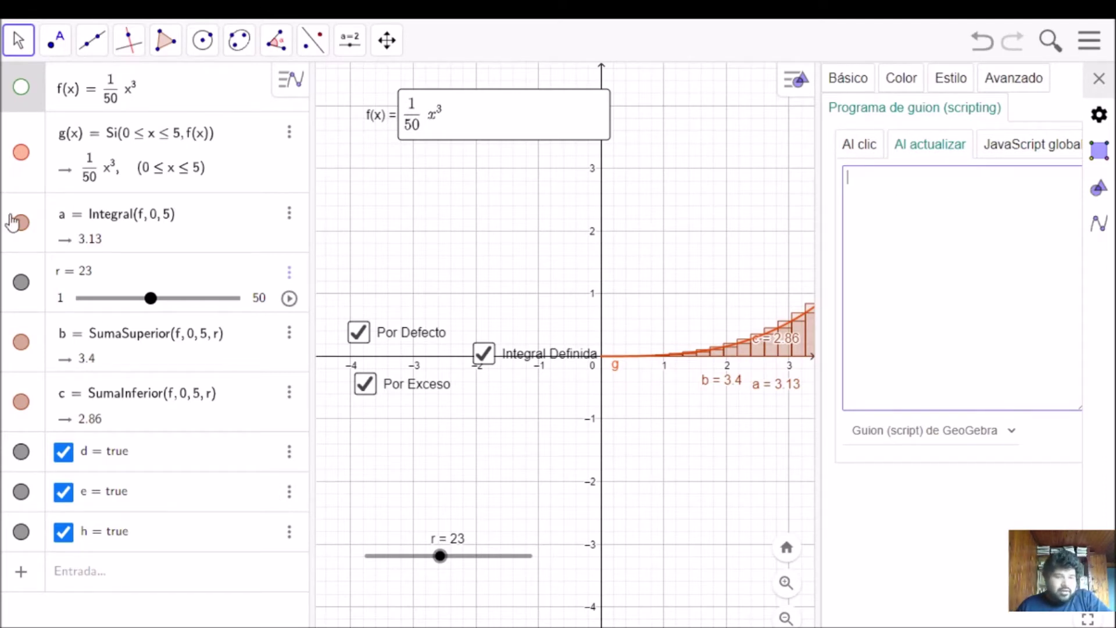
- Turn off the Integral Definida checkbox d and open its on-update script
left_click(164, 448)
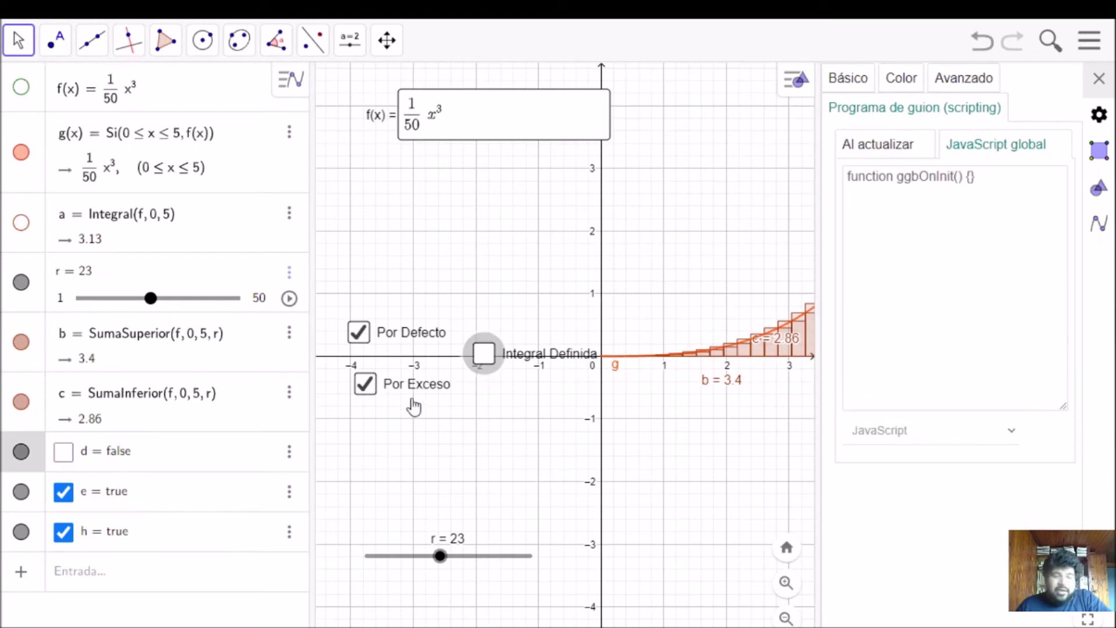
left_click(898, 148)
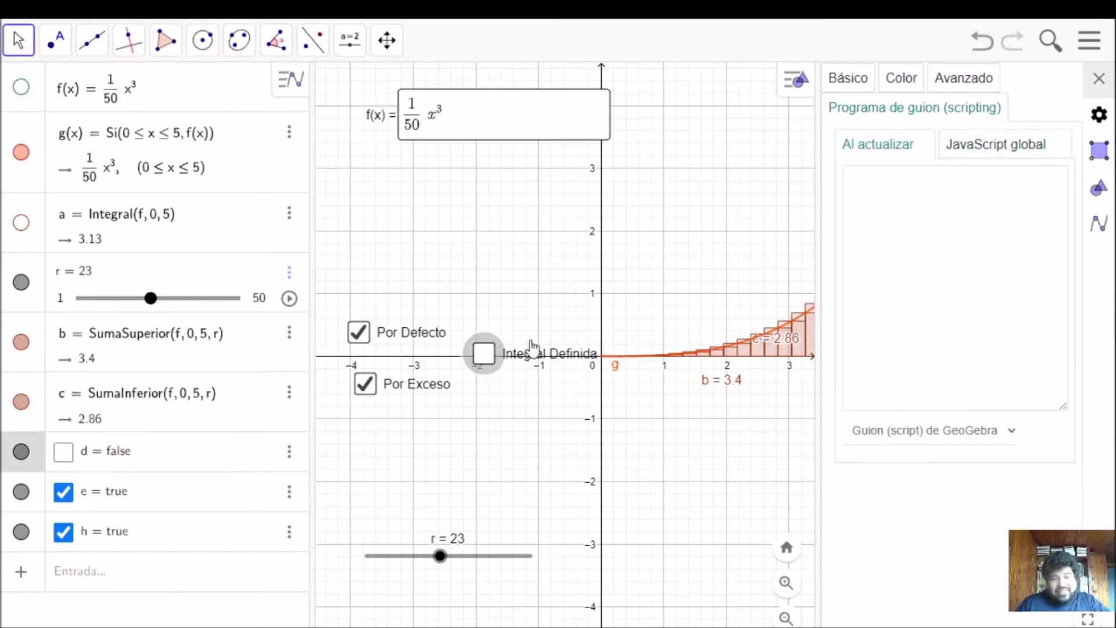
left_click(964, 210)
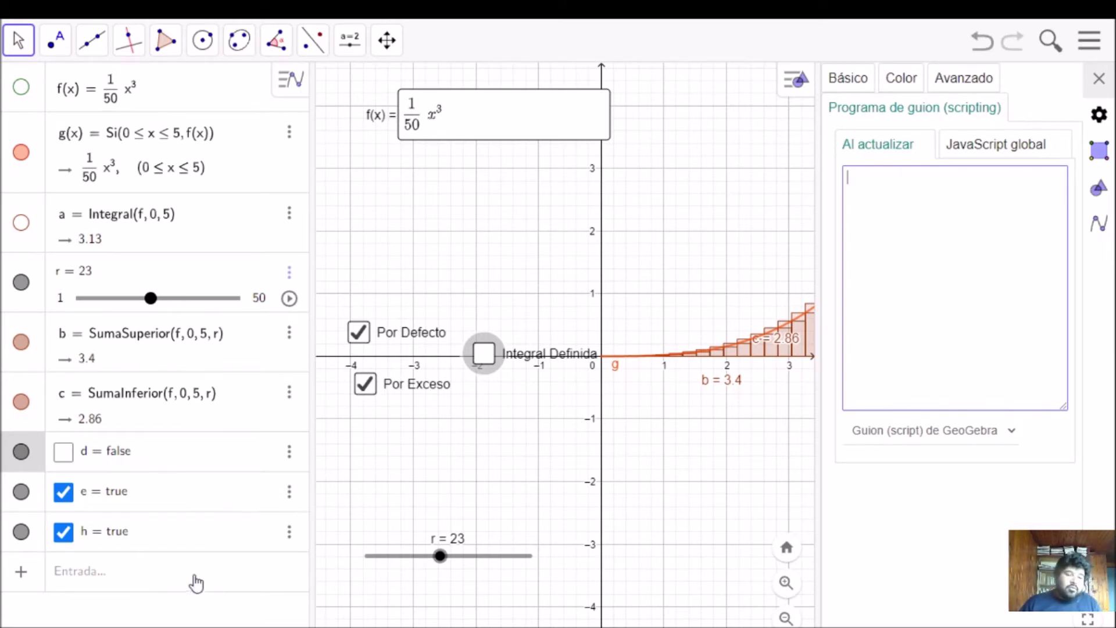
- Open the input help and look up the syntax of the Valor command among the Guion (scripting) commands
left_click(144, 573)
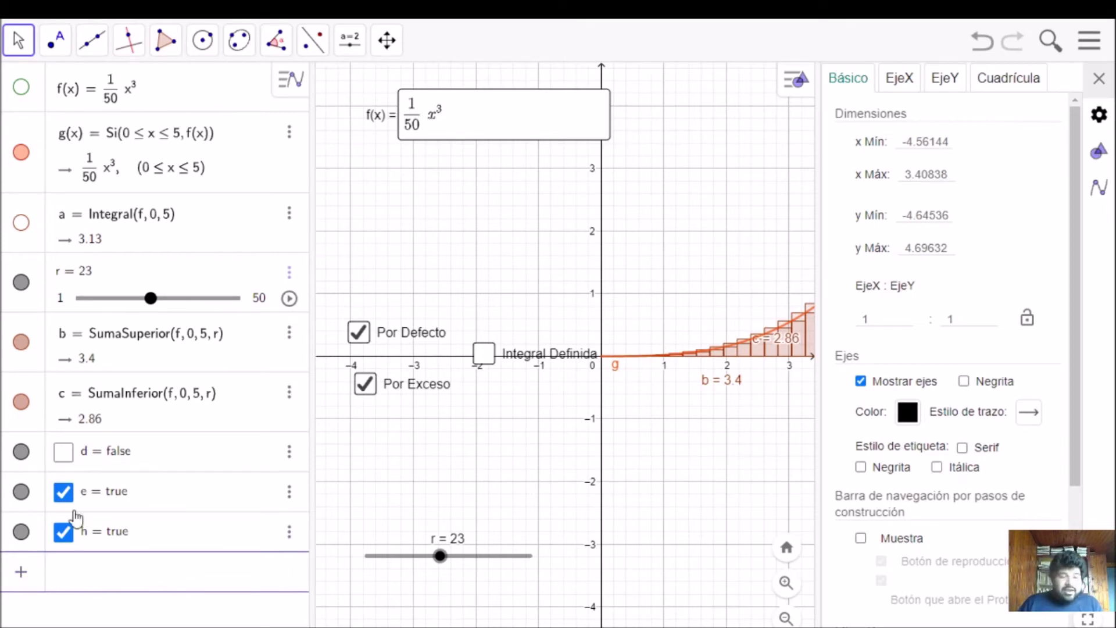
left_click(24, 574)
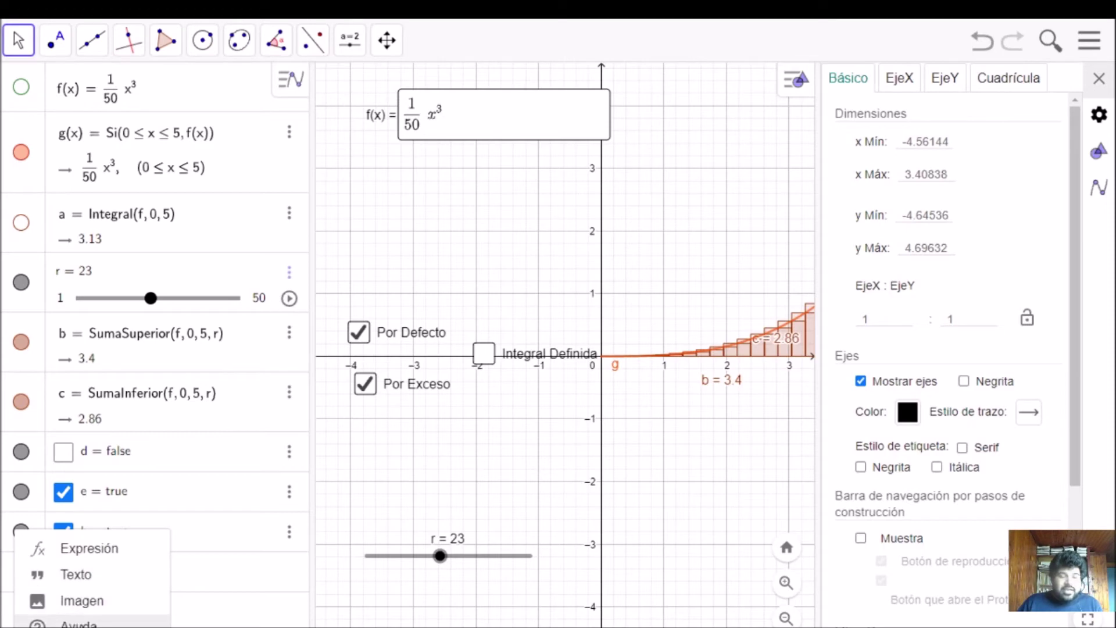
left_click(64, 623)
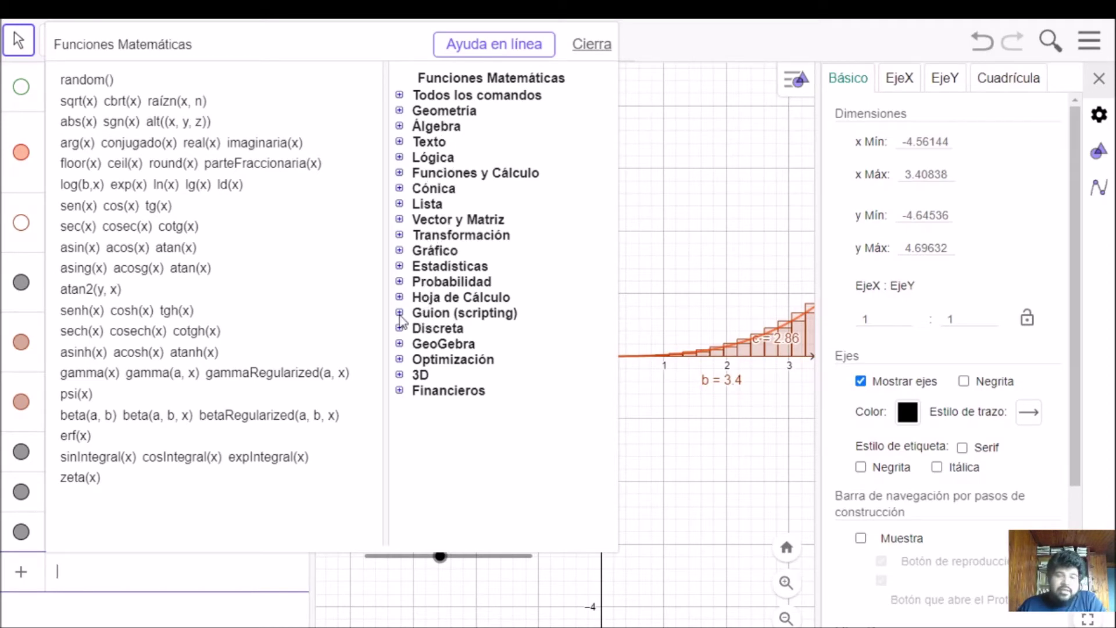
left_click(399, 314)
scroll(451, 337, "down", 8)
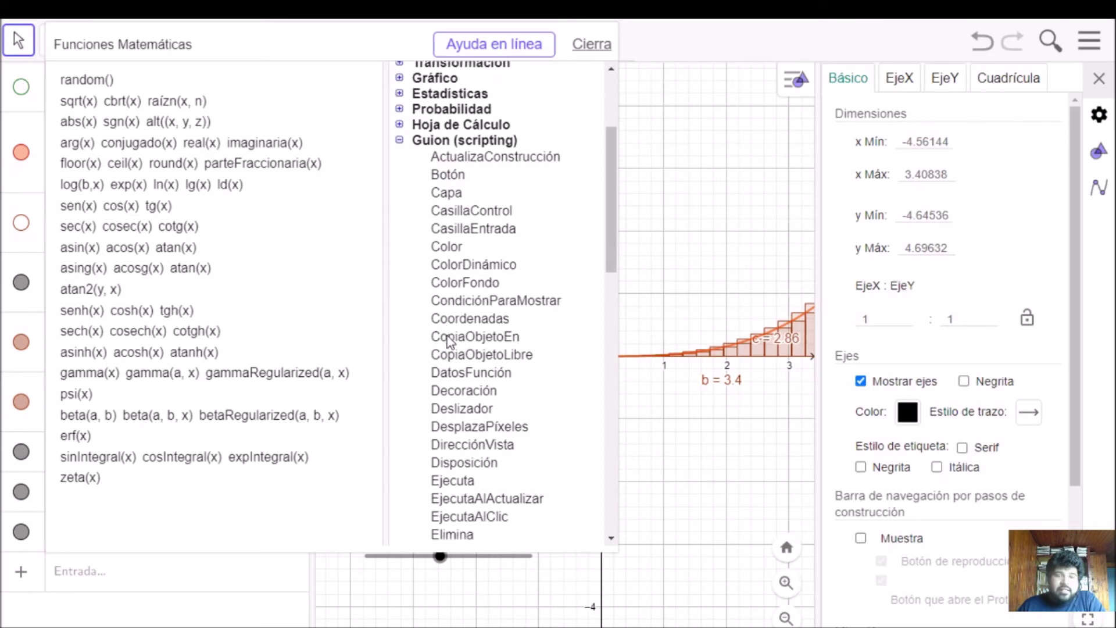
scroll(456, 326, "down", 5)
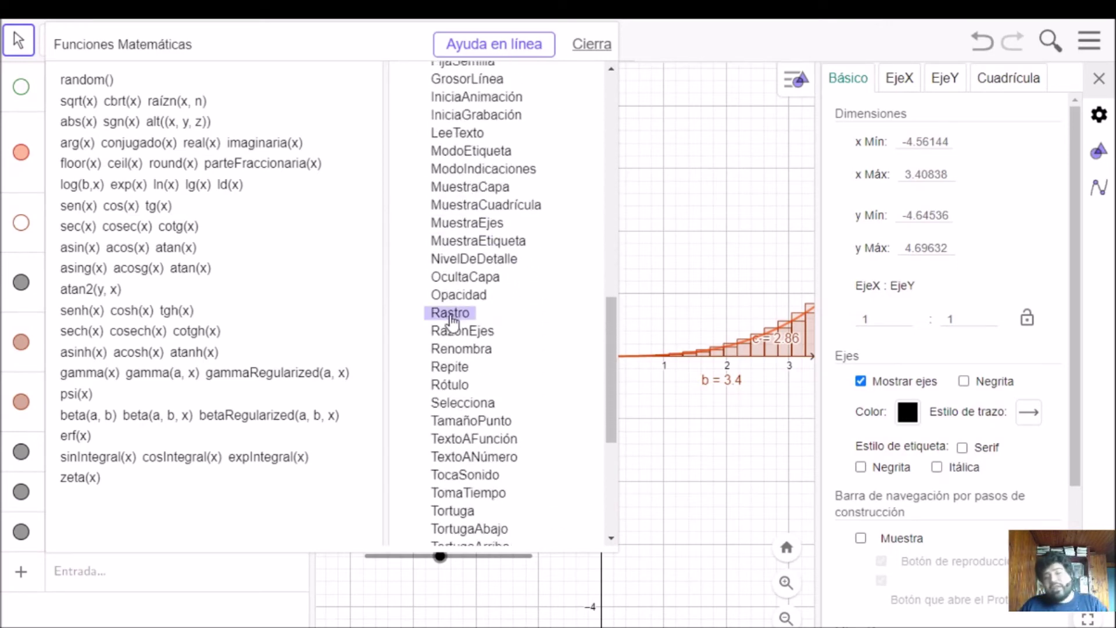
scroll(465, 285, "down", 3)
scroll(497, 302, "down", 1)
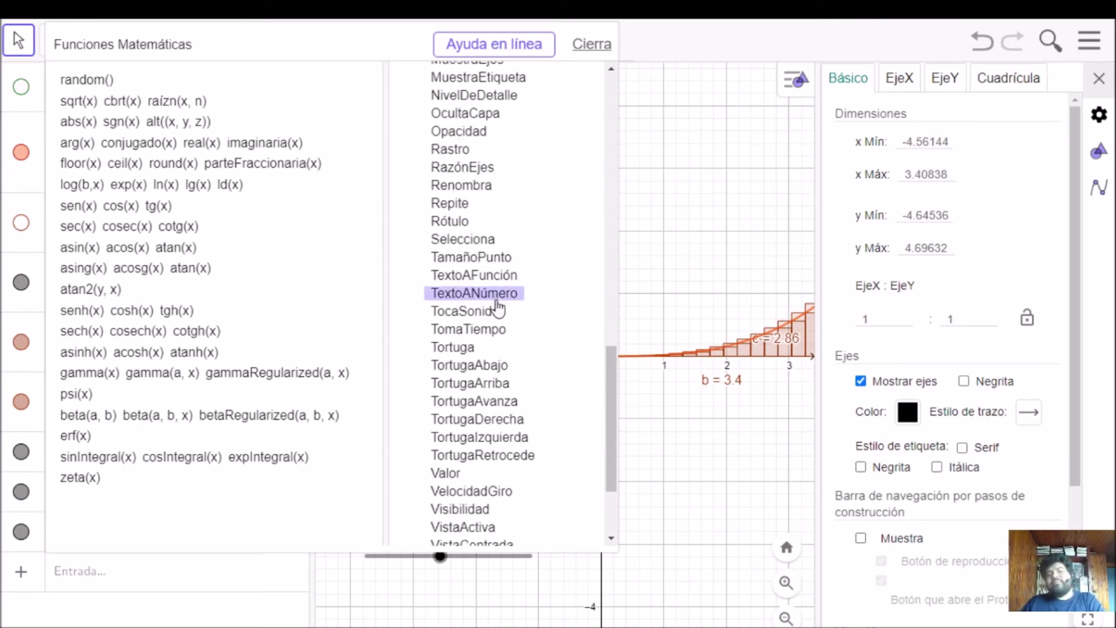
scroll(501, 320, "down", 5)
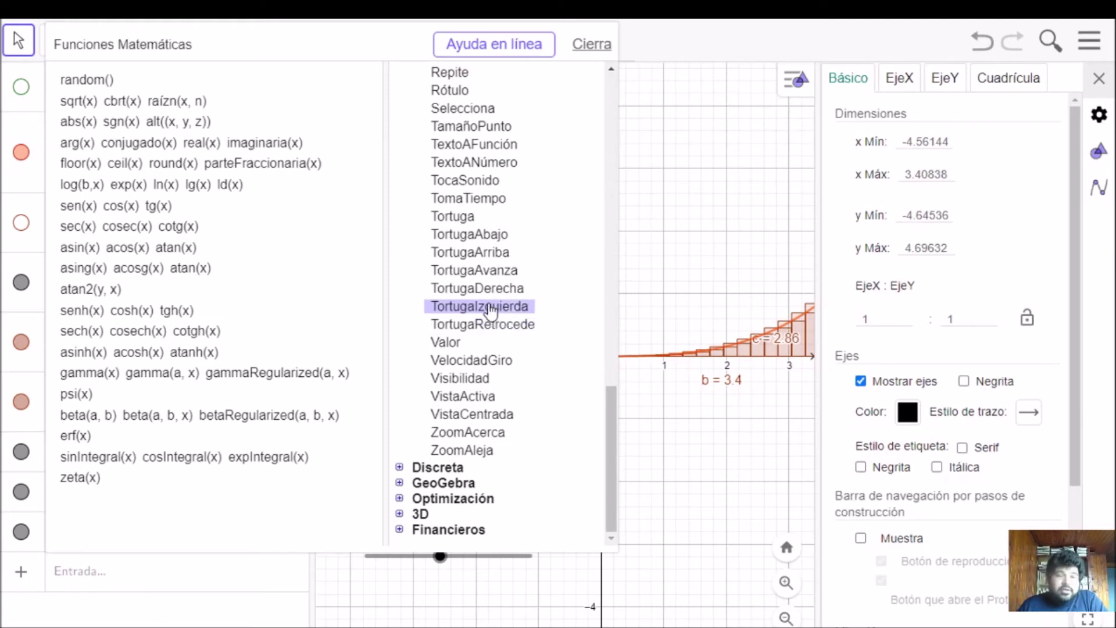
left_click(491, 310)
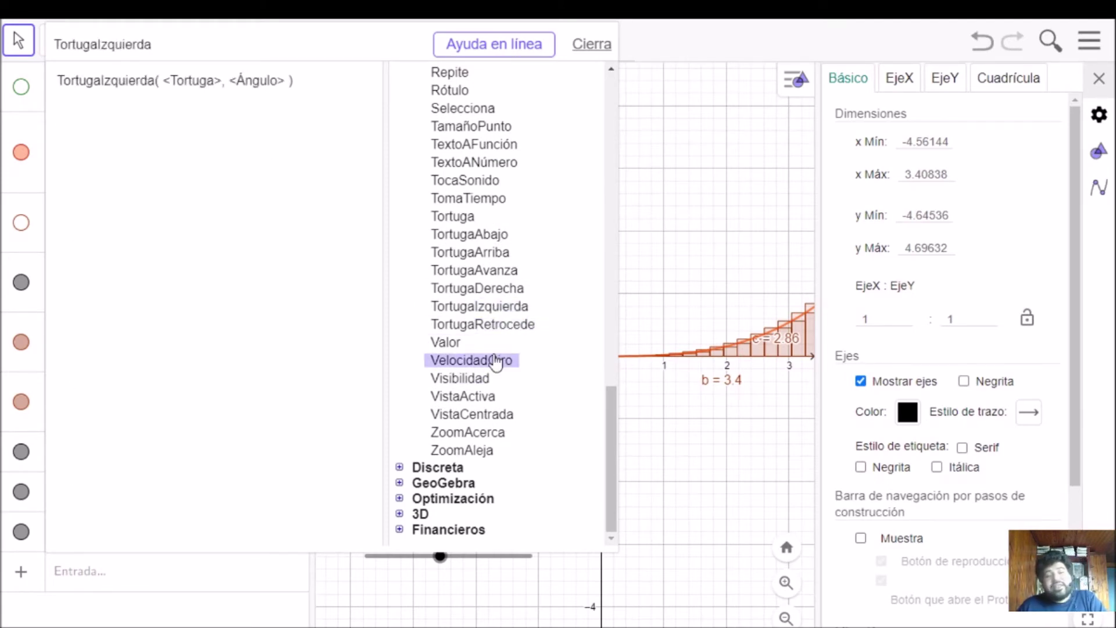
left_click(446, 342)
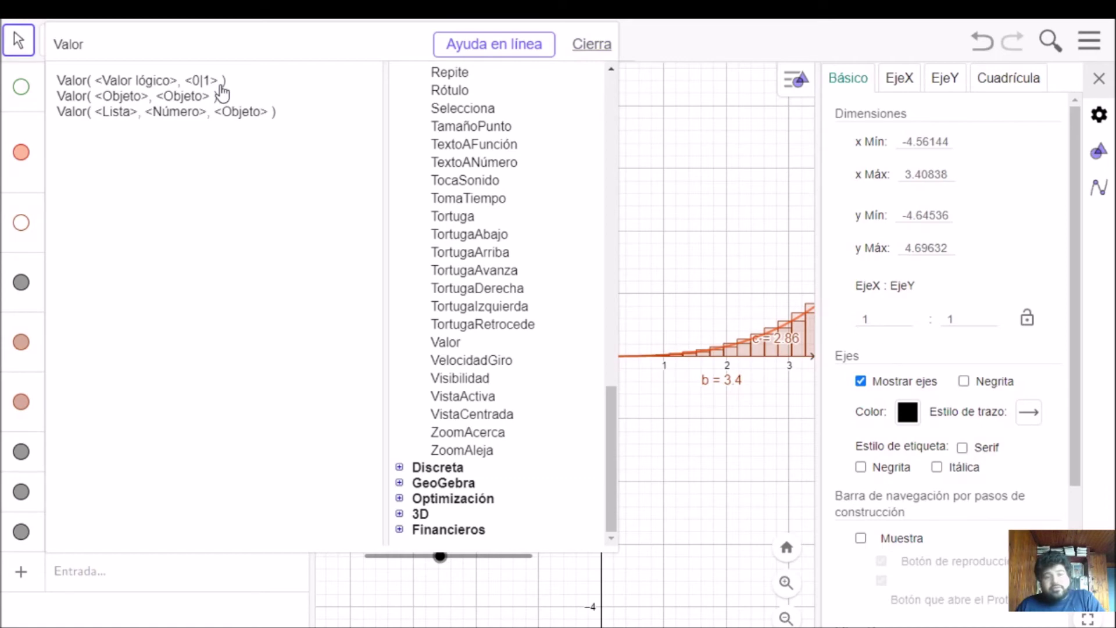
- Look up the syntax of the Si command among the Lógica commands and close the help
scroll(520, 288, "up", 10)
scroll(519, 288, "up", 10)
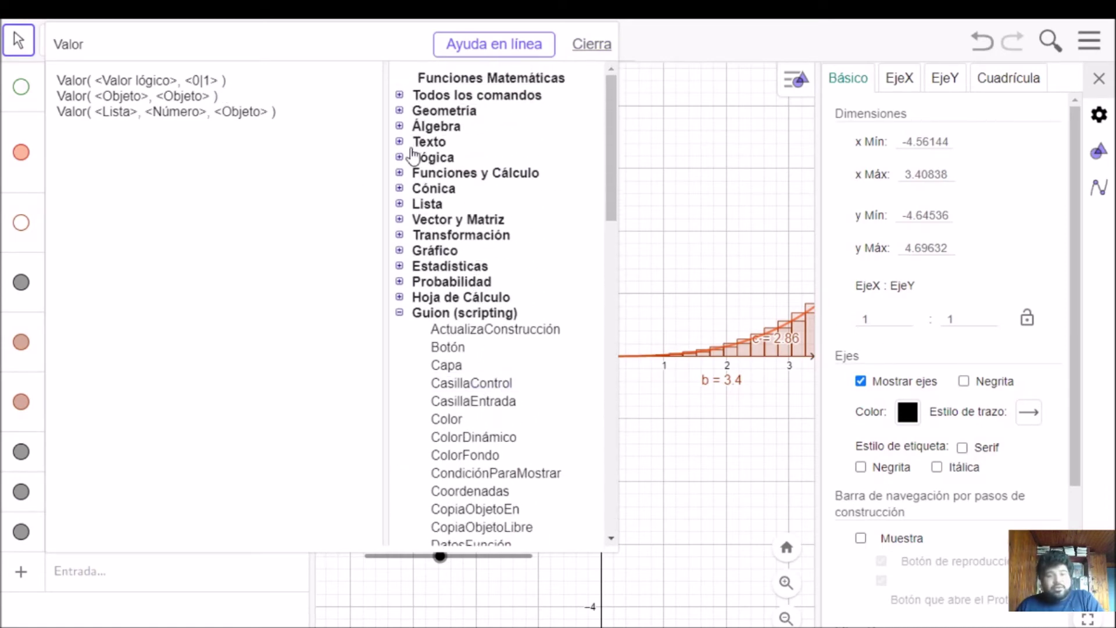
left_click(400, 157)
left_click(437, 282)
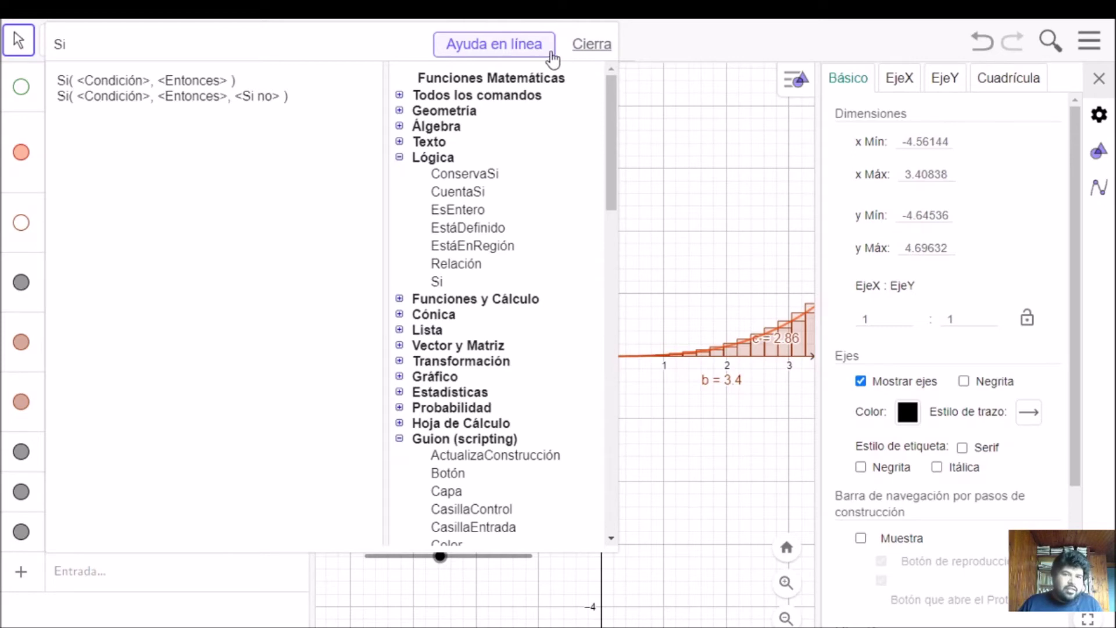
left_click(590, 43)
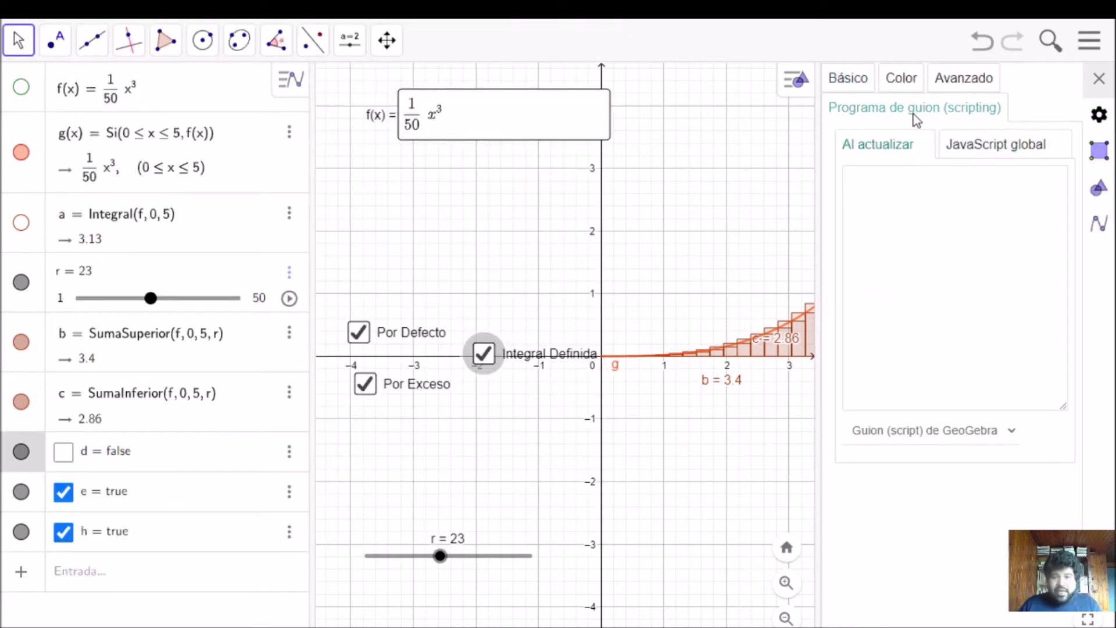
- Begin checkbox d's on-update script with the condition "Si(d==true,"
left_click(901, 178)
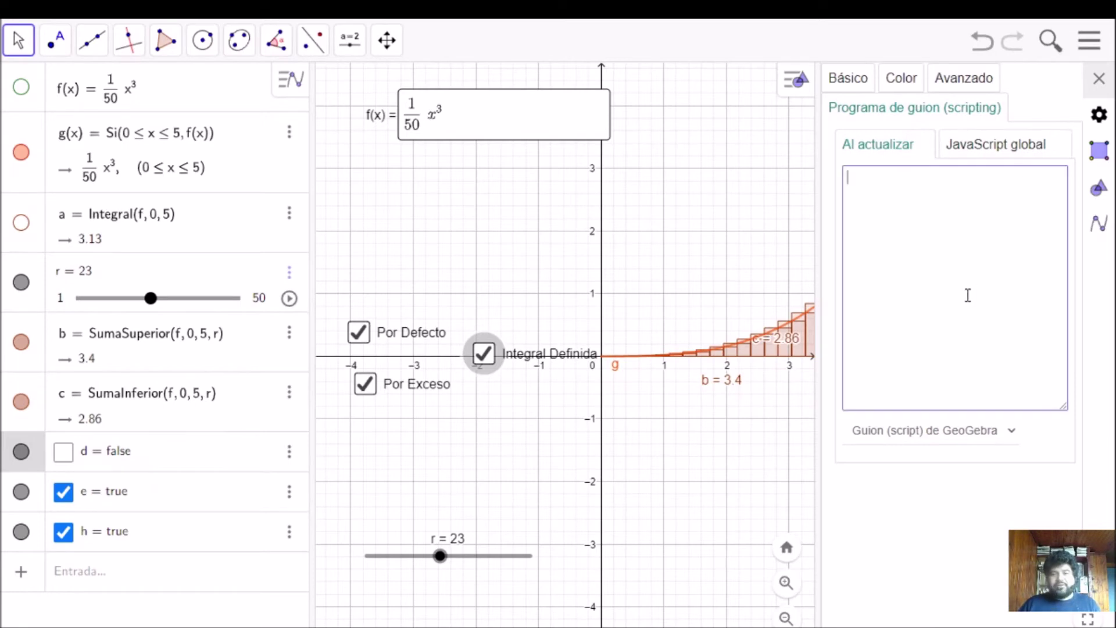
type("S")
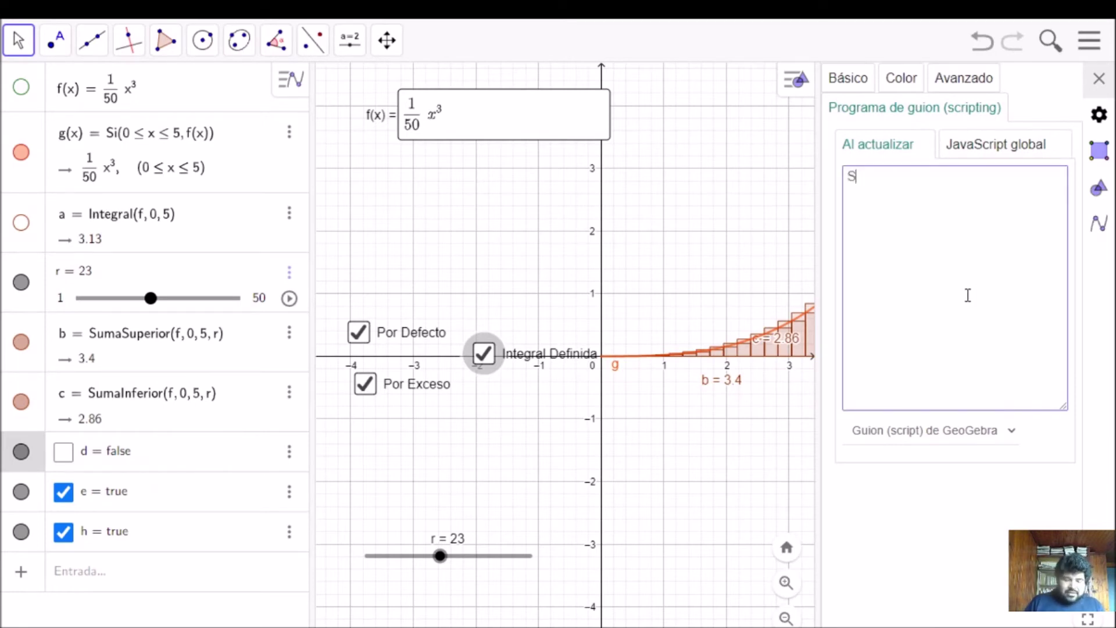
type("i(d==")
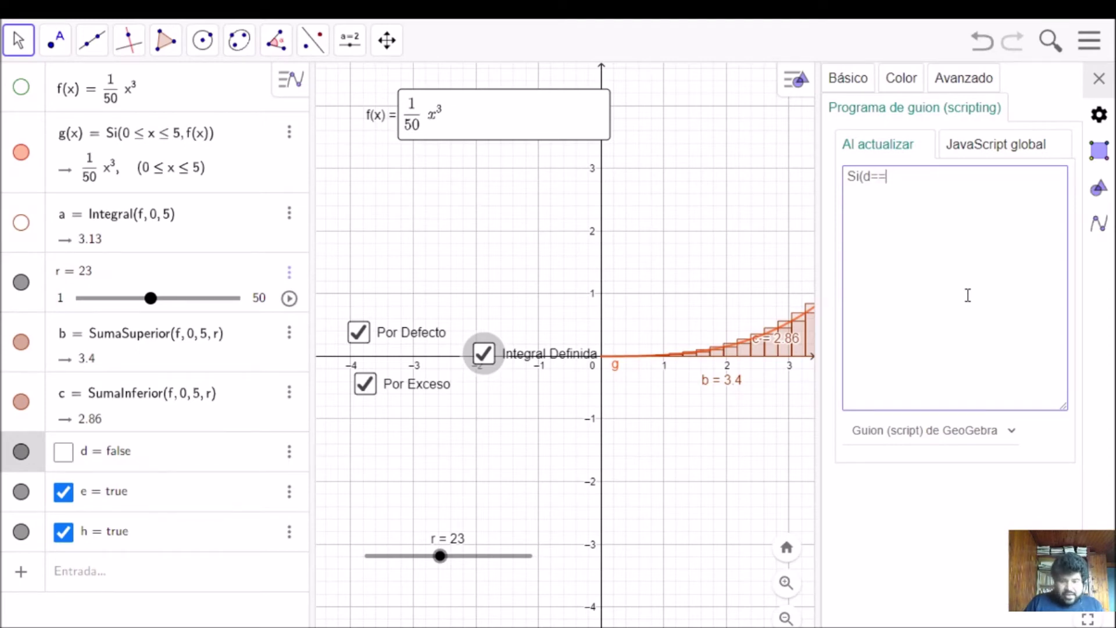
type("true")
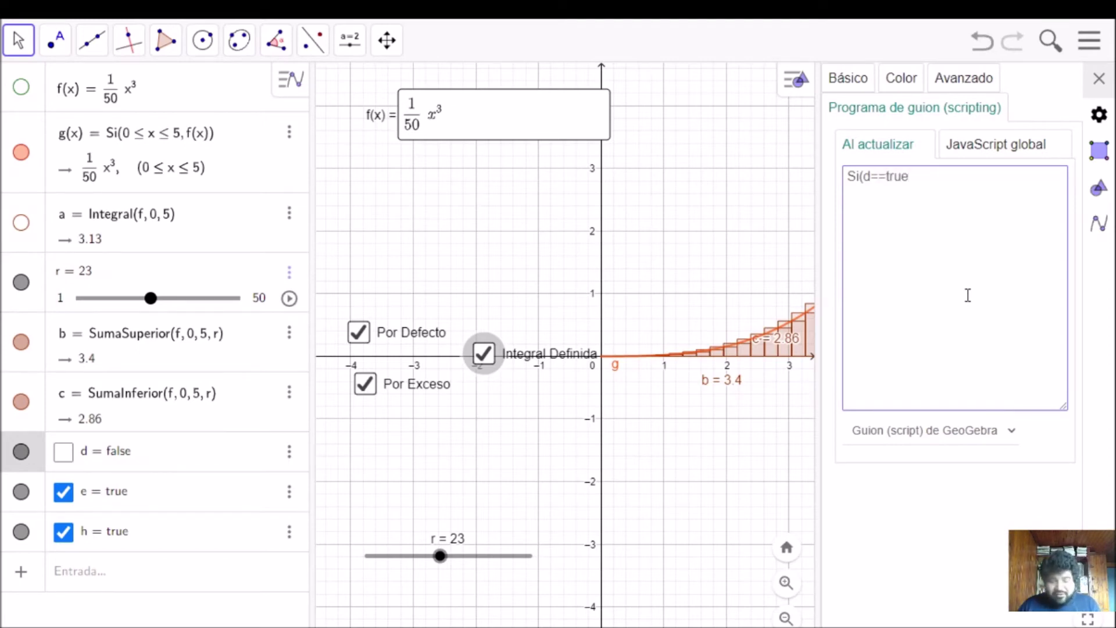
type(",")
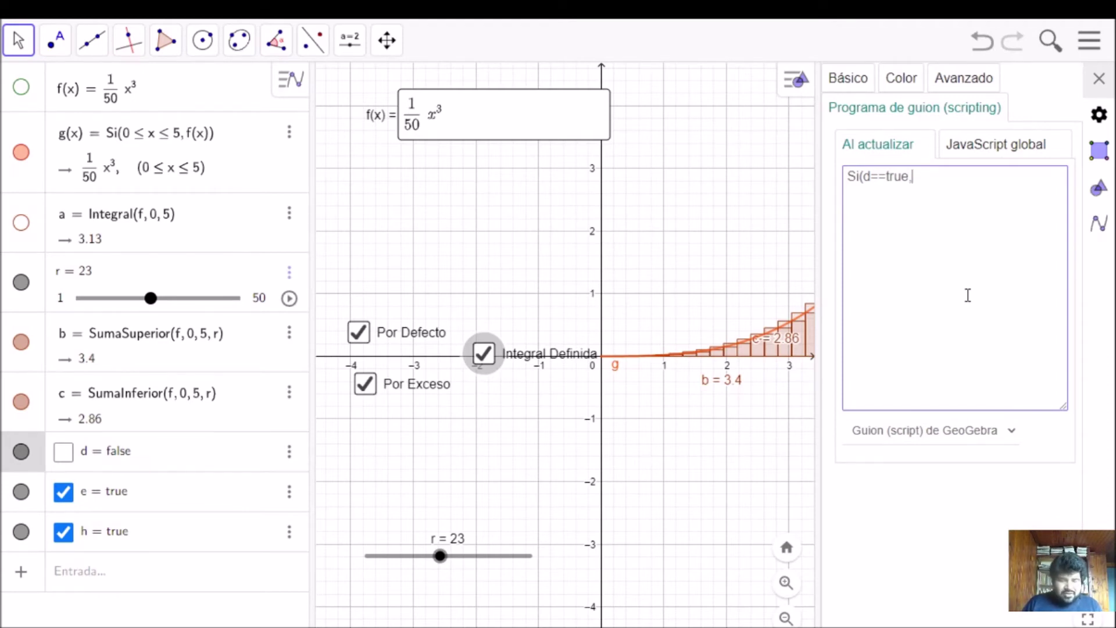
type("e")
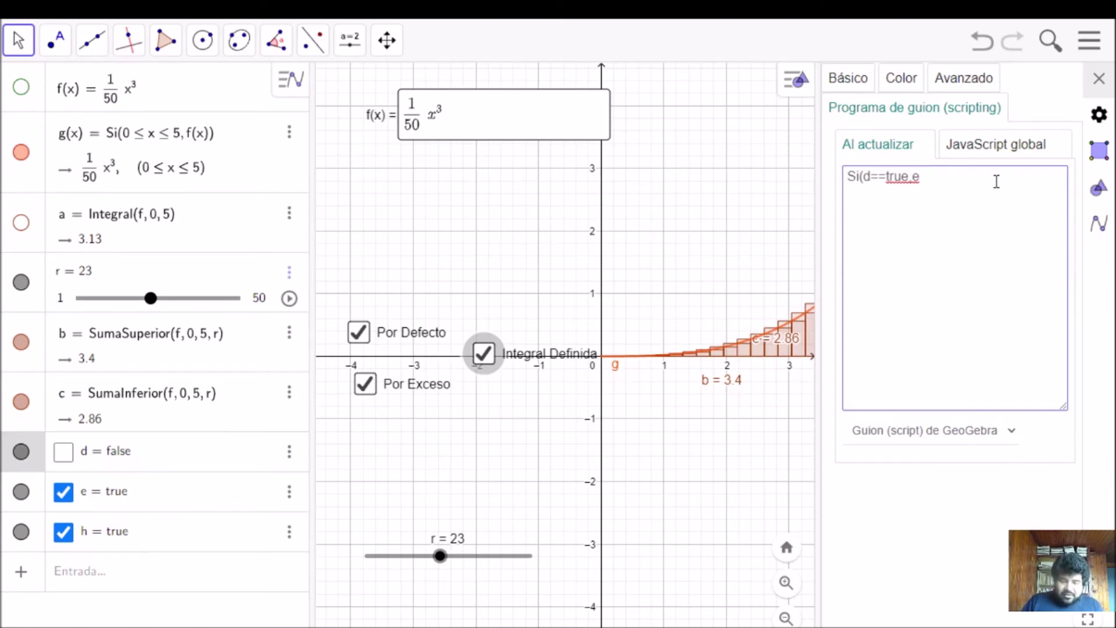
type("=")
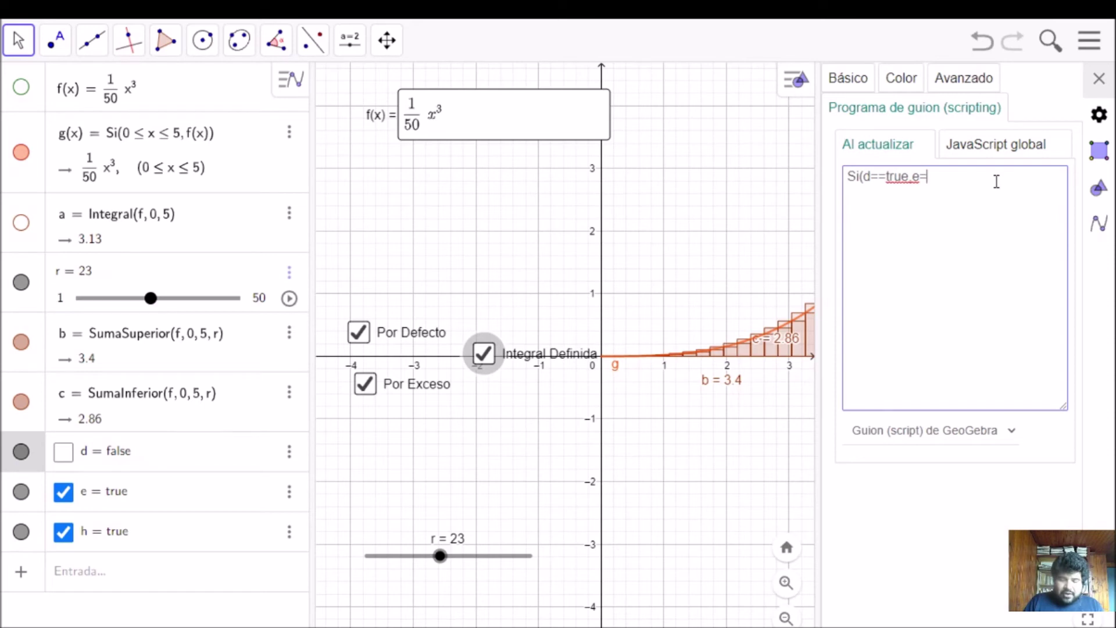
type("false")
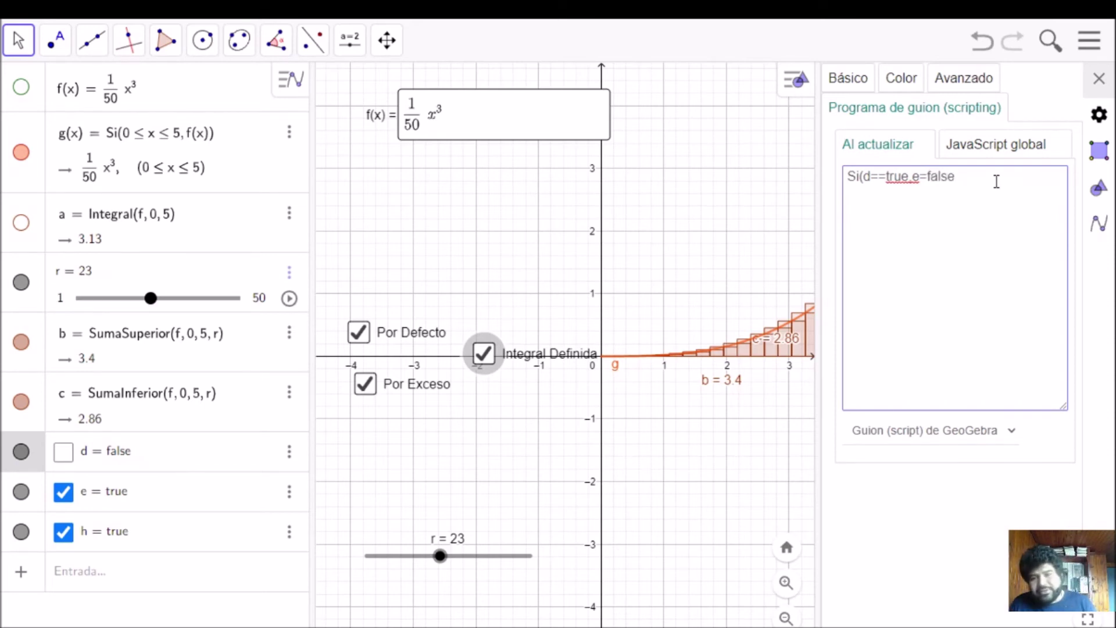
key("shift+Left")
key("shift+Left")
key("shift+Left")
key("shift+Left")
key("shift+Left")
key("shift+Left")
key("shift+Left")
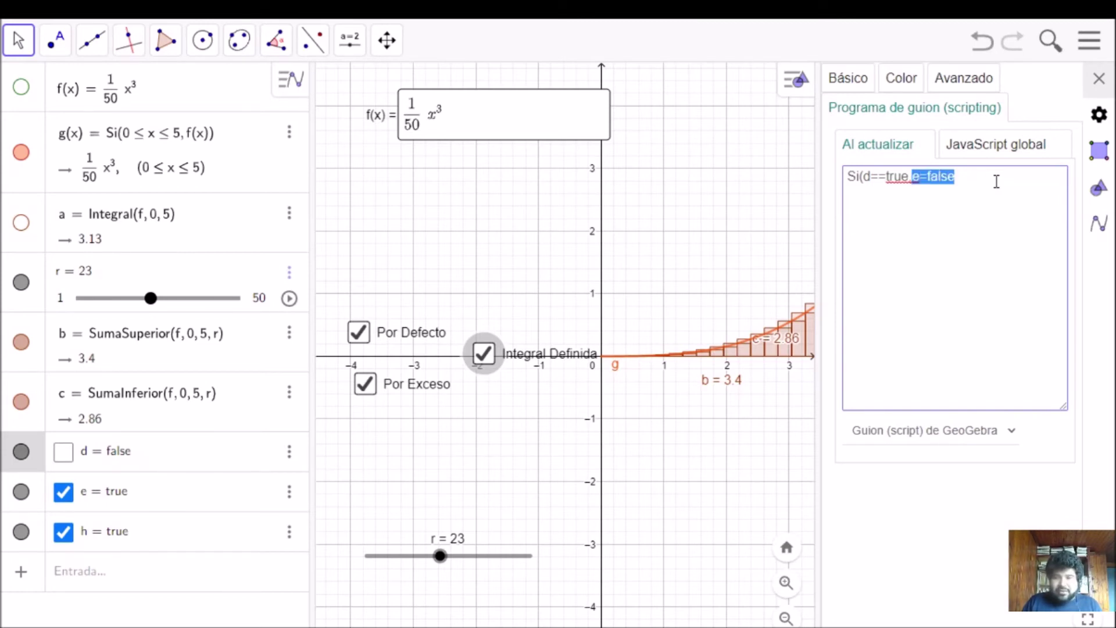
key("ctrl+x")
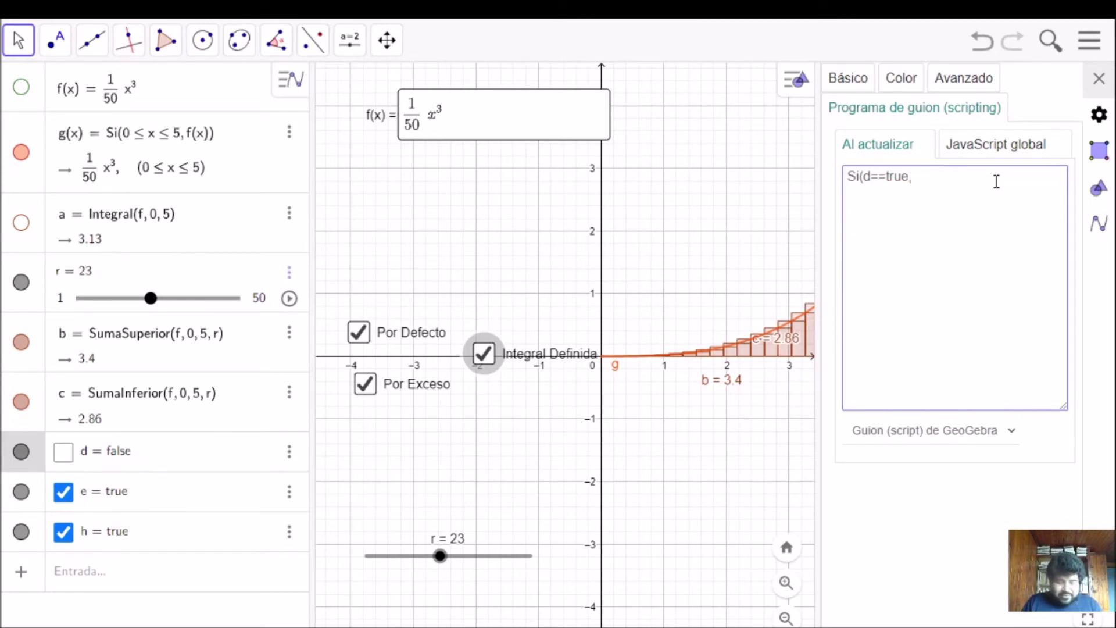
- Complete checkbox d's script as Si(d==true,Valor(e,0),Valor(e,1)) and close its properties
type("Valor()")
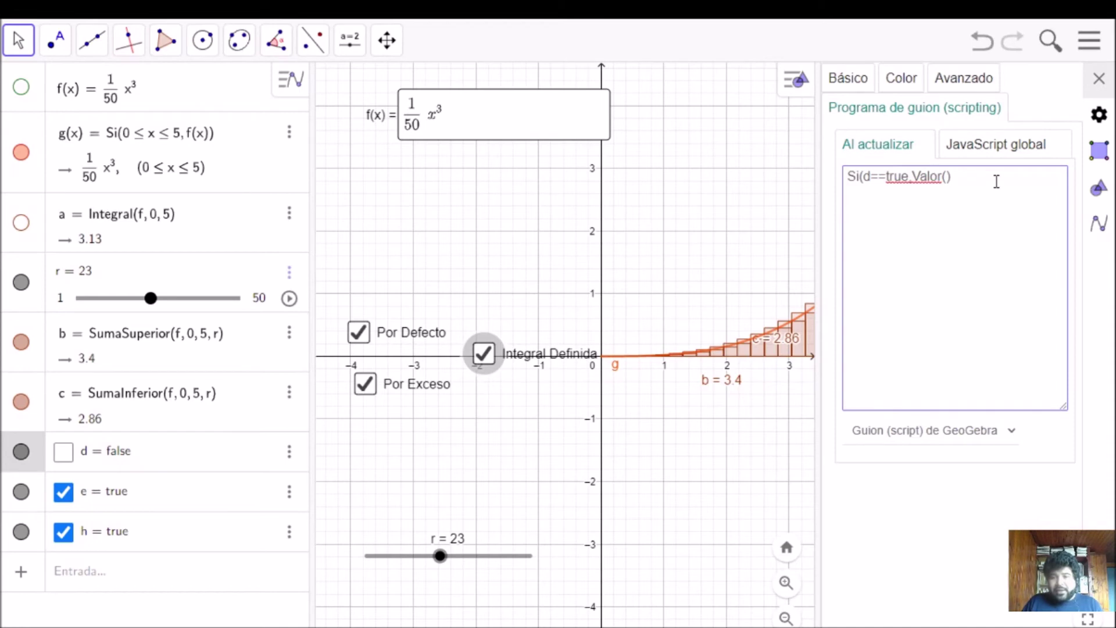
type("e")
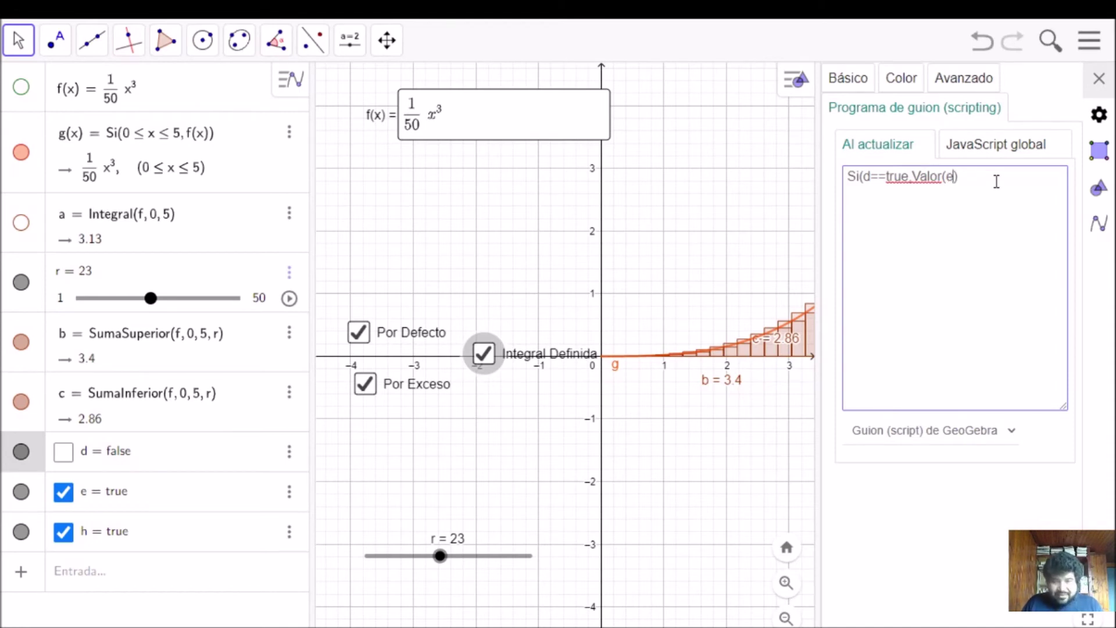
type(",")
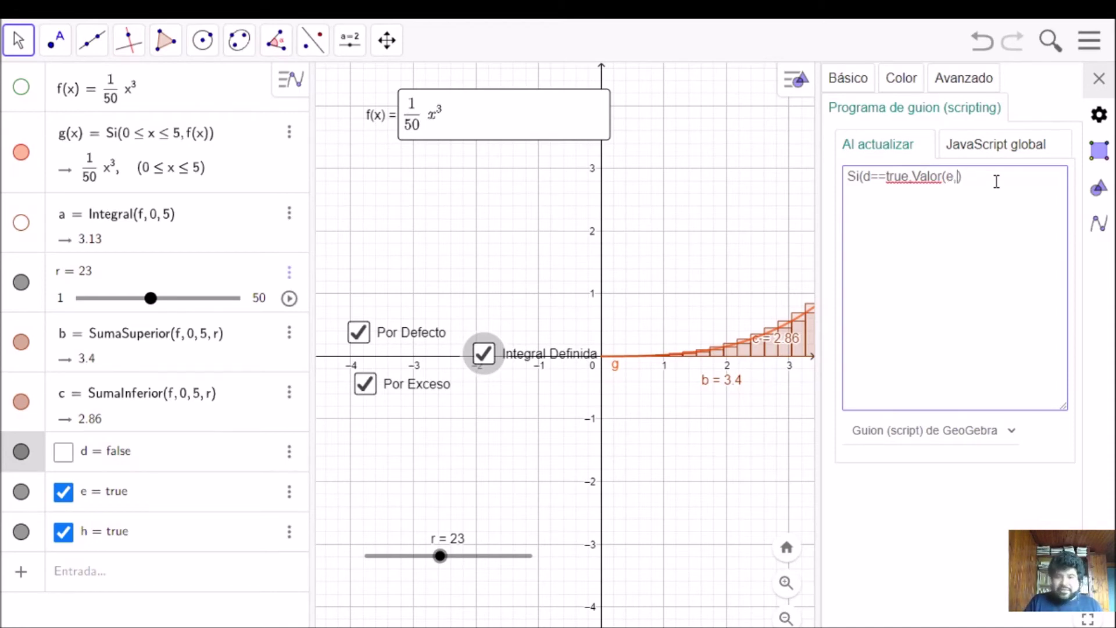
type("0")
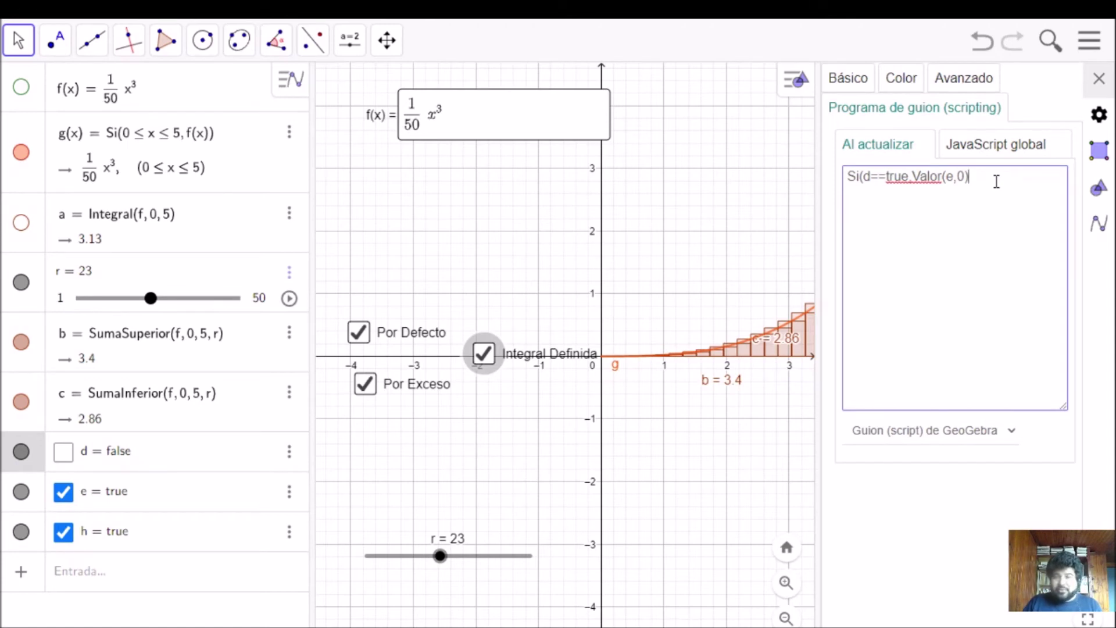
type(",")
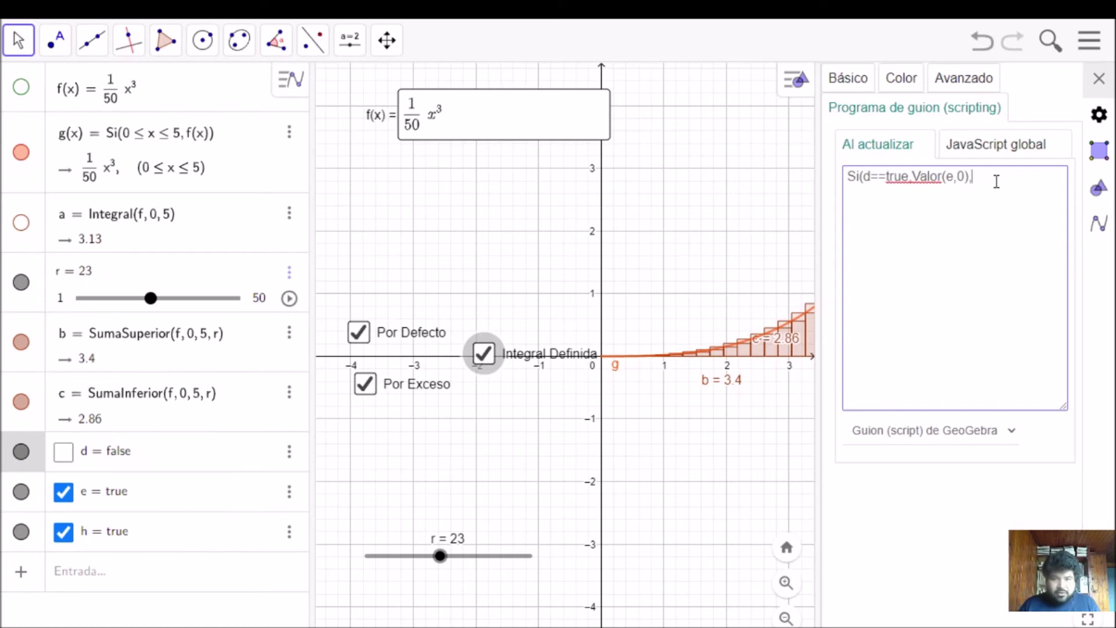
type("Valor(e,1")
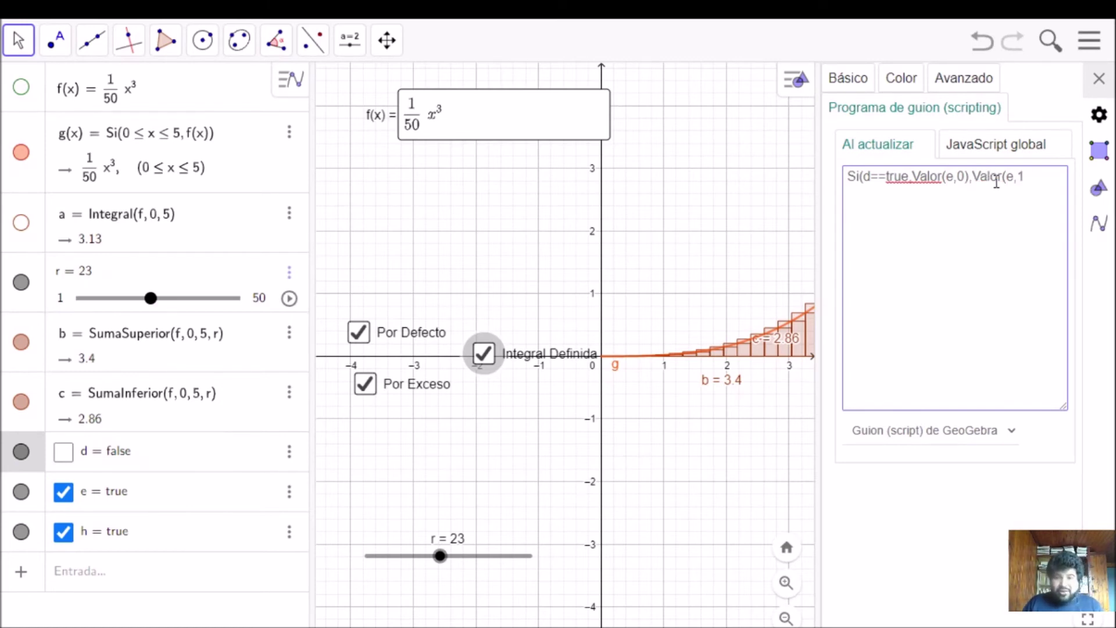
type("))")
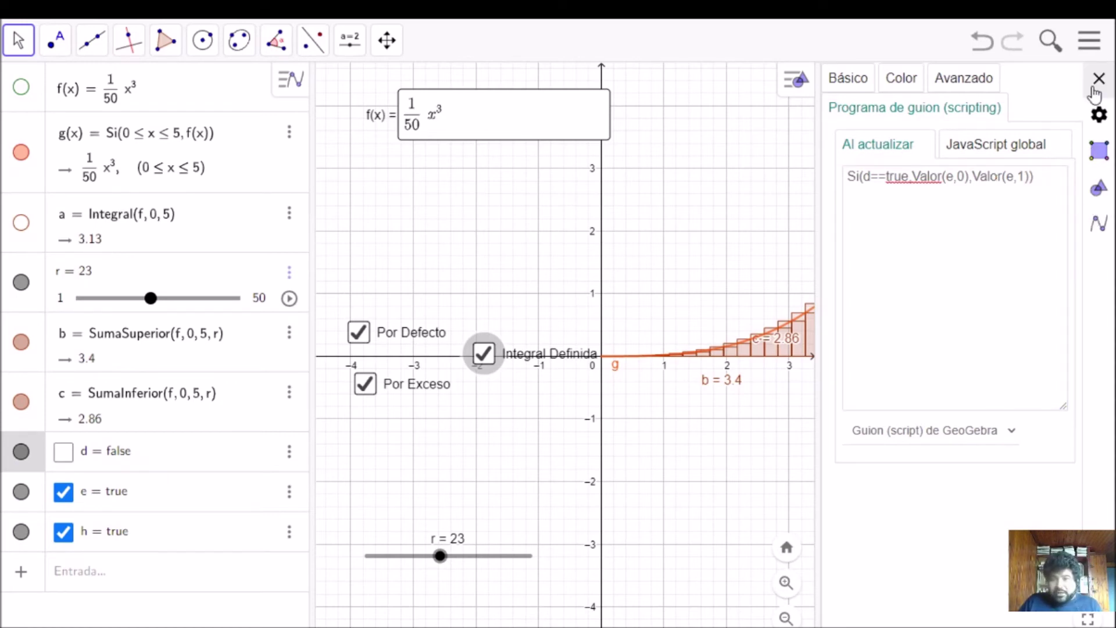
left_click(1099, 78)
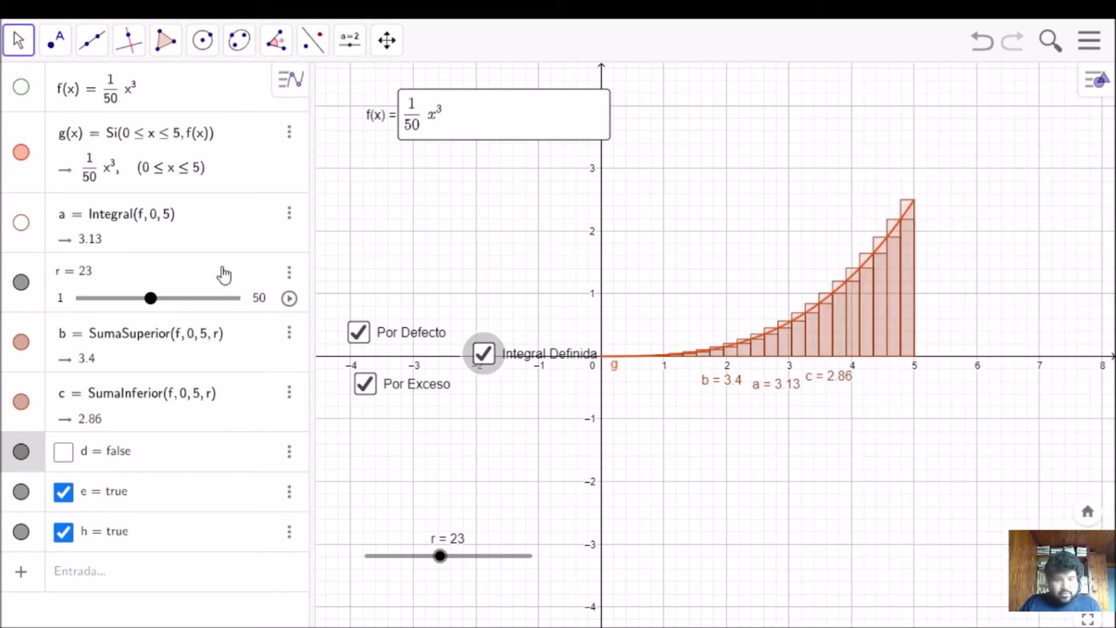
- Reopen the applet with its checkbox script in place
left_click(1090, 40)
left_click(948, 160)
left_click(733, 385)
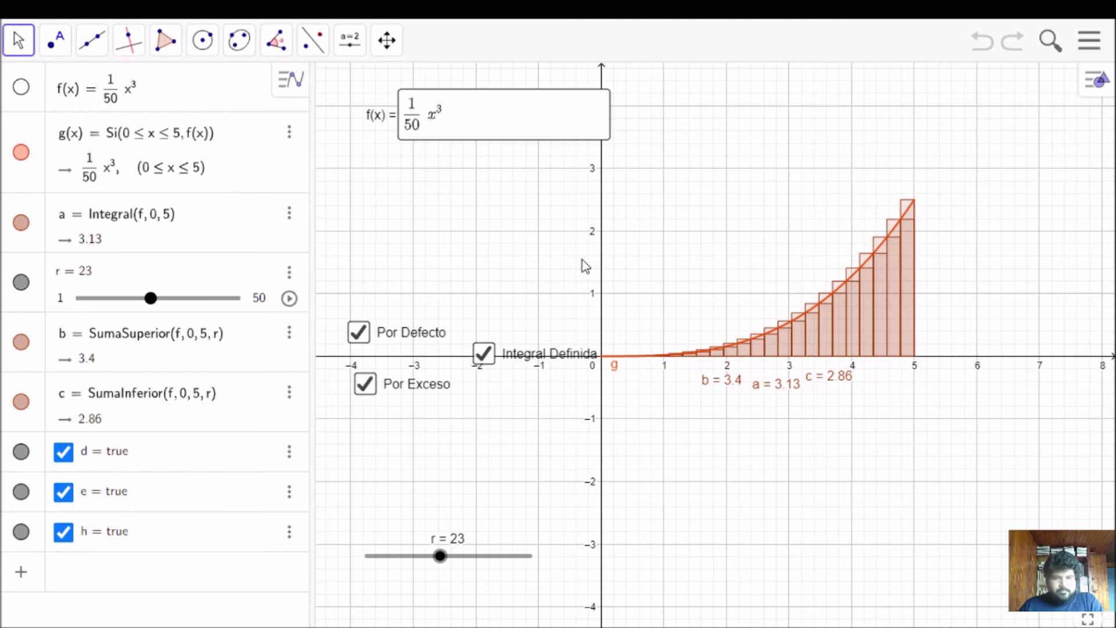
- Test the script by toggling the Por Defecto checkbox and then the Integral Definida checkbox several times
left_click(360, 337)
left_click(360, 337)
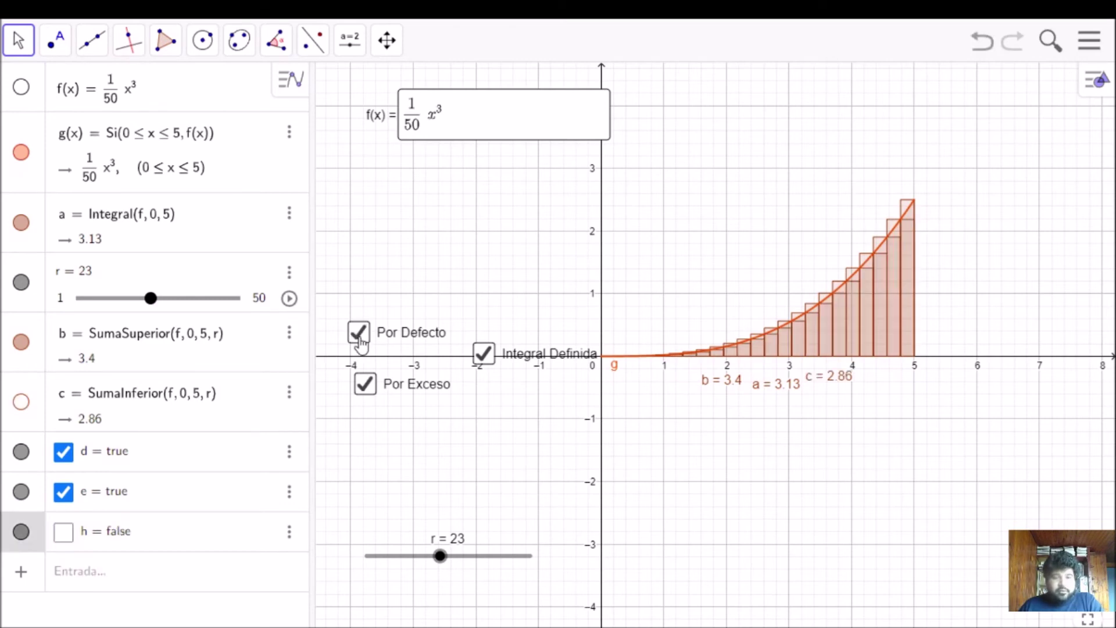
left_click(484, 354)
left_click(484, 354)
left_click(429, 380)
left_click(485, 355)
left_click(485, 354)
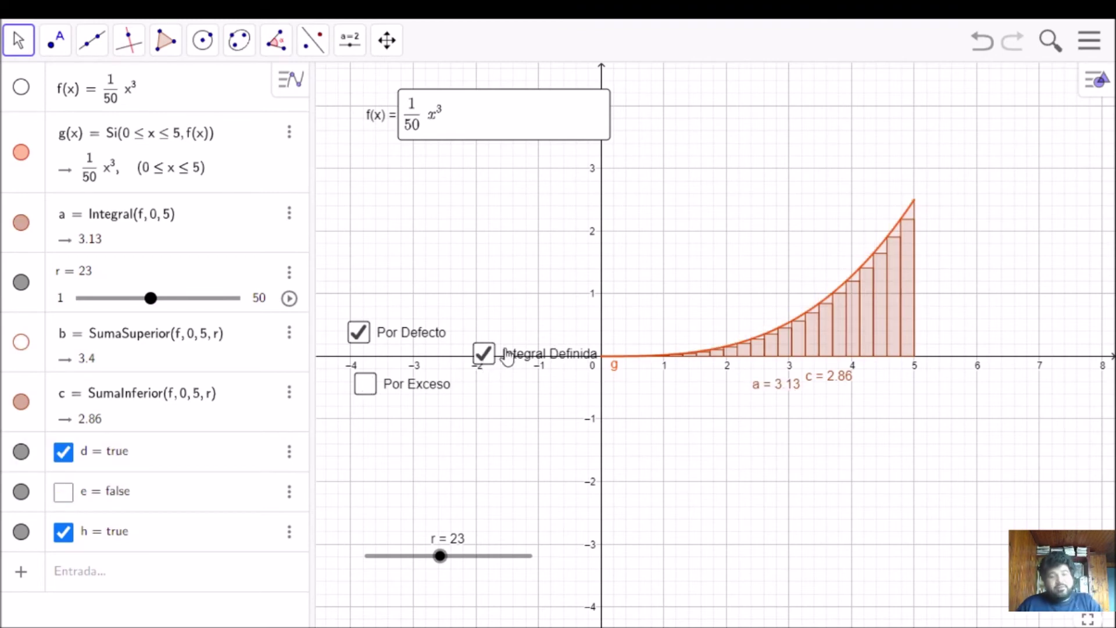
left_click(484, 353)
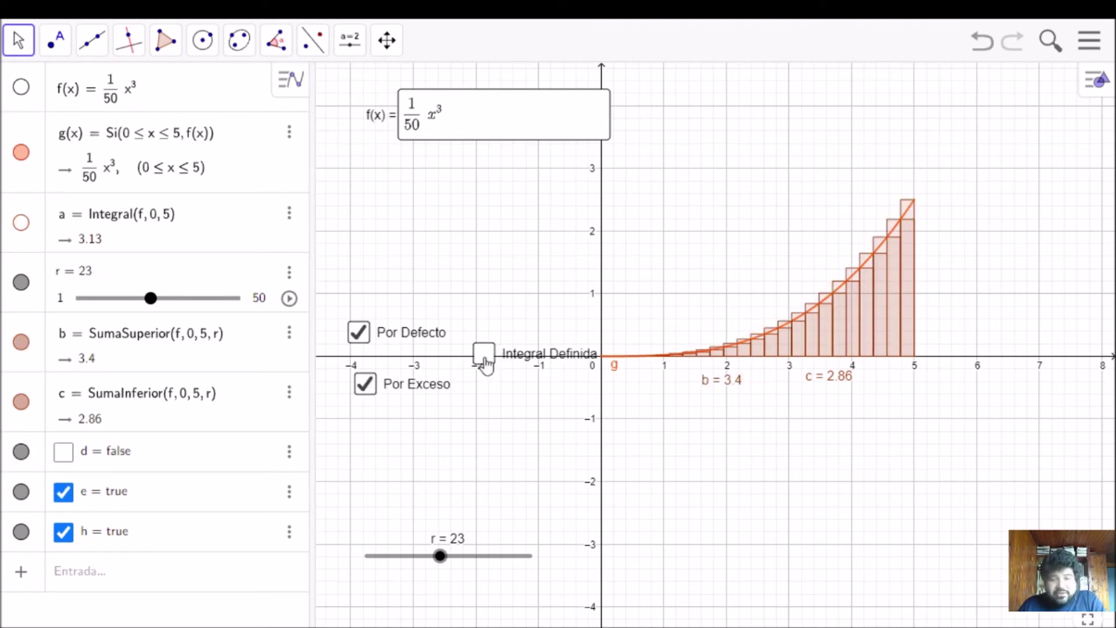
left_click(485, 354)
left_click(485, 356)
left_click(485, 356)
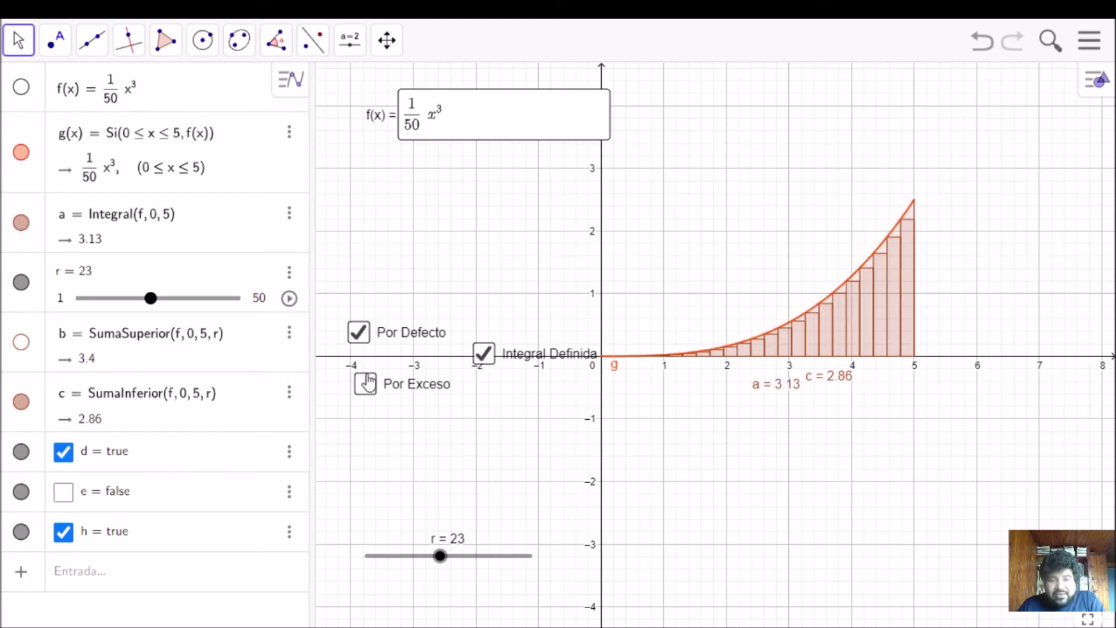
- Toggle the Por Exceso checkbox repeatedly to check whether it affects the Integral Definida checkbox
left_click(365, 390)
left_click(367, 391)
left_click(366, 391)
left_click(366, 391)
left_click(368, 389)
left_click(368, 389)
left_click(366, 393)
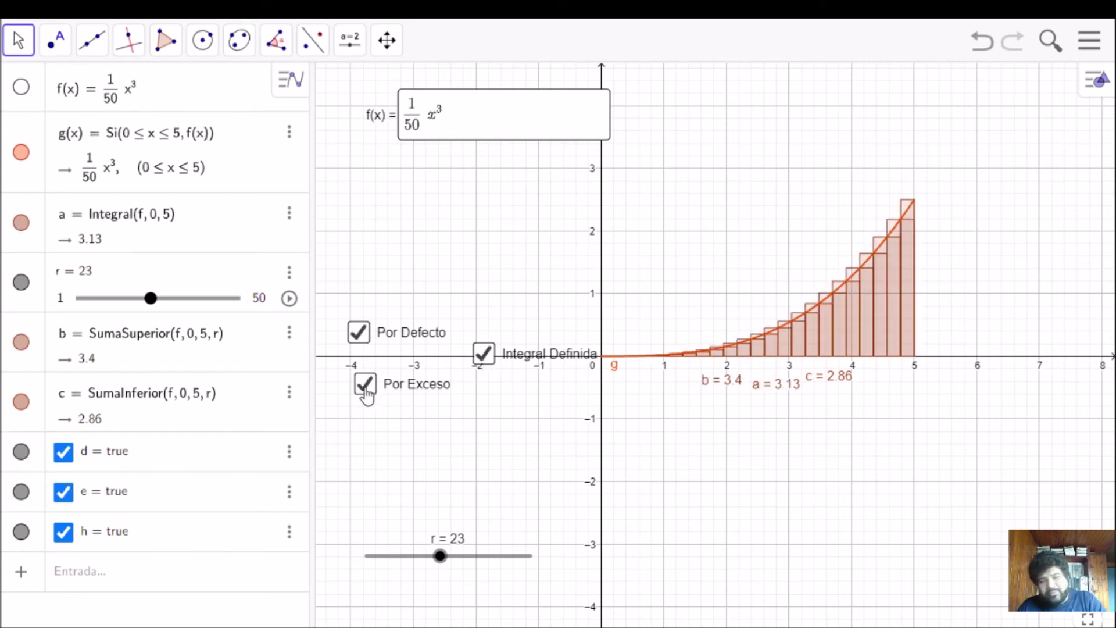
left_click(366, 393)
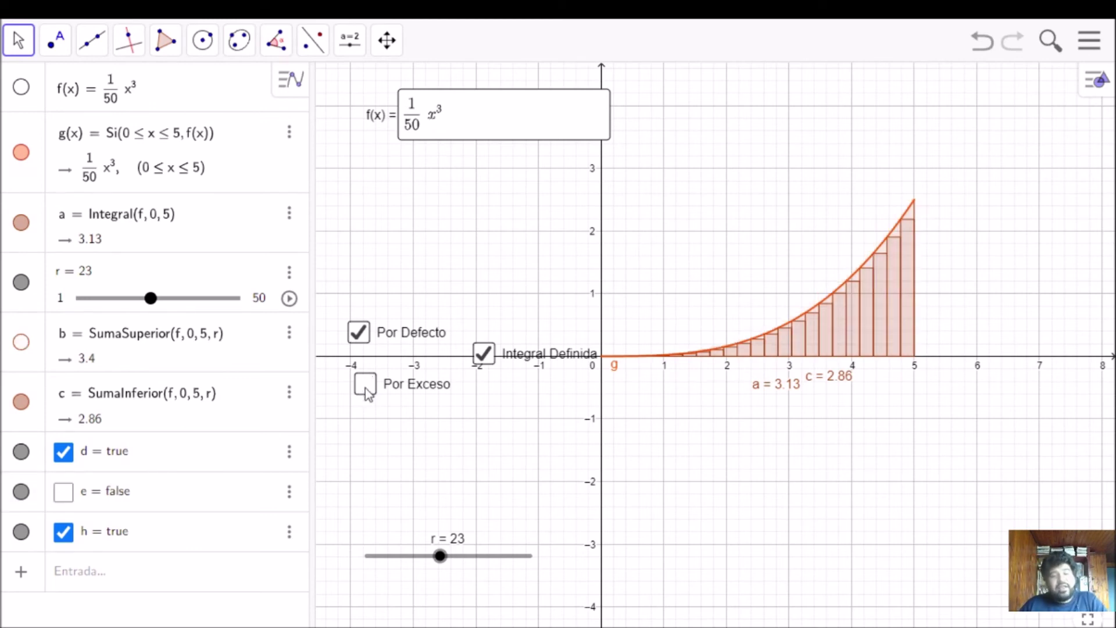
left_click(367, 392)
left_click(366, 392)
left_click(366, 393)
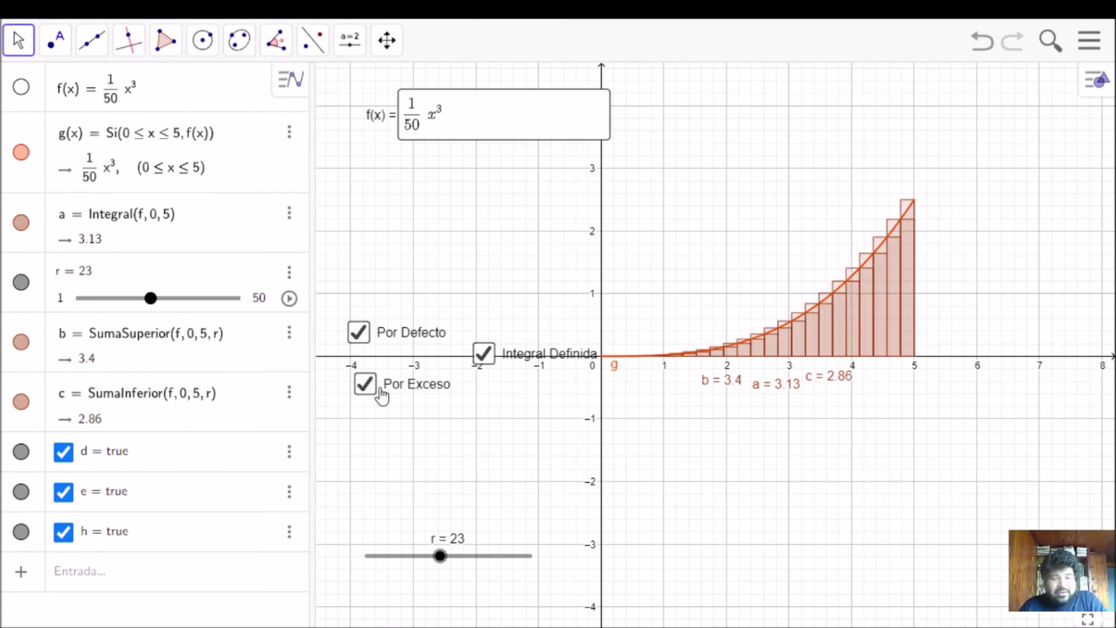
- Toggle the Integral Definida checkbox repeatedly to check how it switches the Por Exceso checkbox
left_click(483, 353)
key("ctrl+z")
key("ctrl+y")
left_click(483, 355)
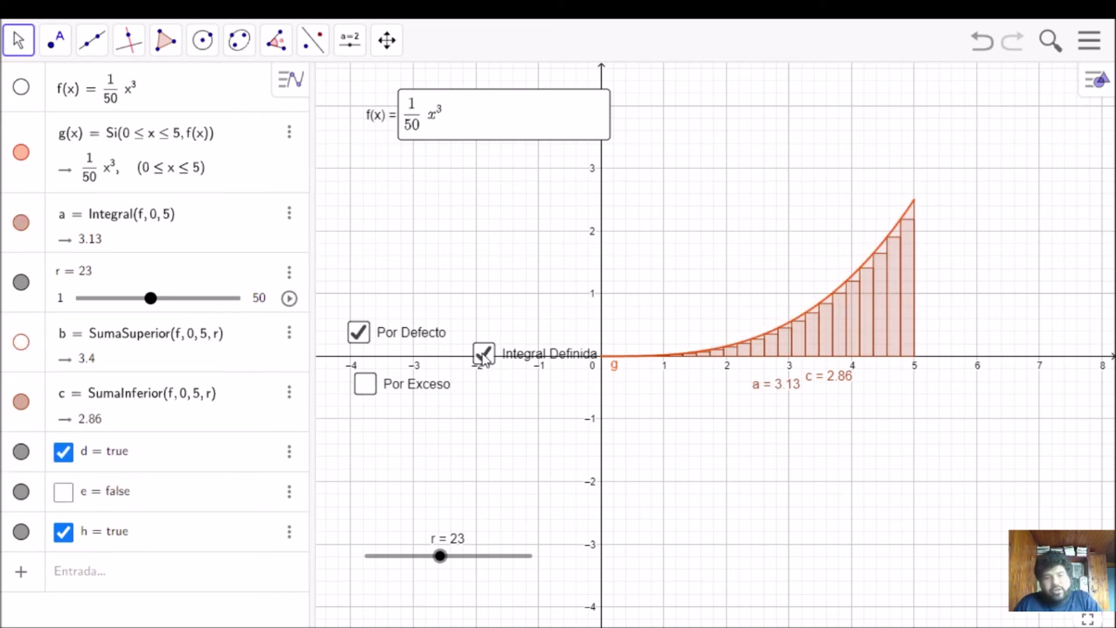
left_click(483, 354)
left_click(483, 354)
left_click(483, 354)
left_click(483, 355)
left_click(483, 354)
left_click(483, 354)
left_click(483, 354)
left_click(483, 354)
- Open the on-update script of the Integral Definida checkbox and duplicate its Si line onto a second line
right_click(507, 365)
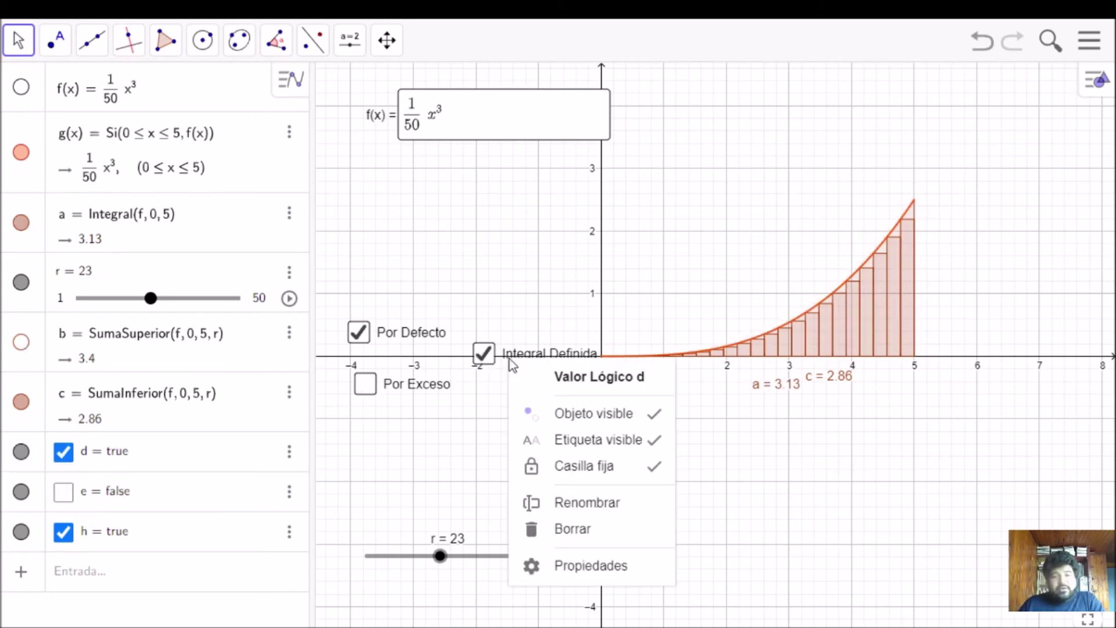
left_click(591, 564)
left_click(935, 156)
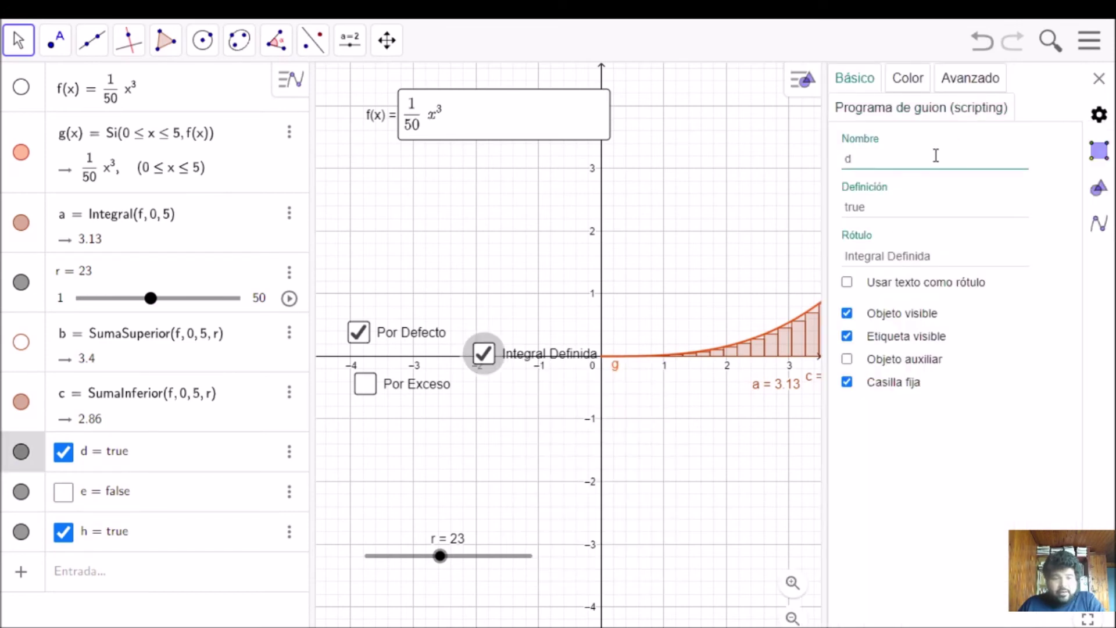
left_click(961, 110)
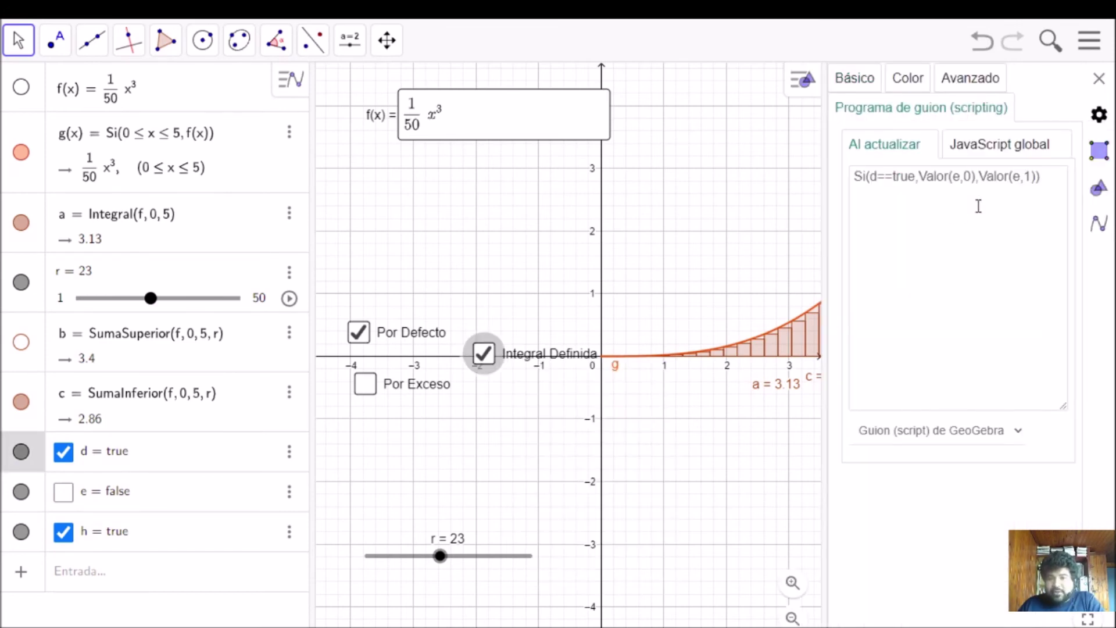
left_click_drag(1053, 186, 852, 178)
key("ctrl+c")
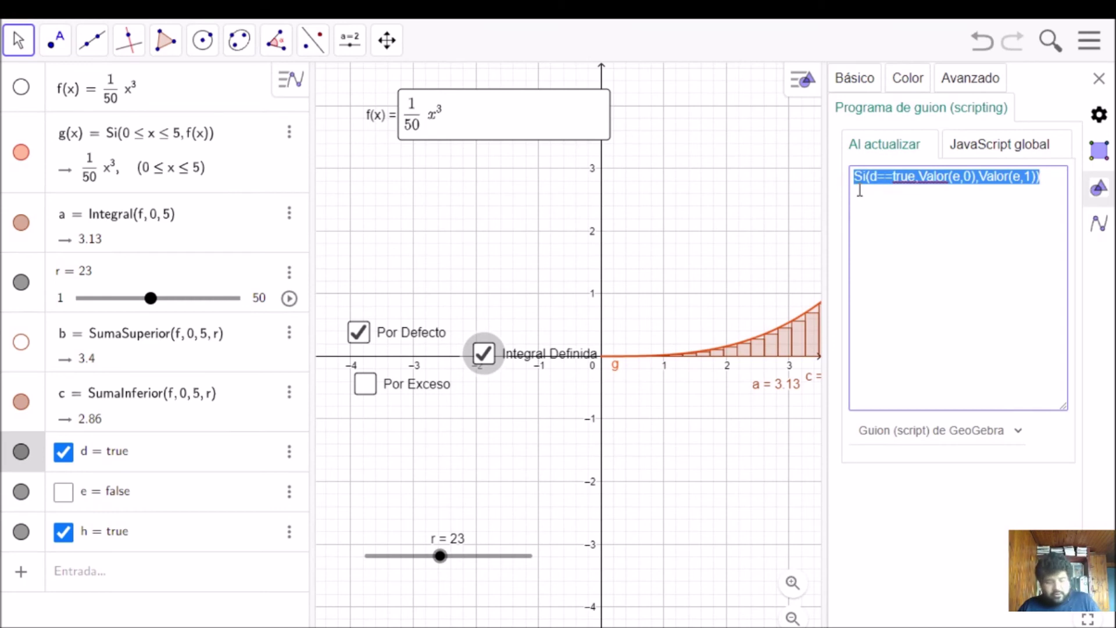
left_click(1064, 185)
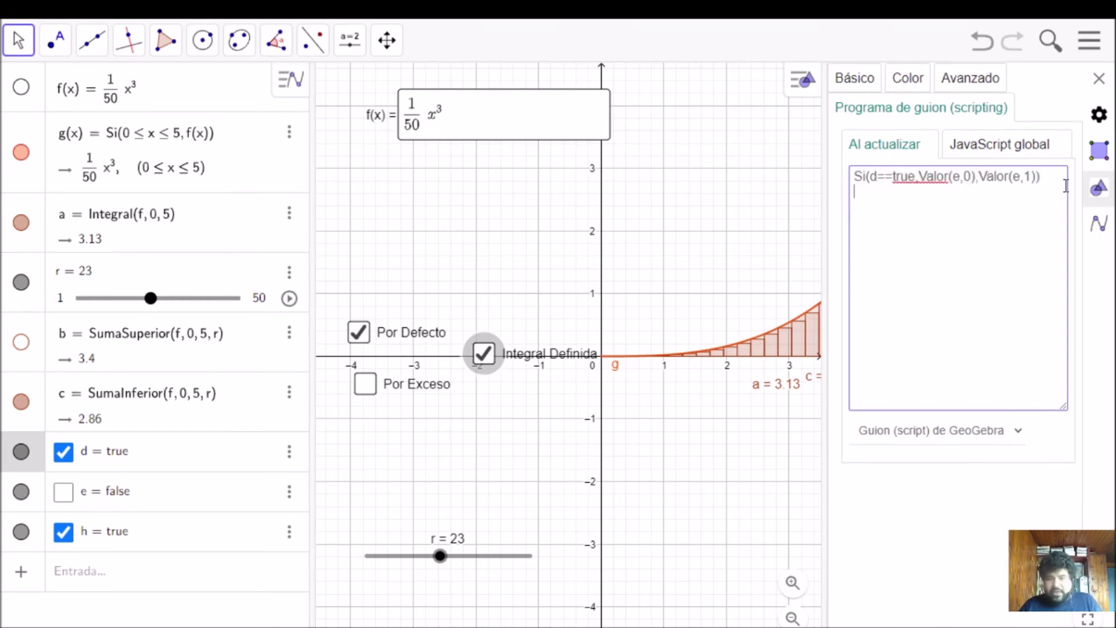
key("ctrl+v")
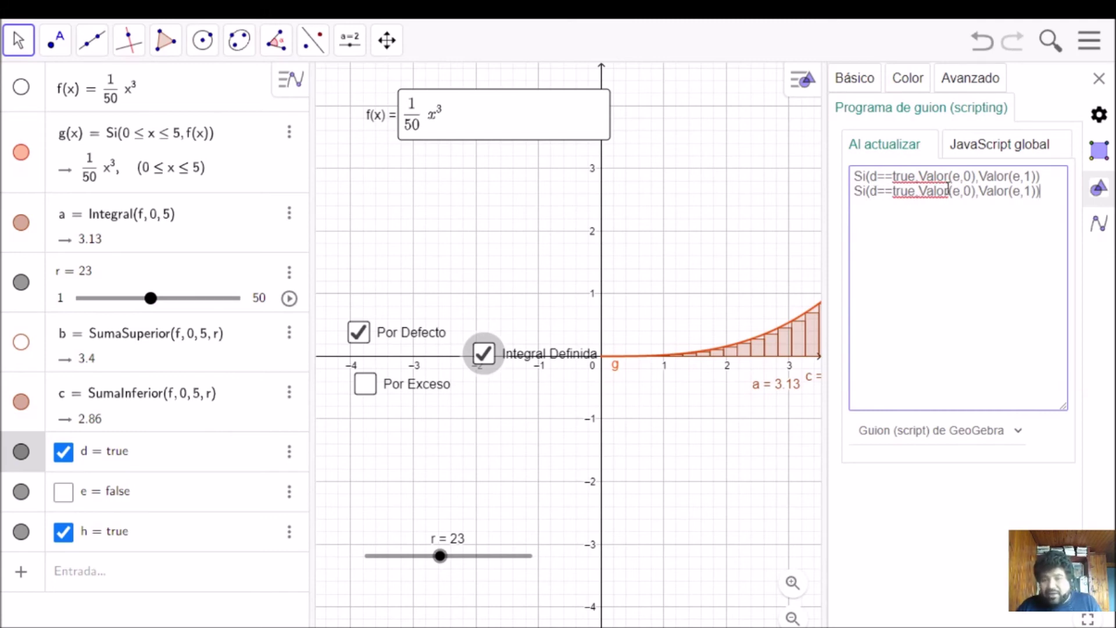
- Change the script's second line to Si(d==true,Valor(h,0),Valor(h,1)) and close the properties of the Integral Definida checkbox
key("BackSpace")
type("h")
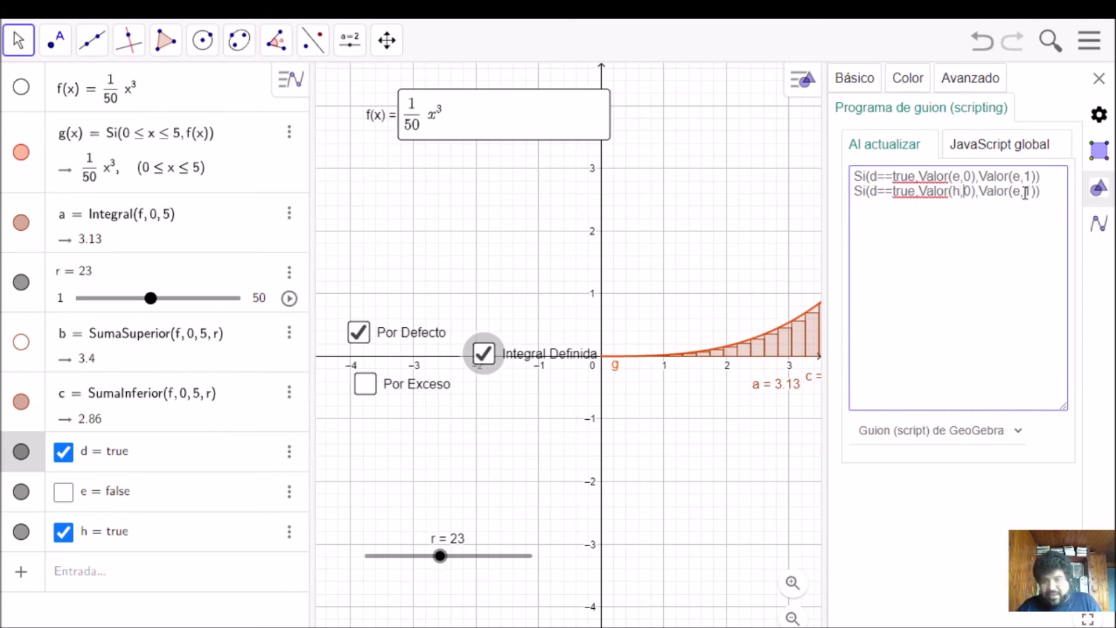
key("Right")
key("Right")
key("Right")
key("BackSpace")
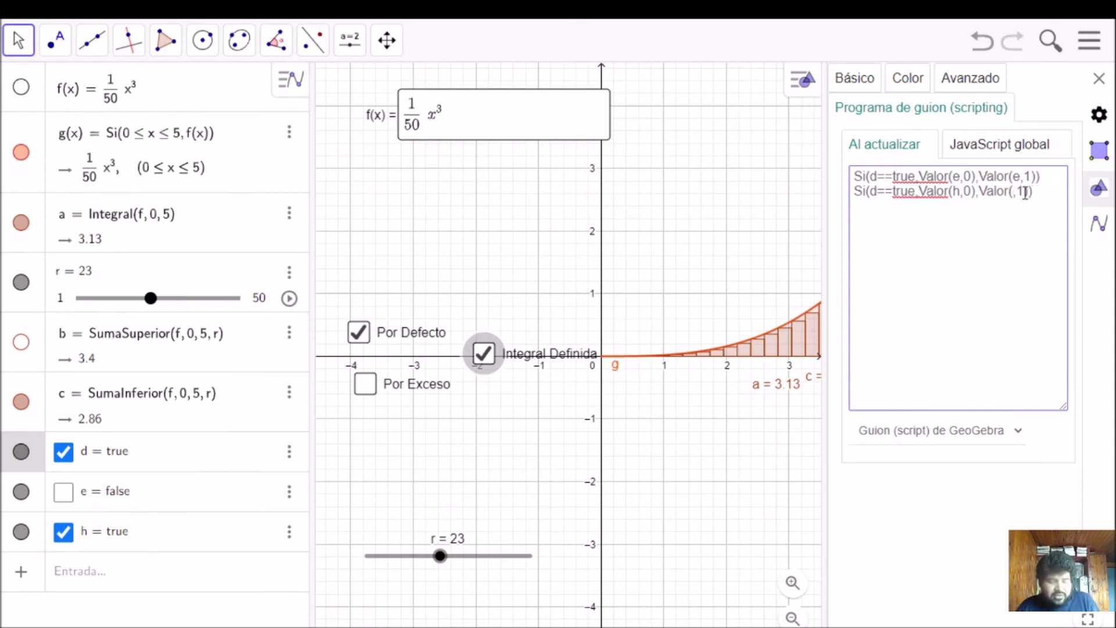
type("h")
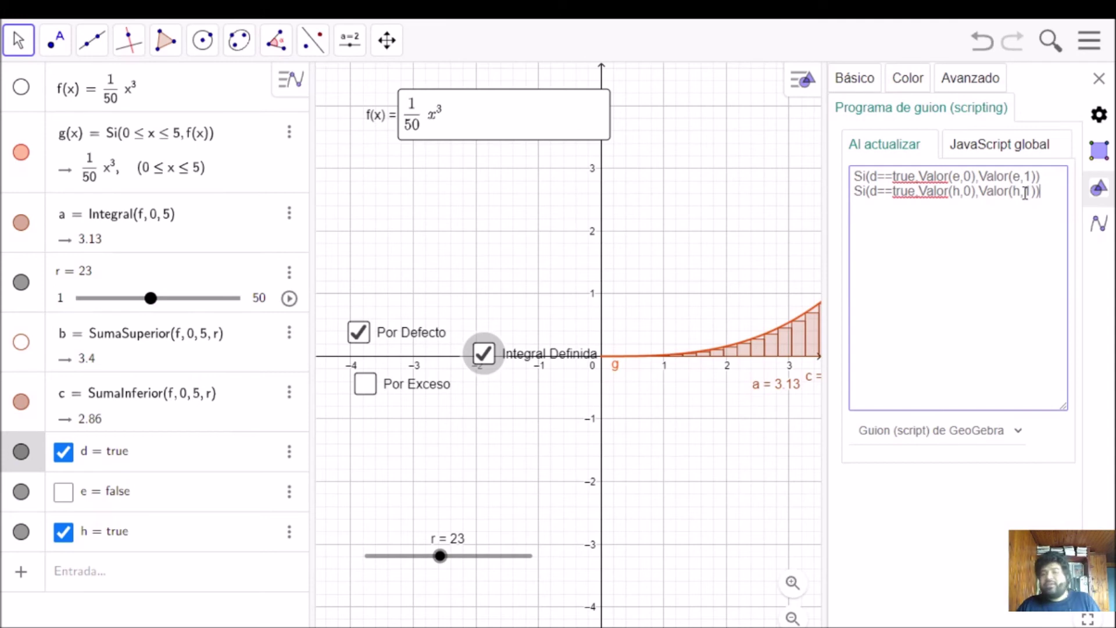
left_click(1099, 78)
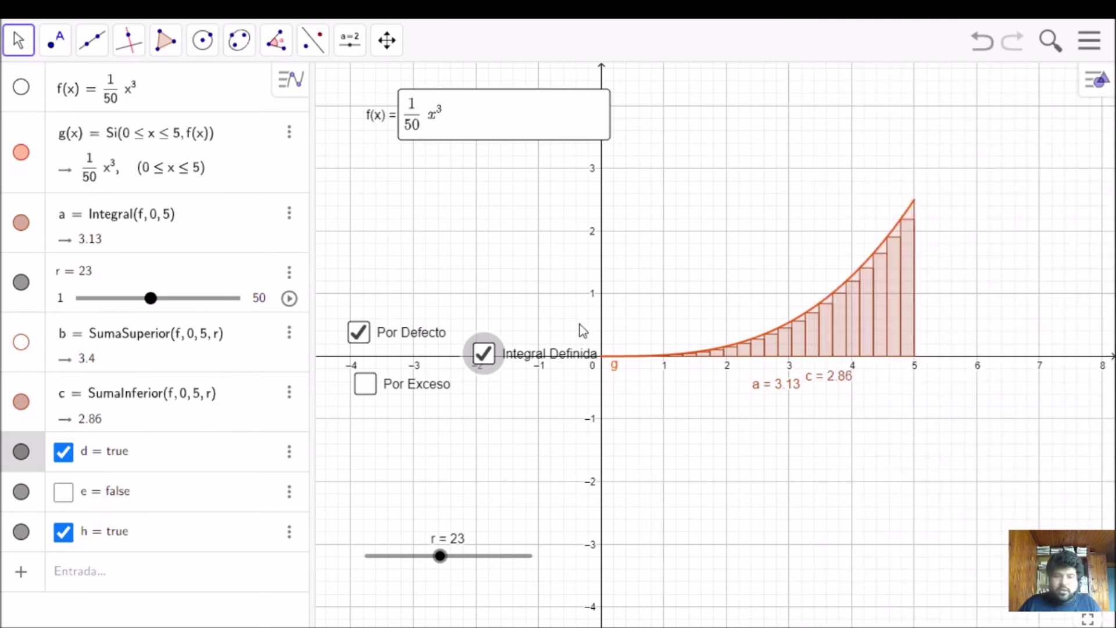
- Toggle the Integral Definida checkbox repeatedly to test how it switches both the Por Defecto and Por Exceso checkboxes
left_click(484, 356)
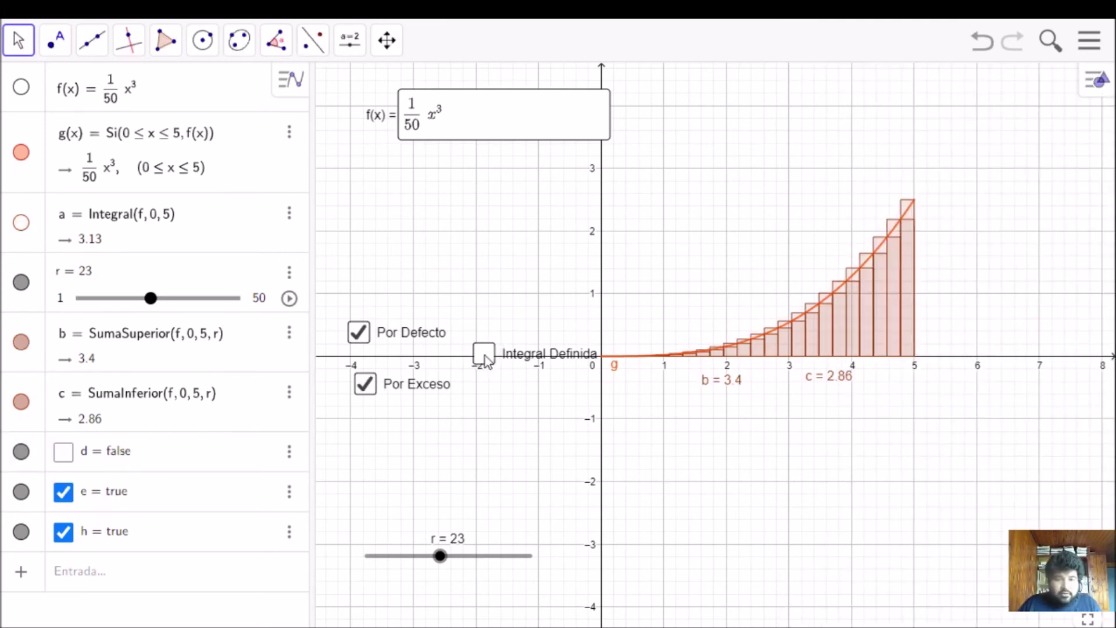
left_click(485, 356)
left_click(485, 355)
left_click(485, 356)
left_click(485, 357)
left_click(485, 356)
left_click(485, 356)
left_click(485, 356)
left_click(485, 356)
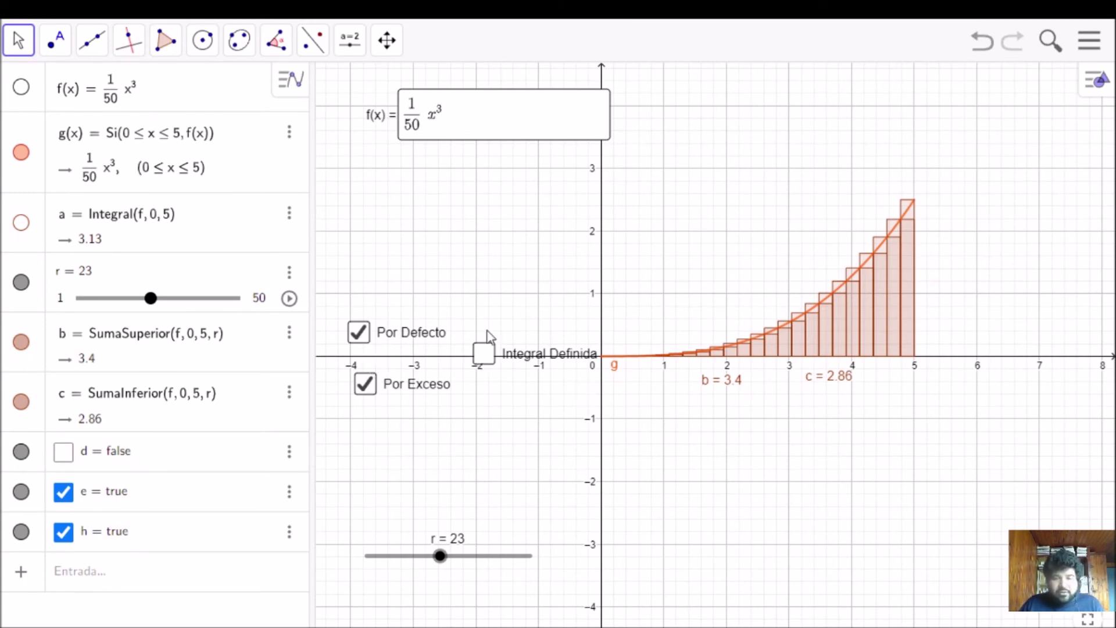
- Open the on-update script of the Por Defecto checkbox and paste the line Si(d==true,Valor(e,0),Valor(e,1)) twice
right_click(403, 334)
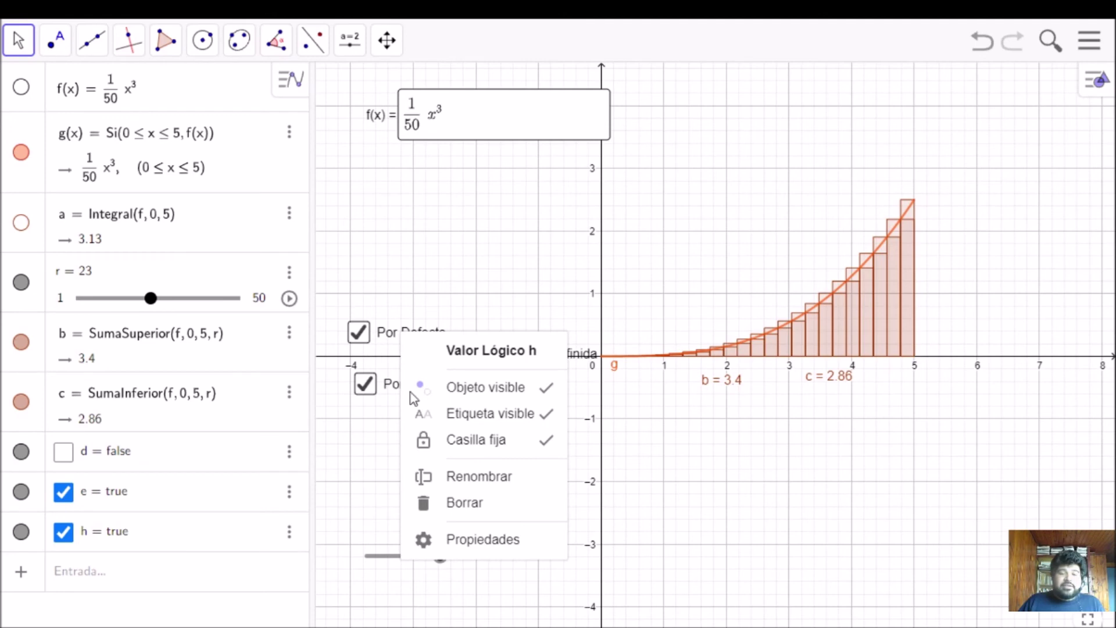
left_click(511, 541)
left_click(934, 110)
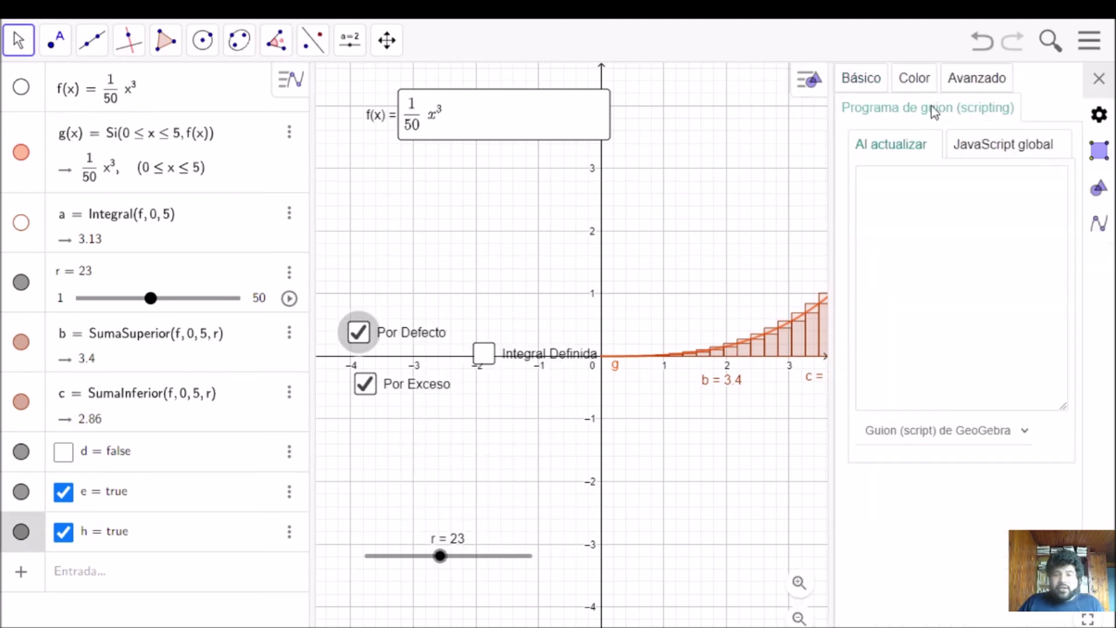
left_click(942, 186)
key("ctrl+v")
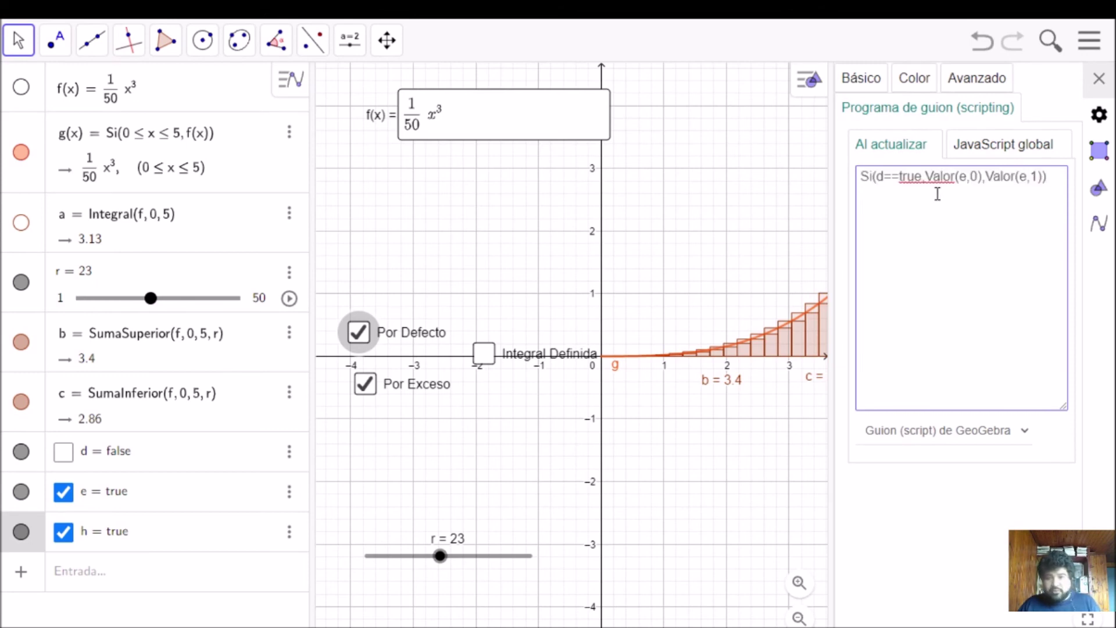
key("Return")
key("ctrl+v")
- Change the condition in the first line of the Por Defecto script to h==true
left_click(885, 181)
key("BackSpace")
type("h")
key("Right")
key("Right")
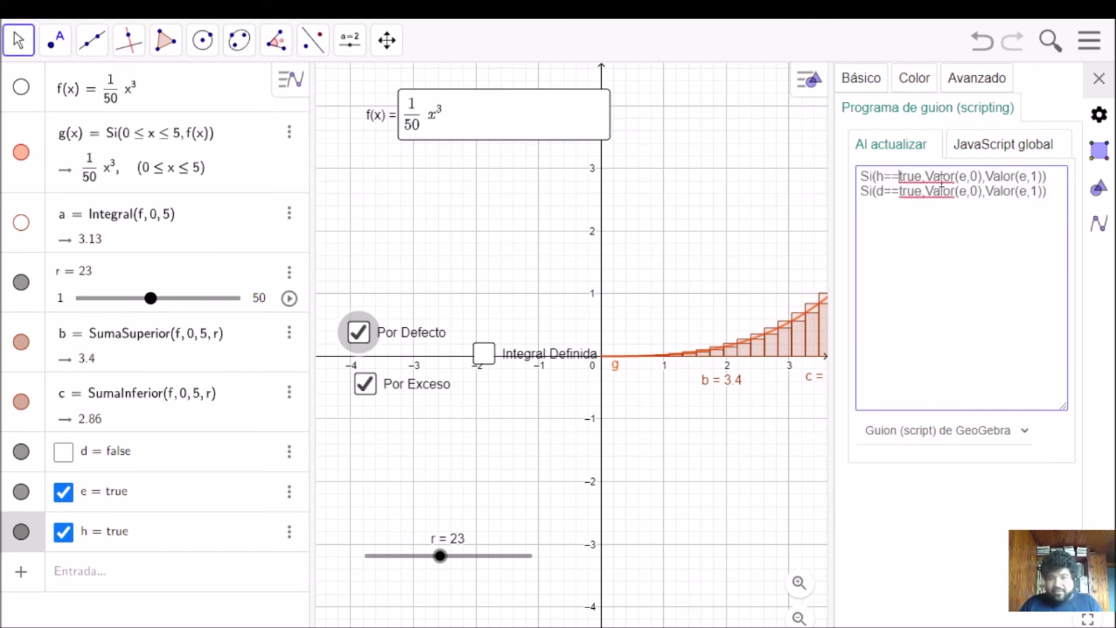
key("Right")
key("Right")
key("Right")
key("Right")
key("Right")
key("Right")
key("Right")
key("Right")
key("Right")
key("Right")
key("Right")
key("Right")
key("Right")
key("Right")
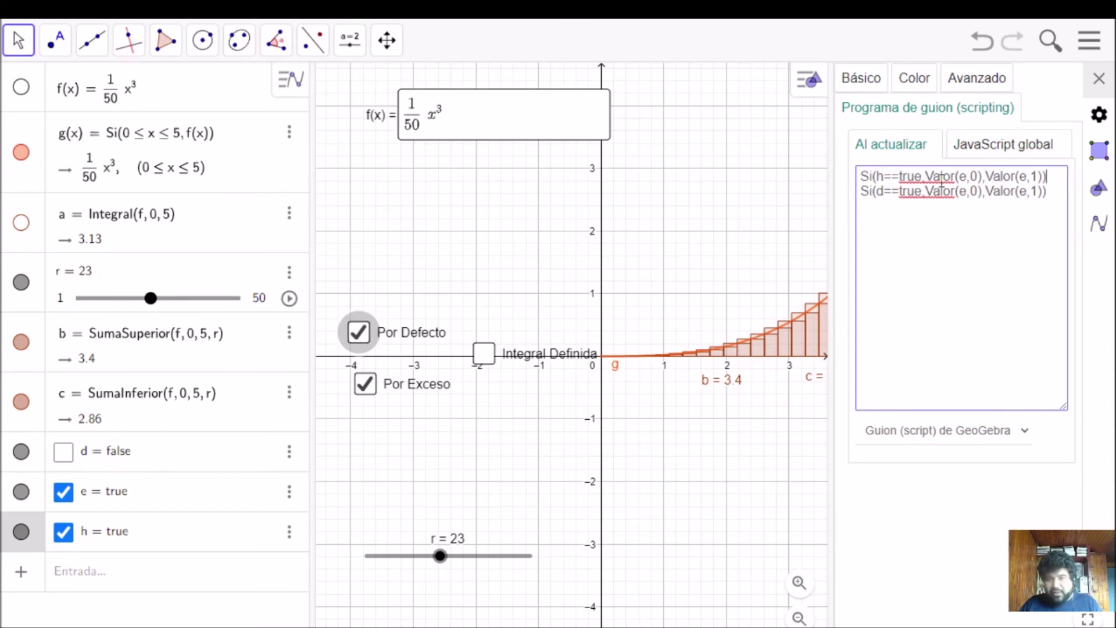
- Rewrite the second line of the Por Defecto script as Si(h==true,Valor(d,0),Valor(d,1))
key("Left")
key("Left")
key("Left")
key("Left")
key("BackSpace")
type("h")
key("BackSpace")
type("d")
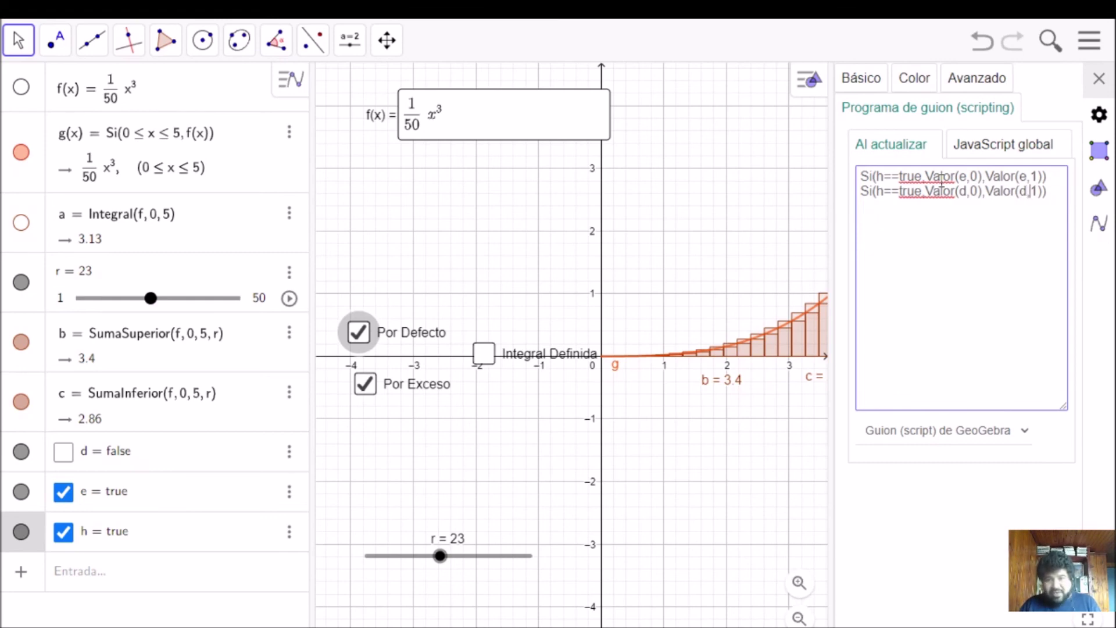
left_click(1111, 236)
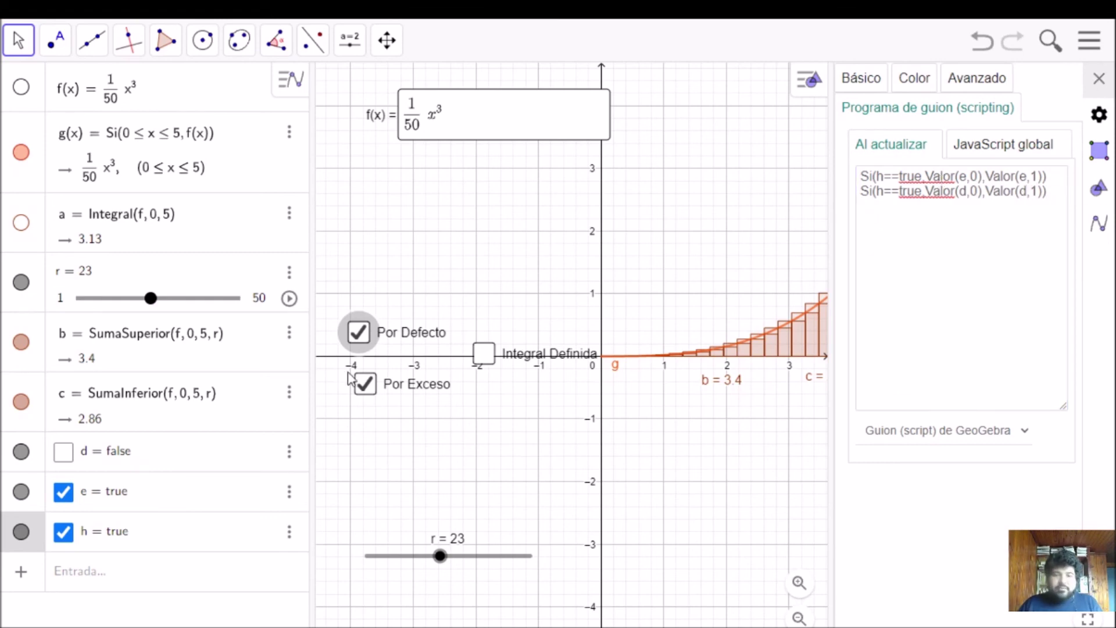
- Give the Por Exceso checkbox an on-update script with Si(e==true,Valor(h,0),Valor(h,1)) and Si(e==true,Valor(d,0),Valor(d,1)), and close its properties
left_click(417, 391)
left_click(963, 250)
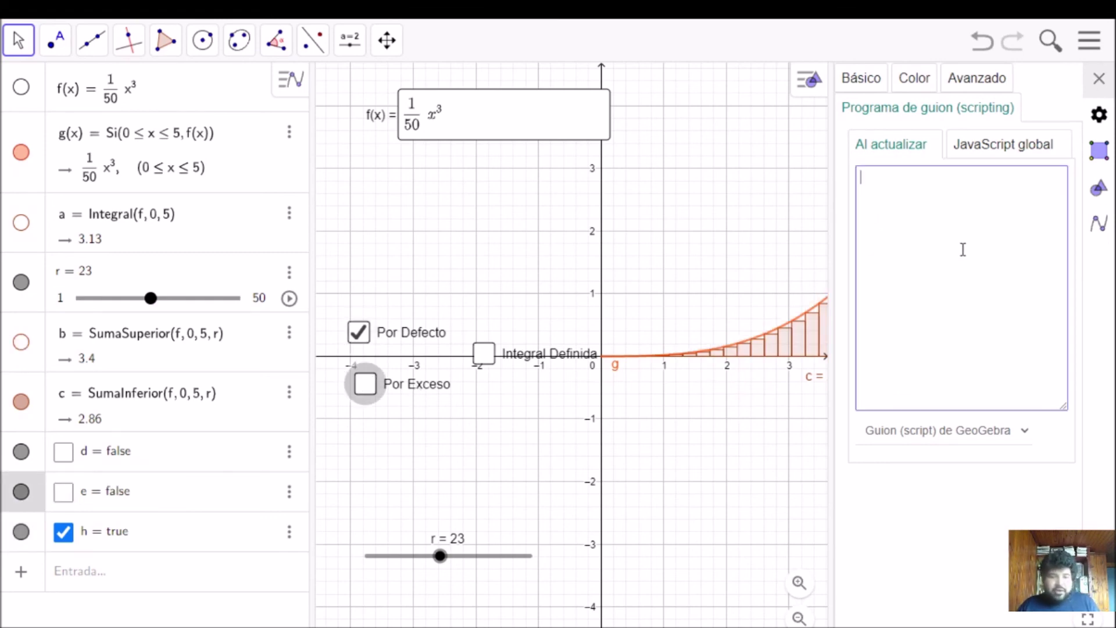
type("Si(e==true,Valor(e,0),Valor(e,1)) Si(e==true,Valor(d,0),Valor(d,1))")
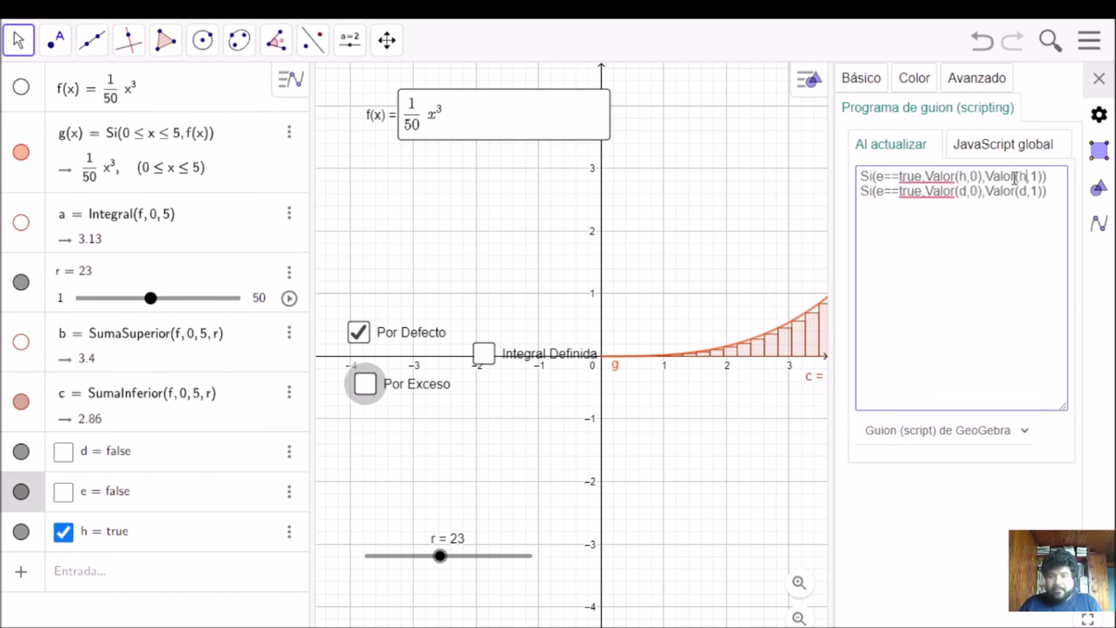
left_click(1099, 78)
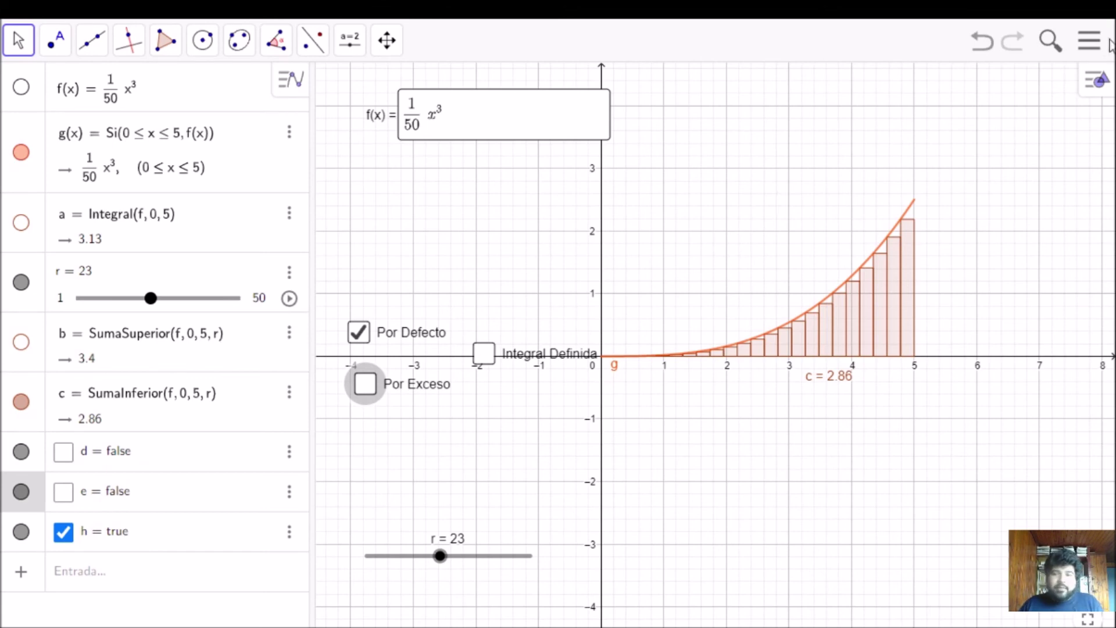
- Save the applet and reload it
left_click(1092, 47)
left_click(992, 213)
left_click(690, 372)
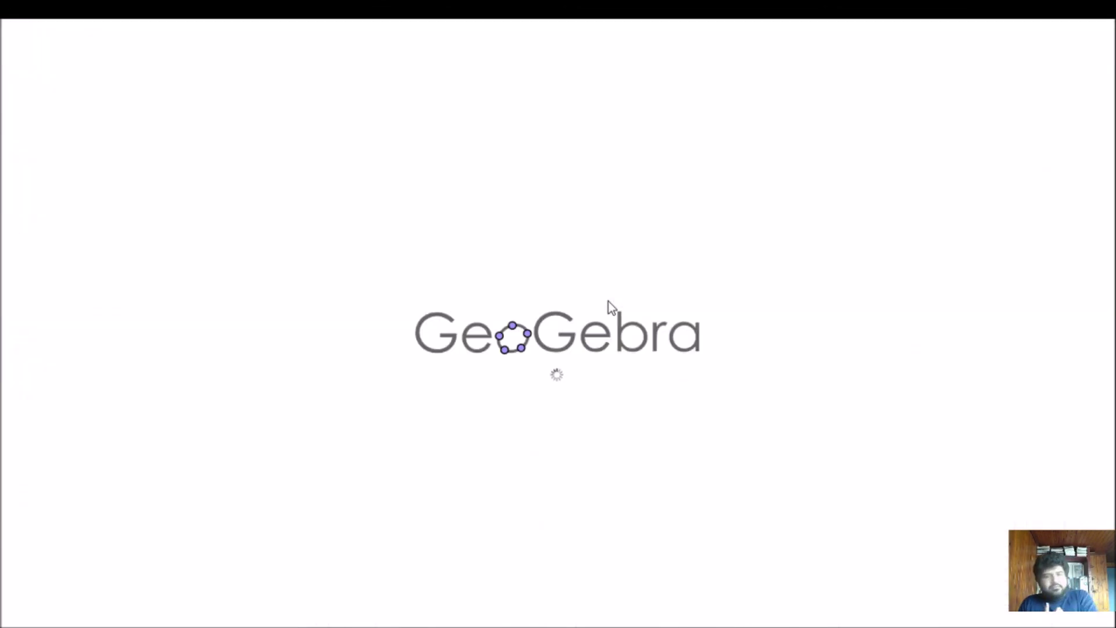
- Toggle the Integral Definida checkbox several times to test the three scripts together
left_click(484, 353)
left_click(484, 354)
left_click(485, 354)
left_click(484, 354)
left_click(485, 353)
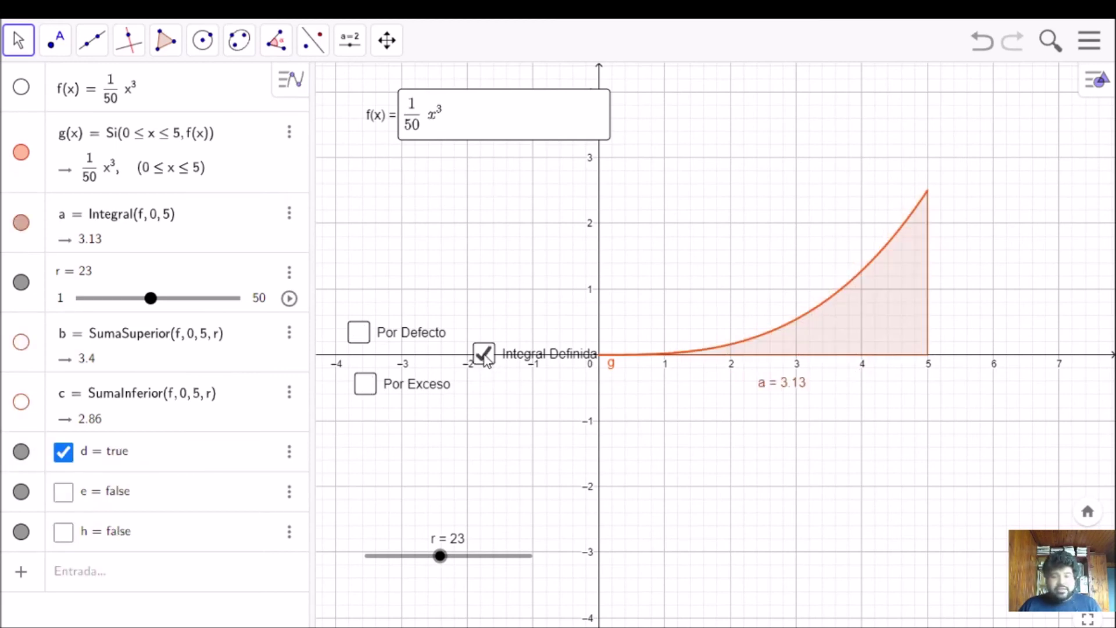
- Toggle the Por Exceso checkbox repeatedly to check how its script switches the other two checkboxes
left_click(366, 385)
left_click(367, 385)
left_click(366, 385)
left_click(366, 385)
left_click(367, 385)
left_click(366, 385)
left_click(367, 385)
left_click(366, 385)
left_click(366, 385)
left_click(366, 385)
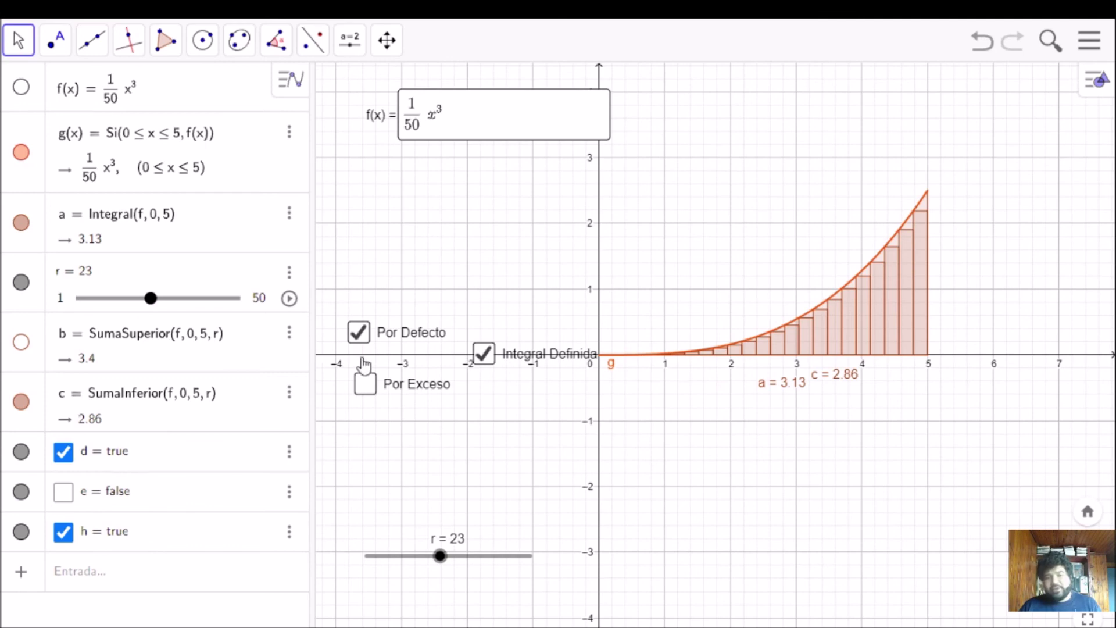
- Toggle the Por Defecto checkbox a few times to check its effect on the other two checkboxes
left_click(362, 339)
left_click(363, 340)
left_click(364, 341)
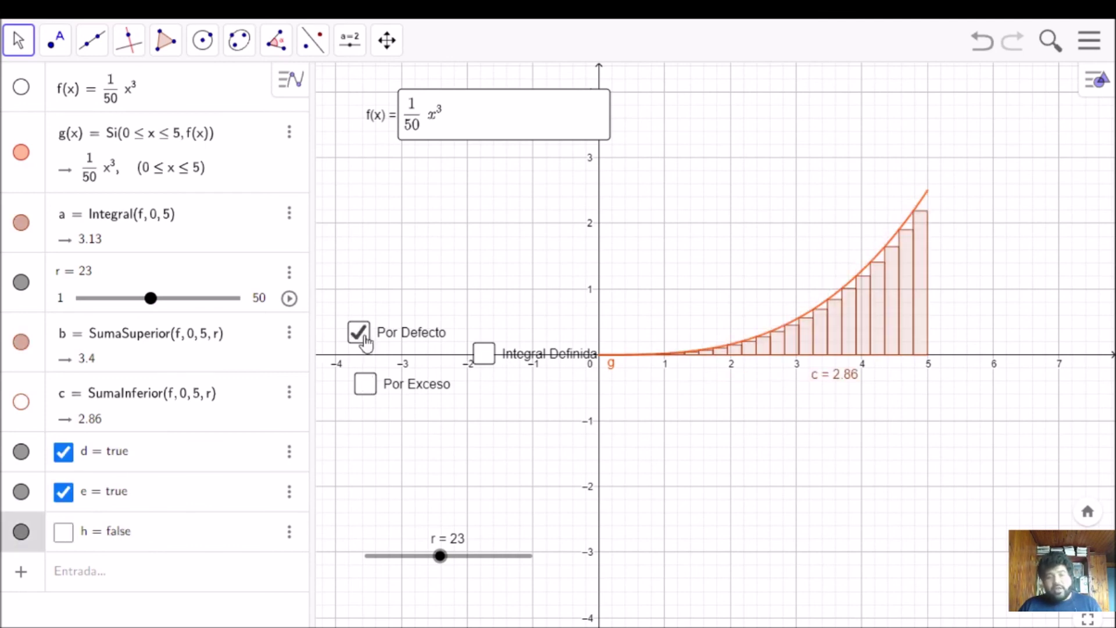
- Cycle through the Integral Definida, Por Exceso and Por Defecto checkboxes to test that selecting one deselects the others, ending on Integral Definida
left_click(483, 353)
left_click(366, 388)
left_click(362, 339)
left_click(483, 353)
left_click(366, 386)
left_click(359, 333)
left_click(484, 353)
left_click(367, 386)
left_click(359, 333)
left_click(484, 353)
left_click(366, 386)
left_click(421, 341)
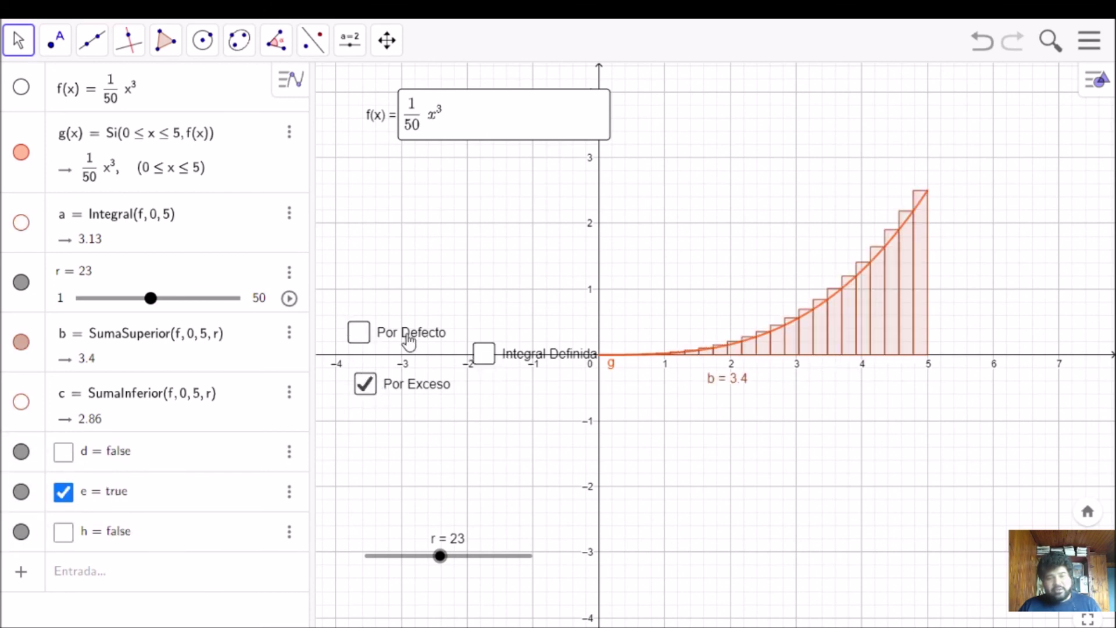
left_click(421, 340)
left_click(483, 353)
left_click(366, 386)
left_click(359, 333)
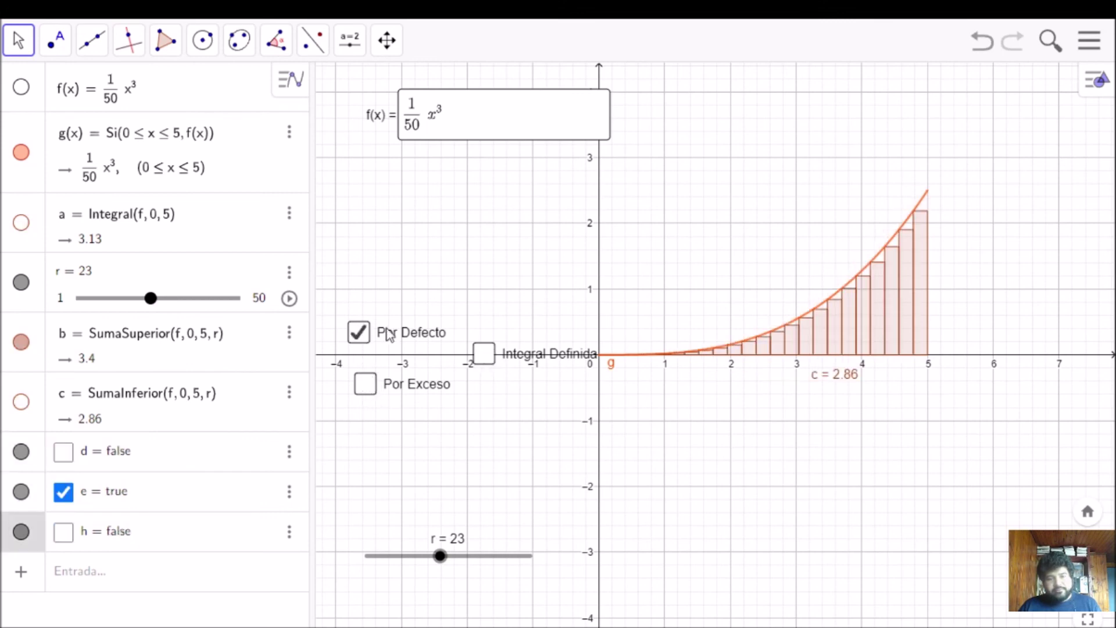
left_click(484, 353)
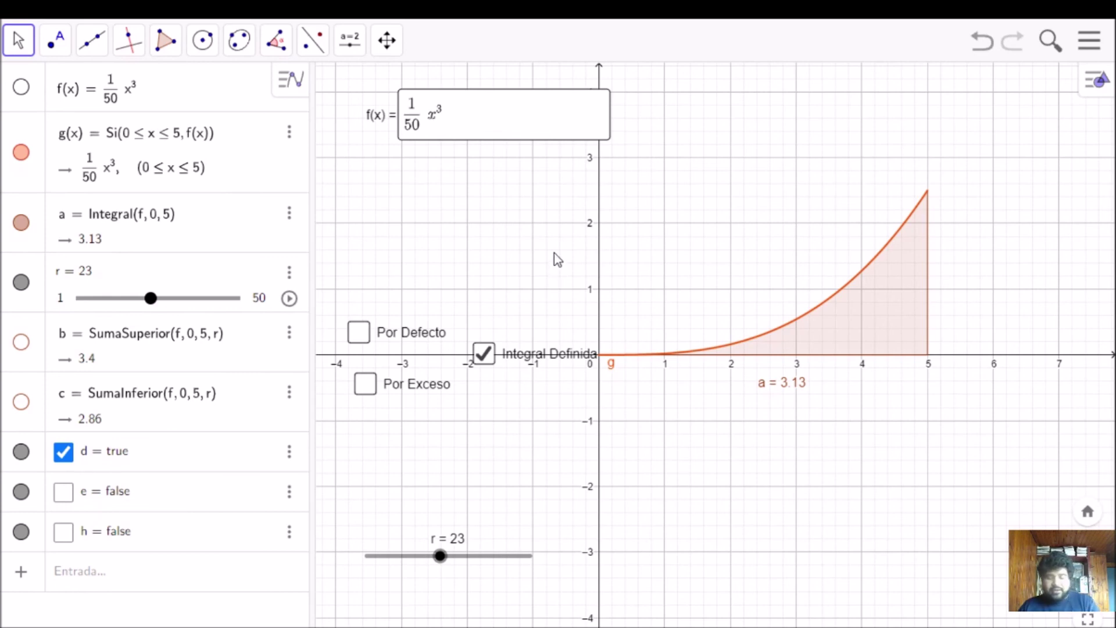
- Leave full-screen mode and switch to the Sumas de Riemann applet page to view the finished example
key("Escape")
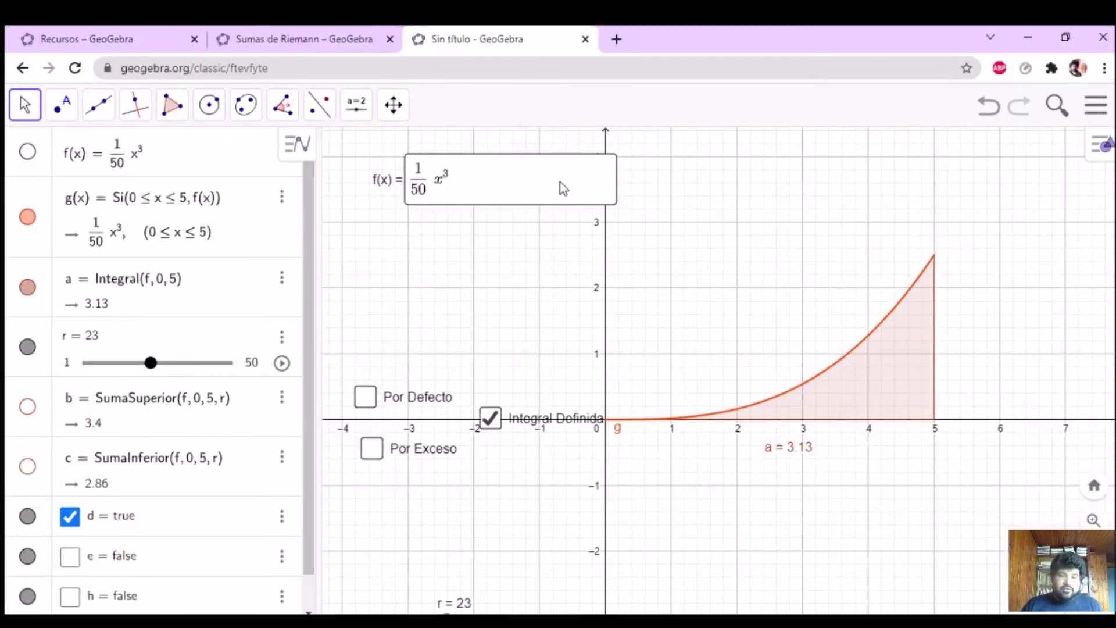
left_click(291, 39)
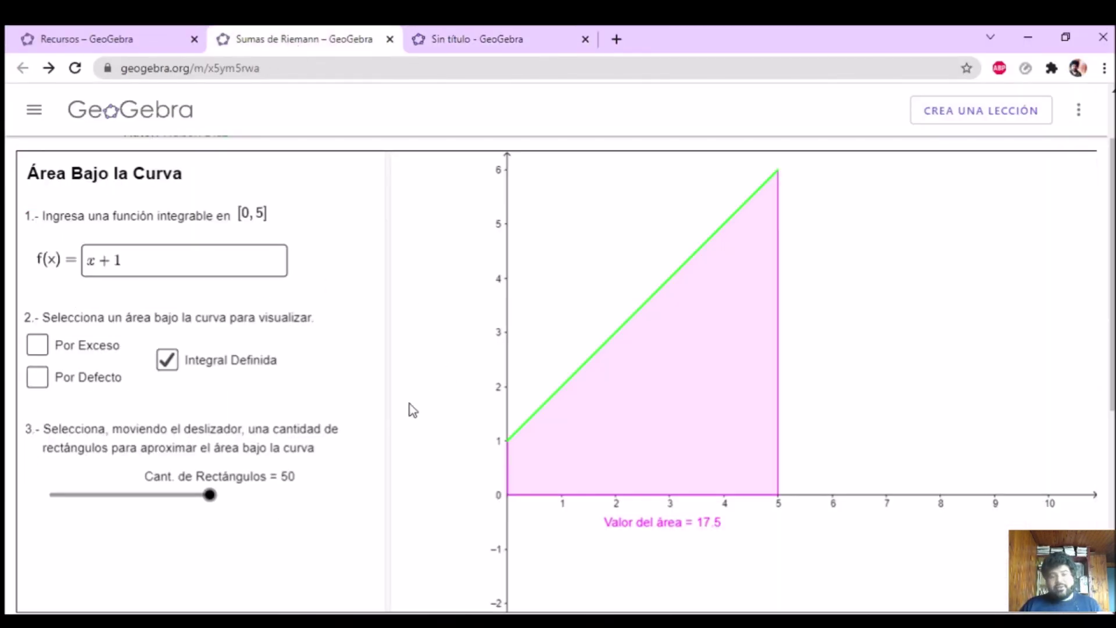